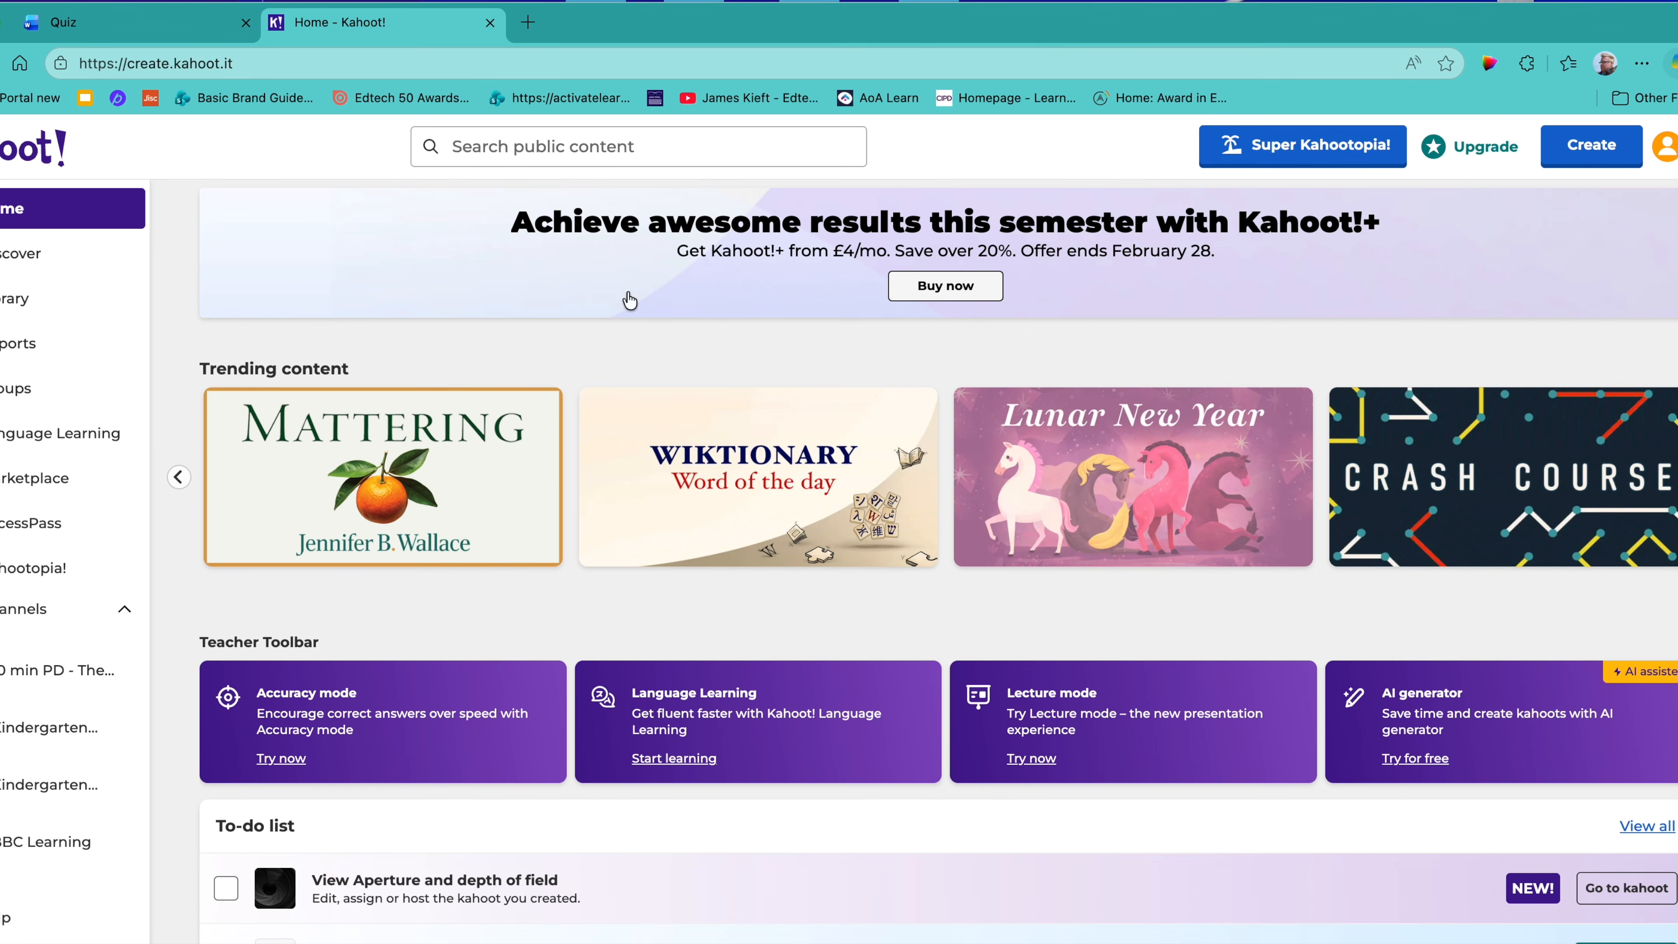
- Look over the home page's trending content and teacher tools, and open the Discover page
scroll(882, 586, down, 1)
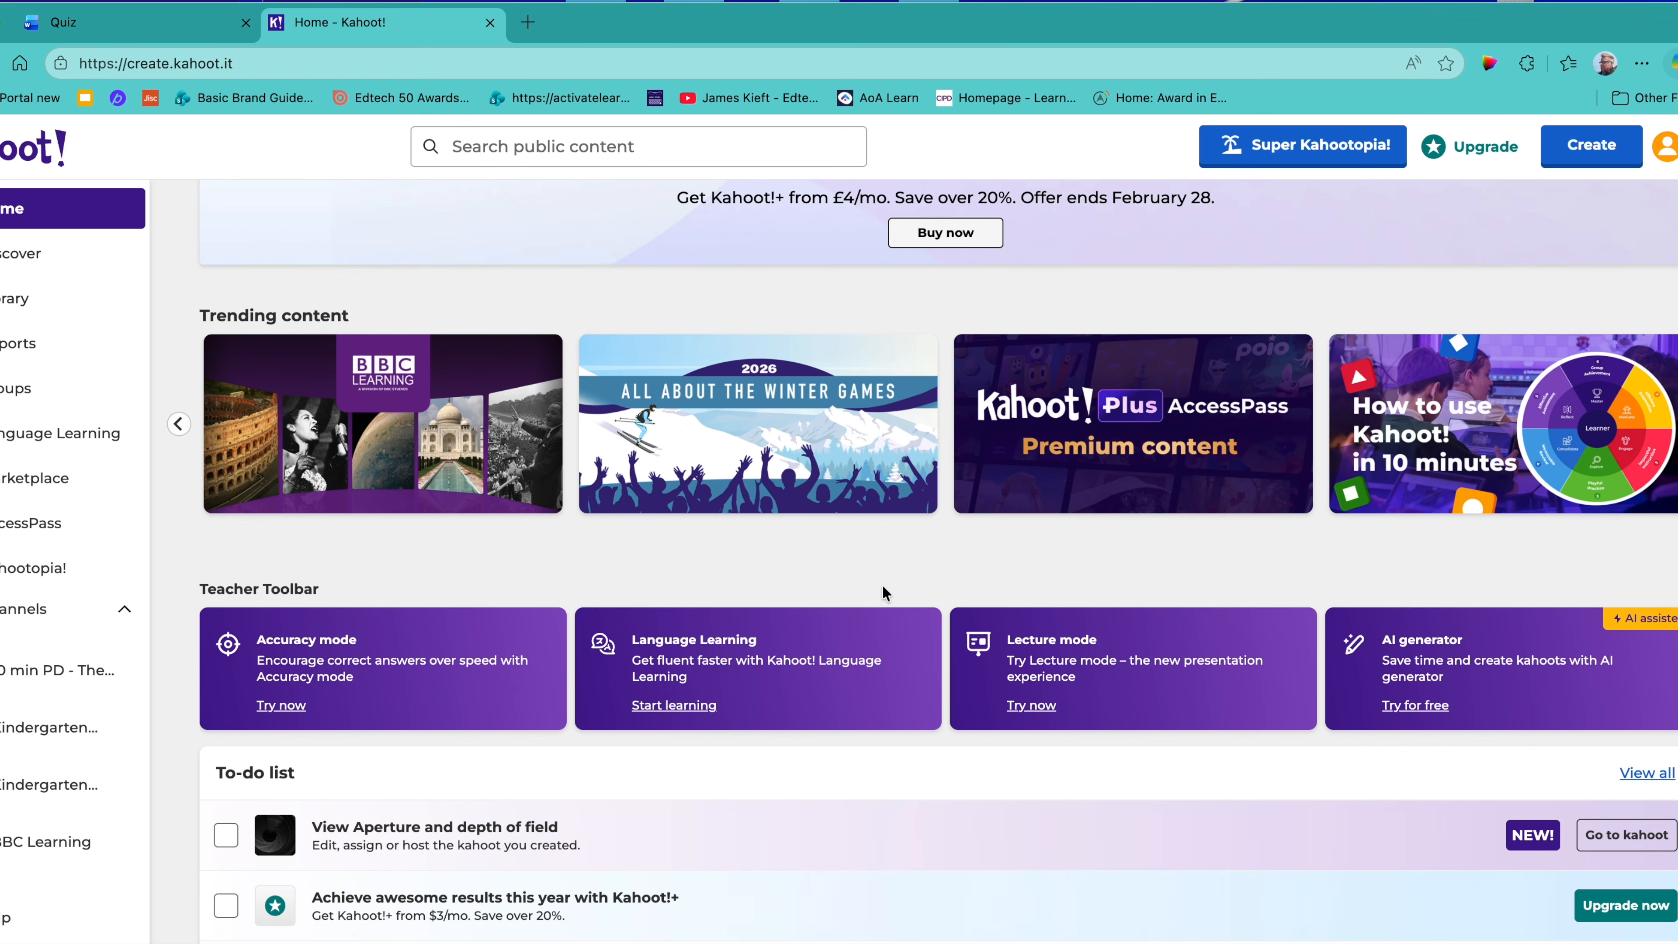
scroll(357, 588, down, 2)
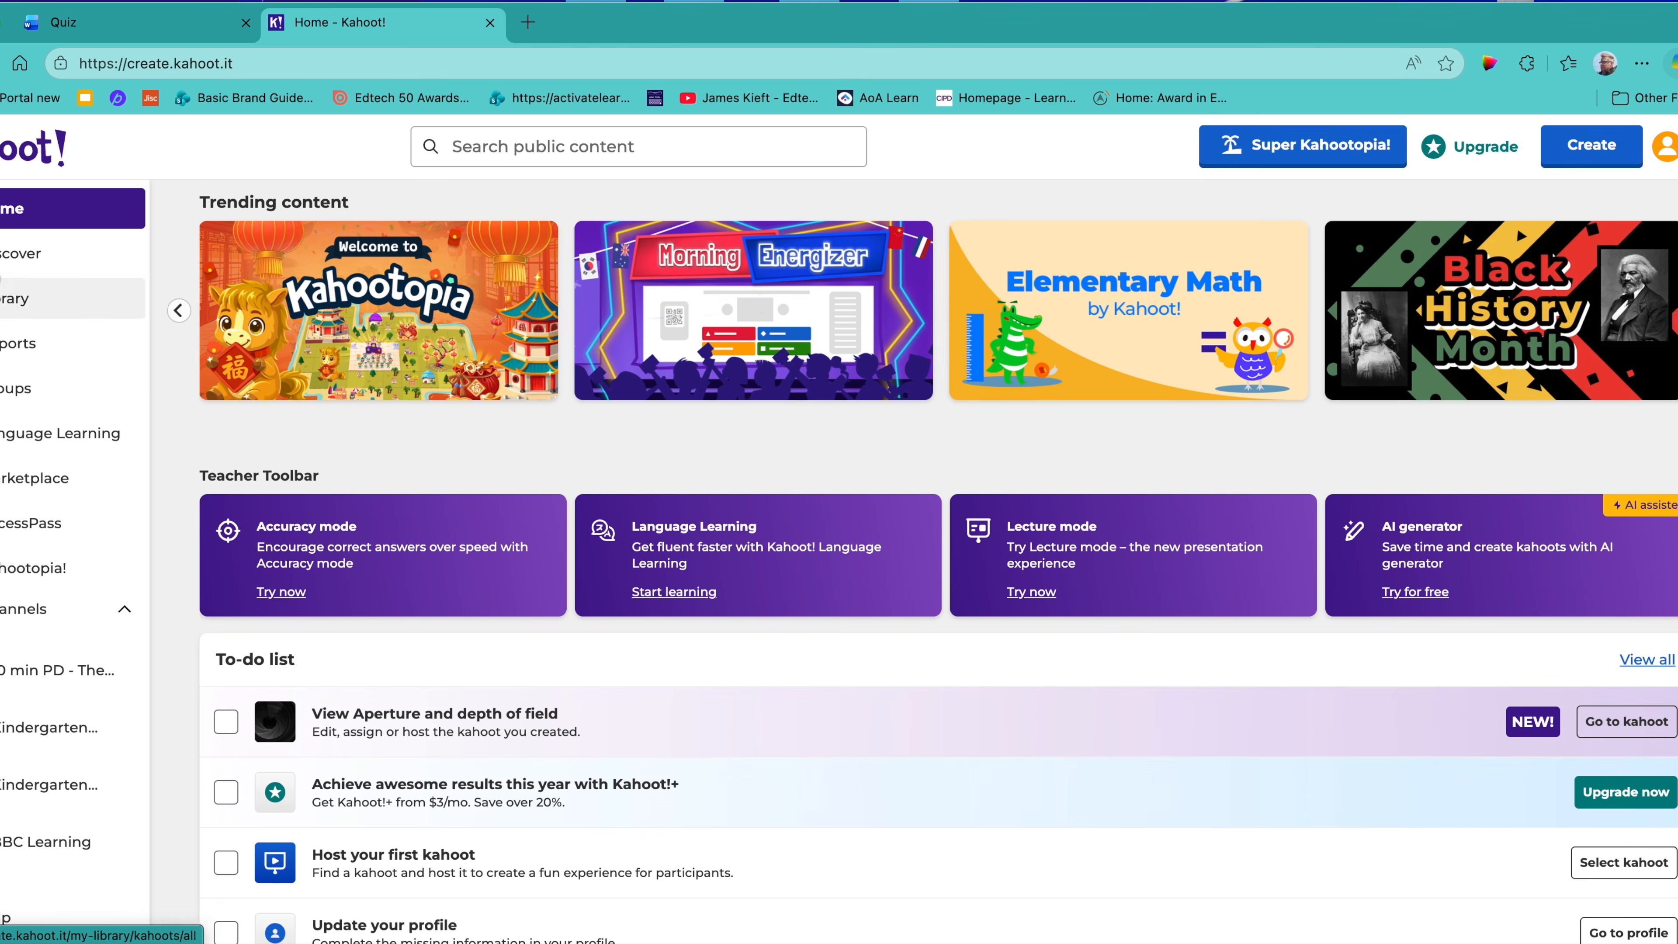
click(3, 263)
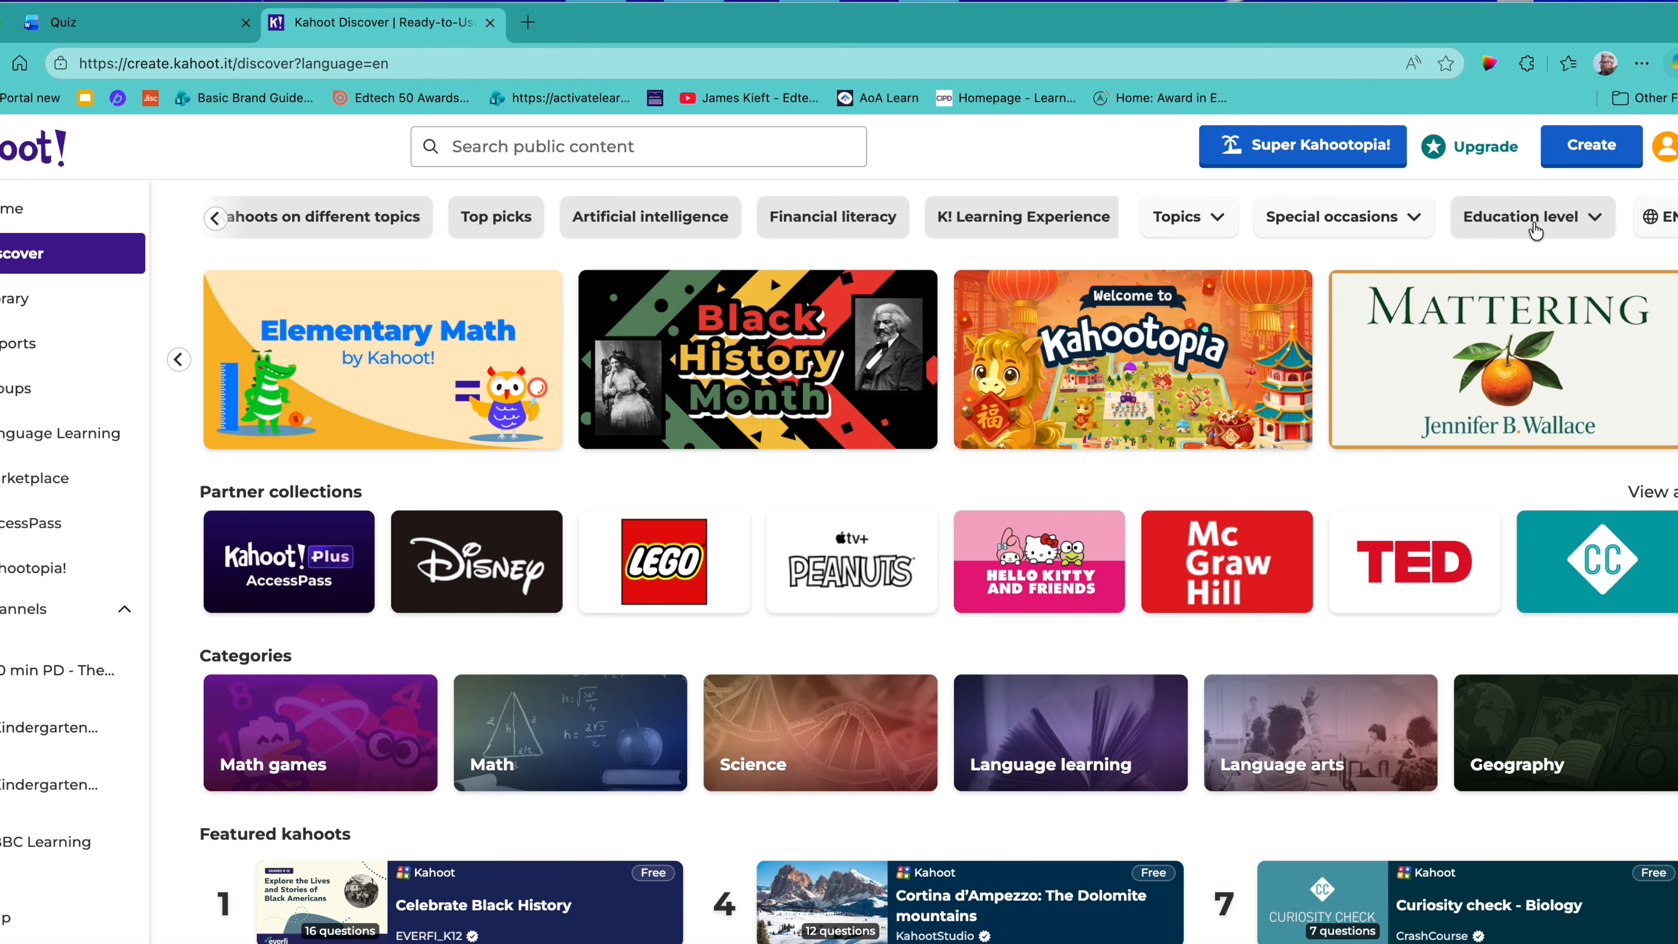
- Open the Mattering channel from Discover and browse its featured content and the Mattering in the Classroom course modules
click(1425, 387)
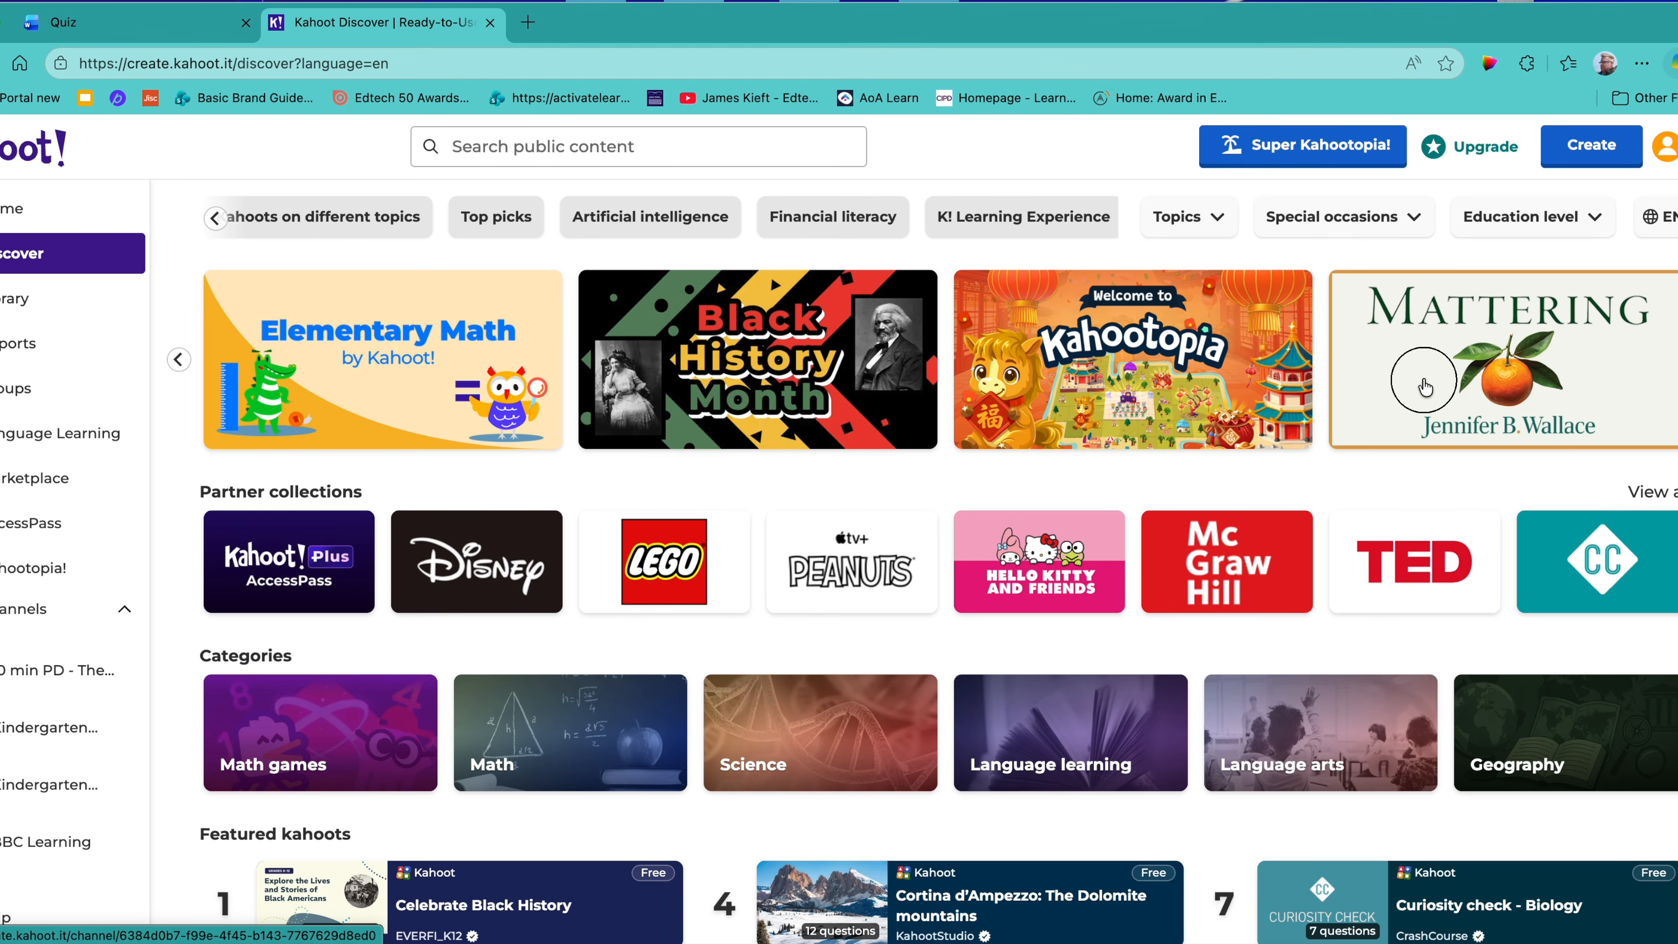
scroll(664, 746, down, 3)
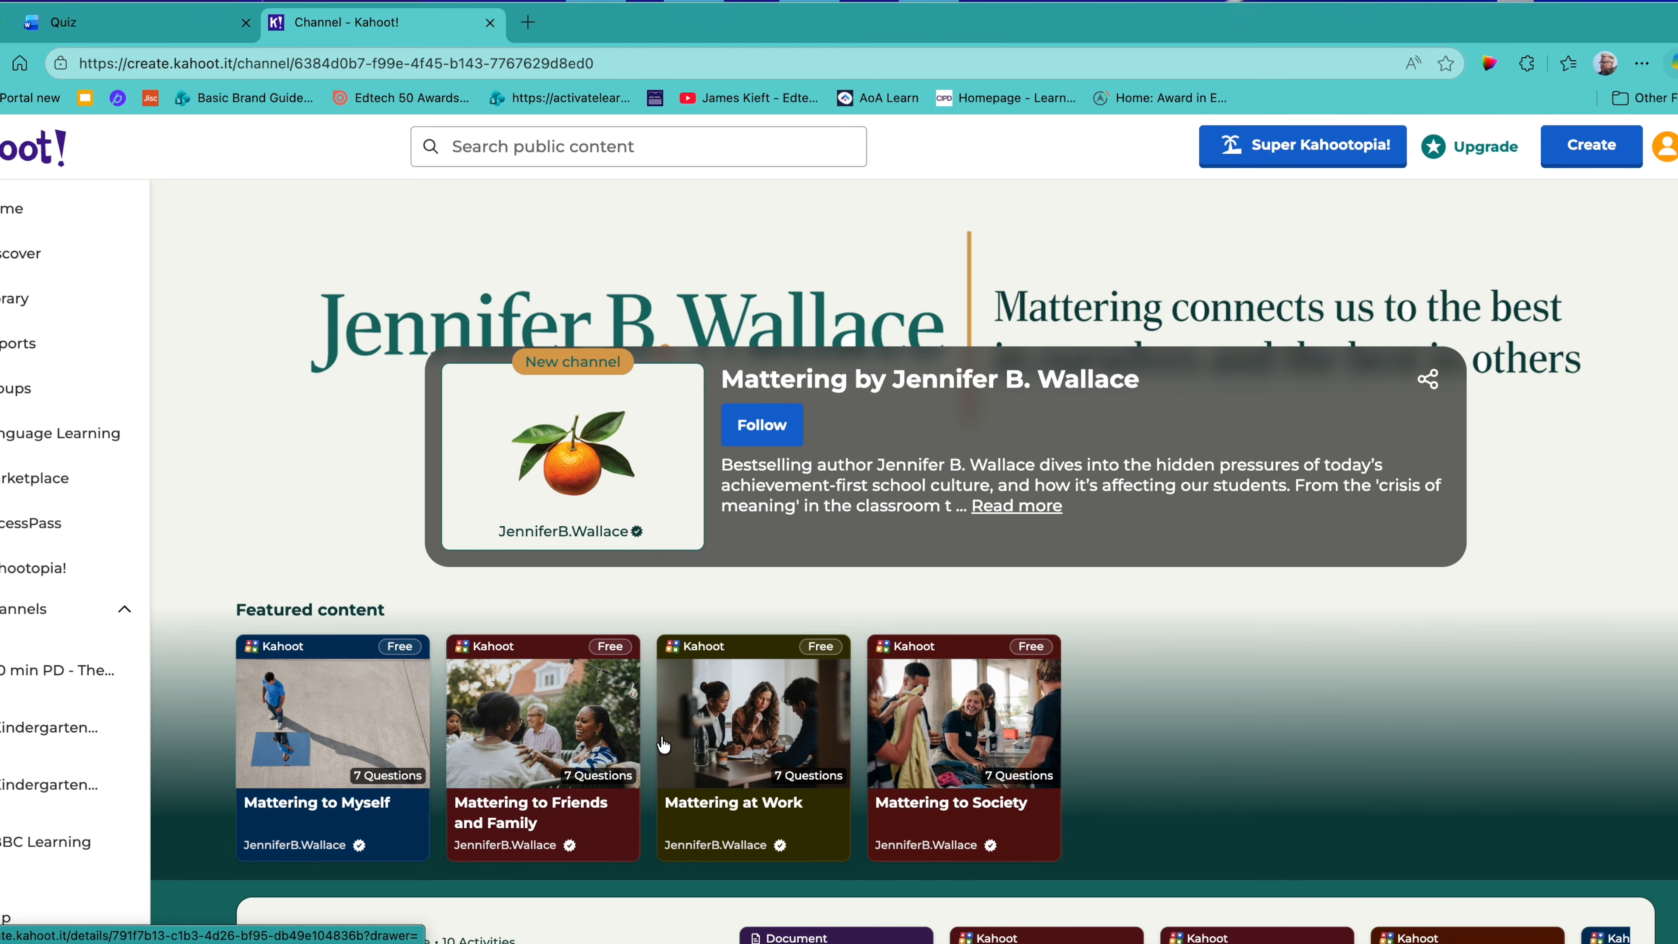
scroll(662, 745, down, 3)
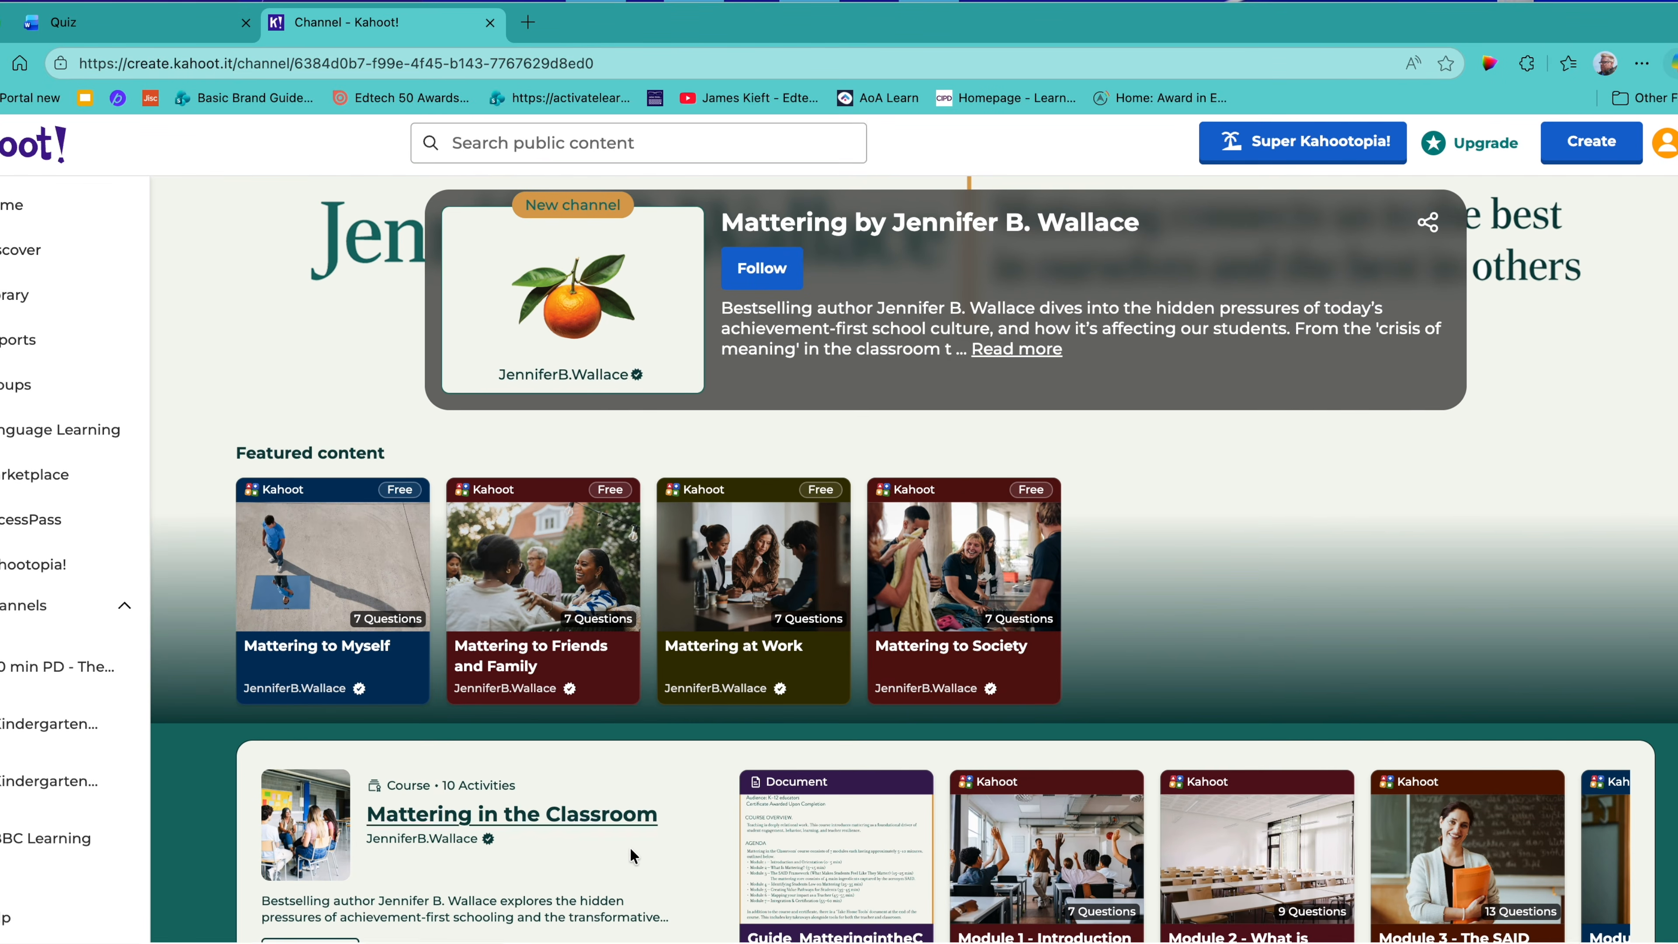
scroll(630, 859, down, 2)
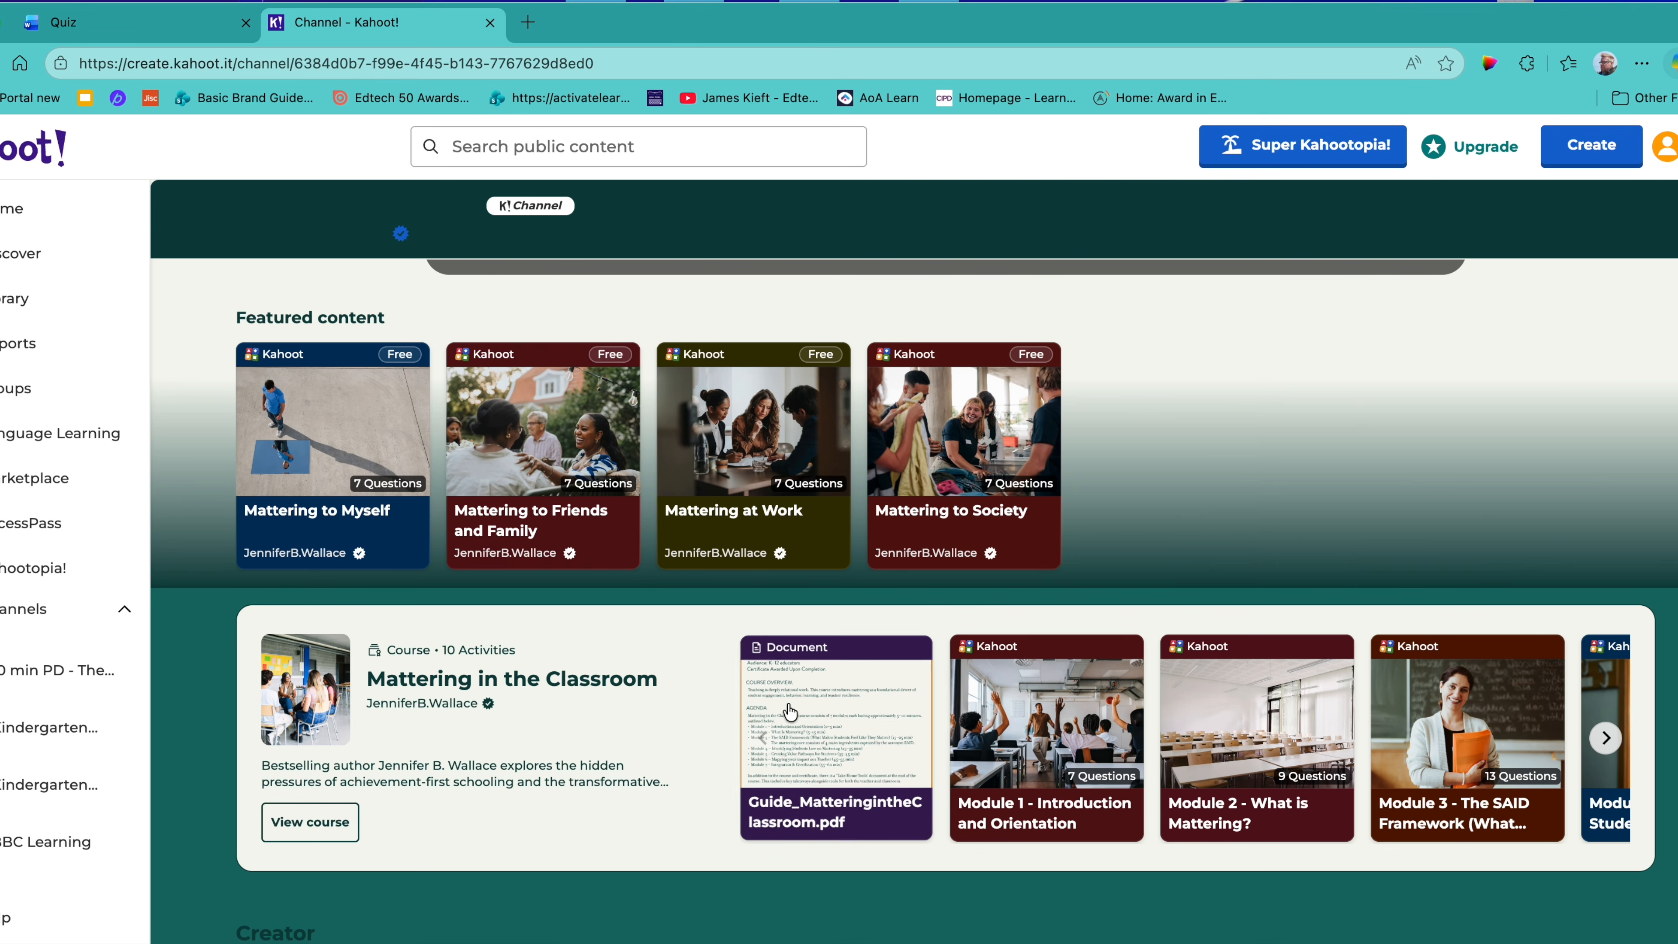
scroll(1144, 762, right, 8)
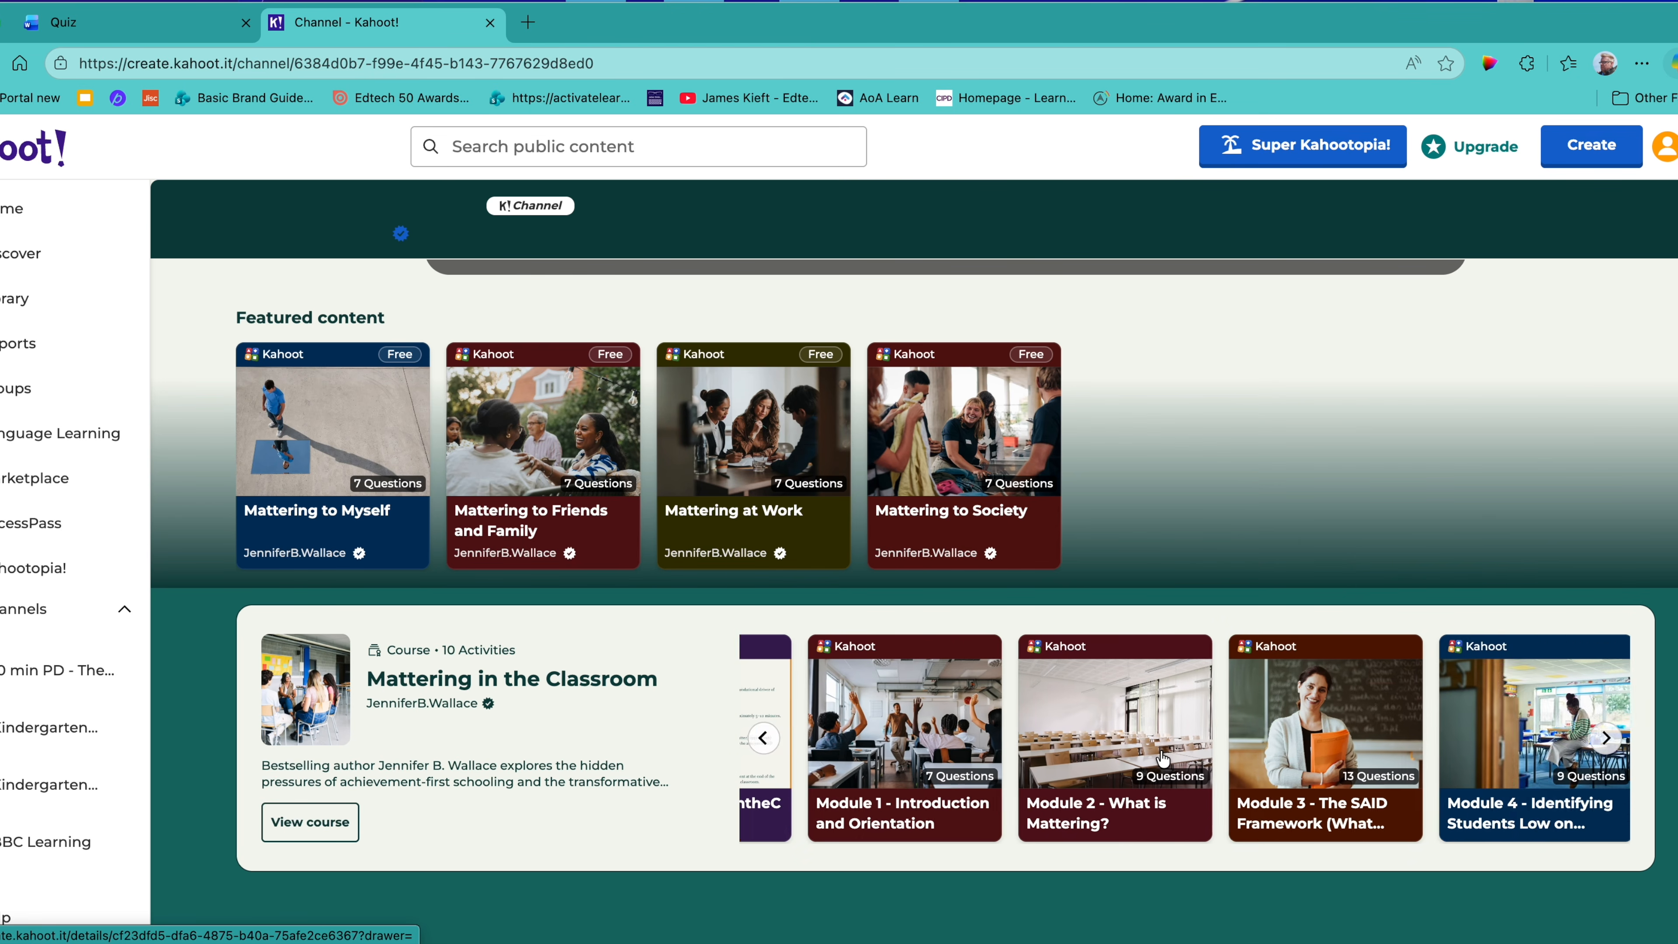
scroll(1246, 755, left, 2)
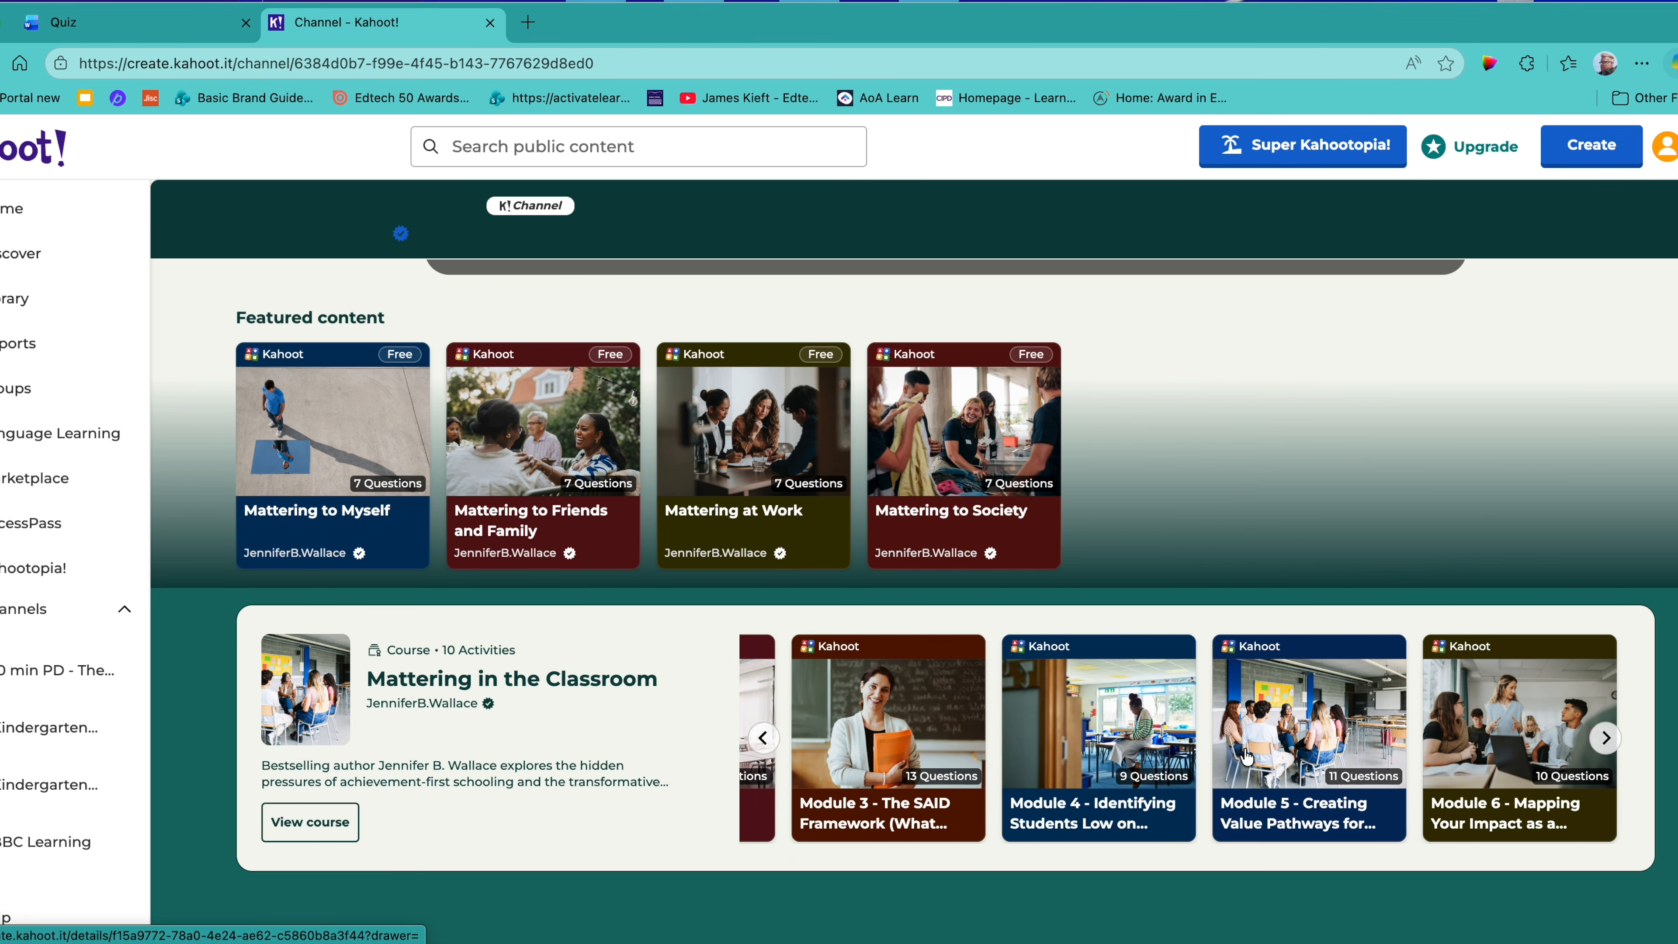
scroll(1246, 756, left, 1)
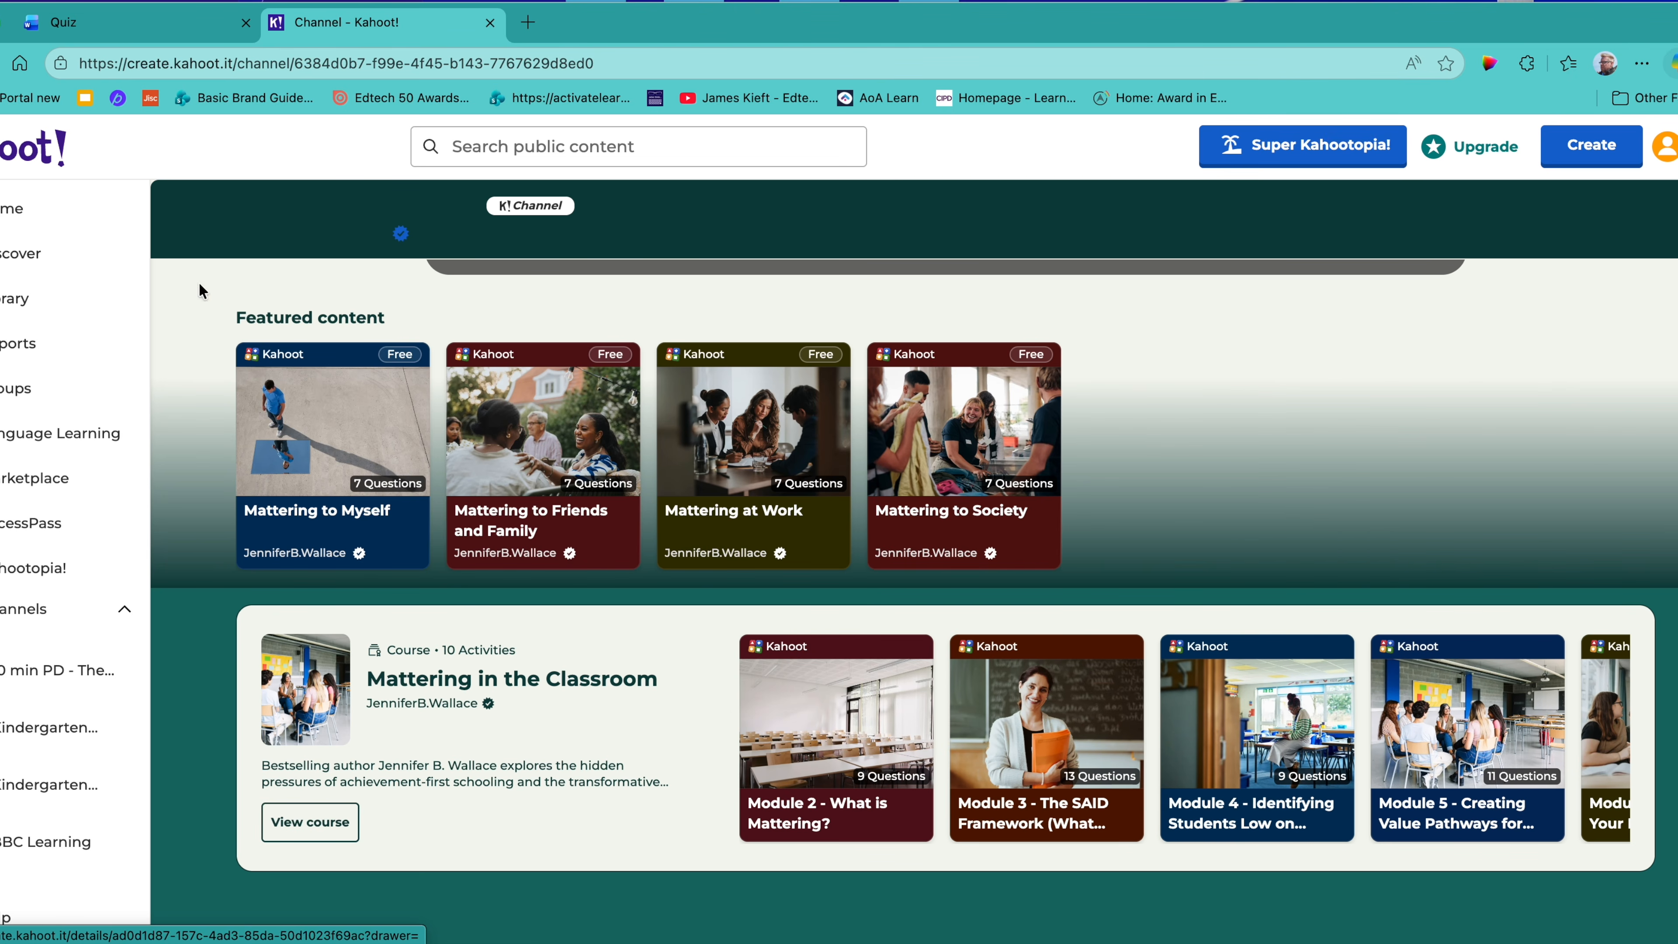
- Return to Discover, browse the categories and featured kahoots, and open the Lunar New Year 2026 kahoot
click(2, 255)
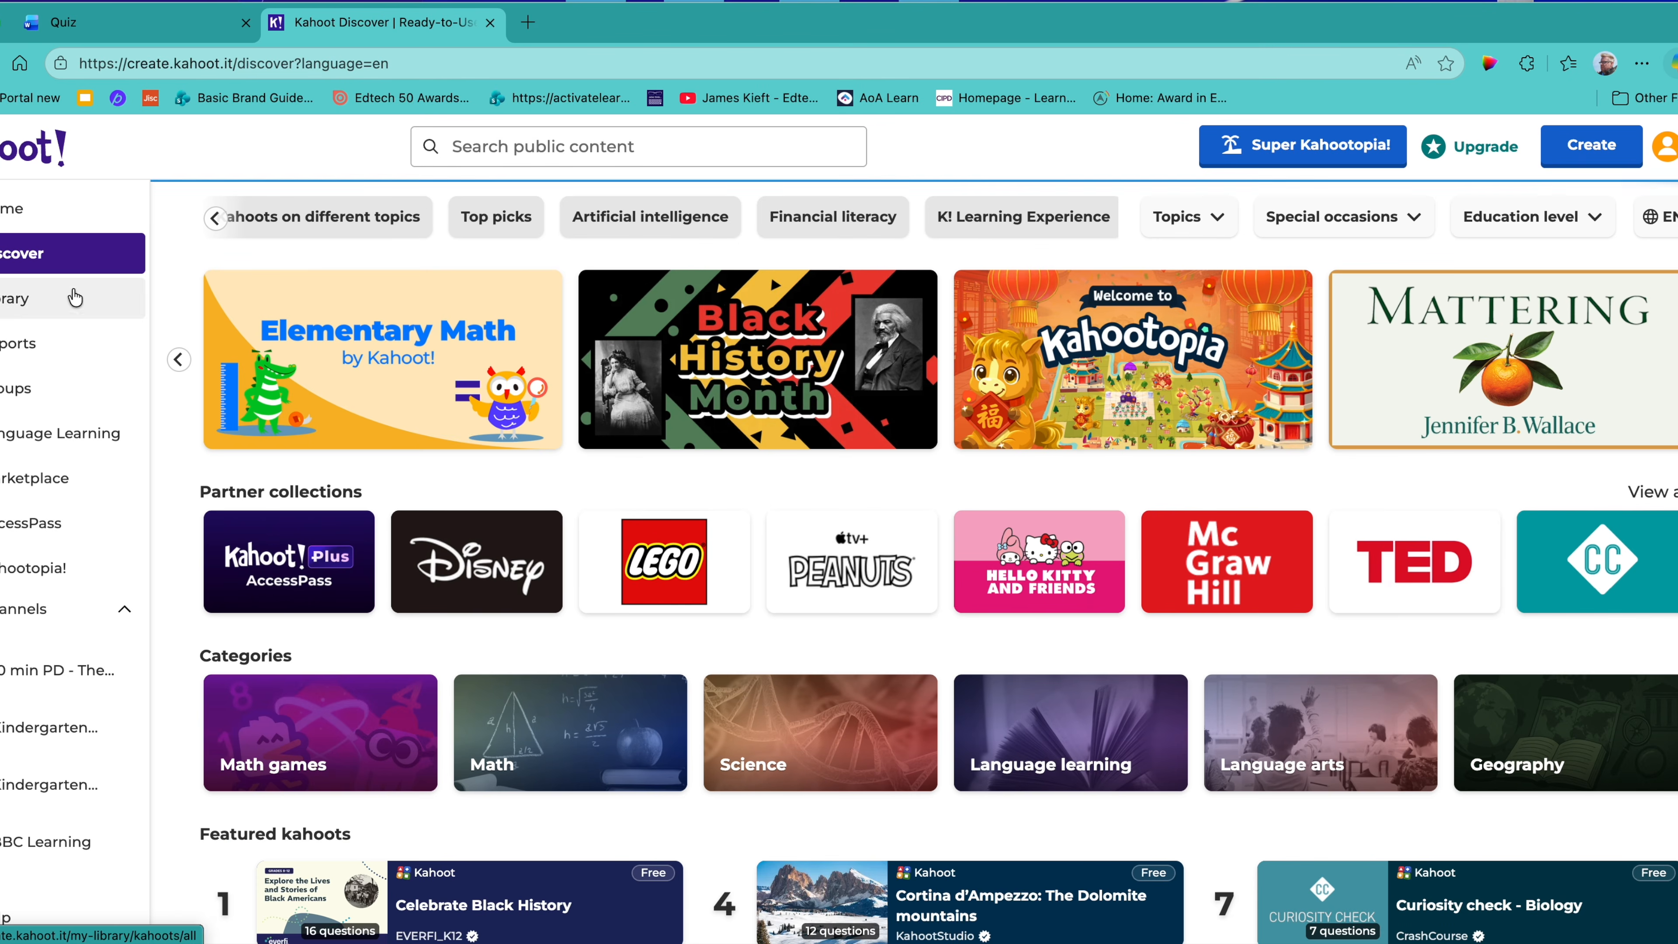
scroll(405, 685, down, 2)
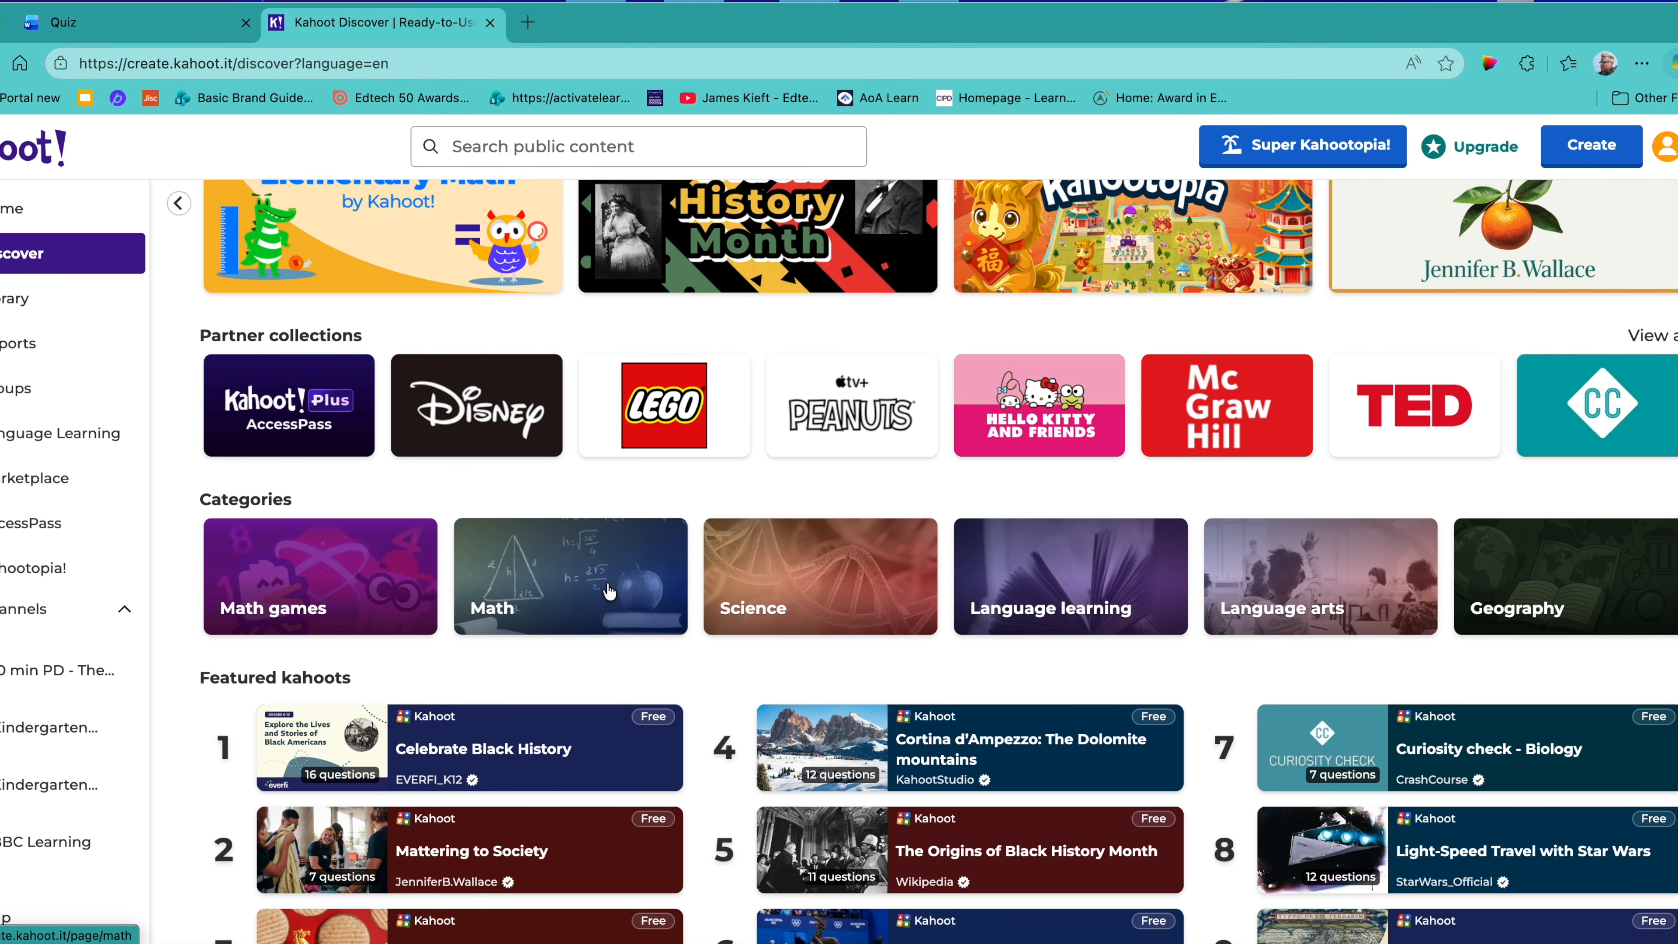
scroll(640, 637, down, 3)
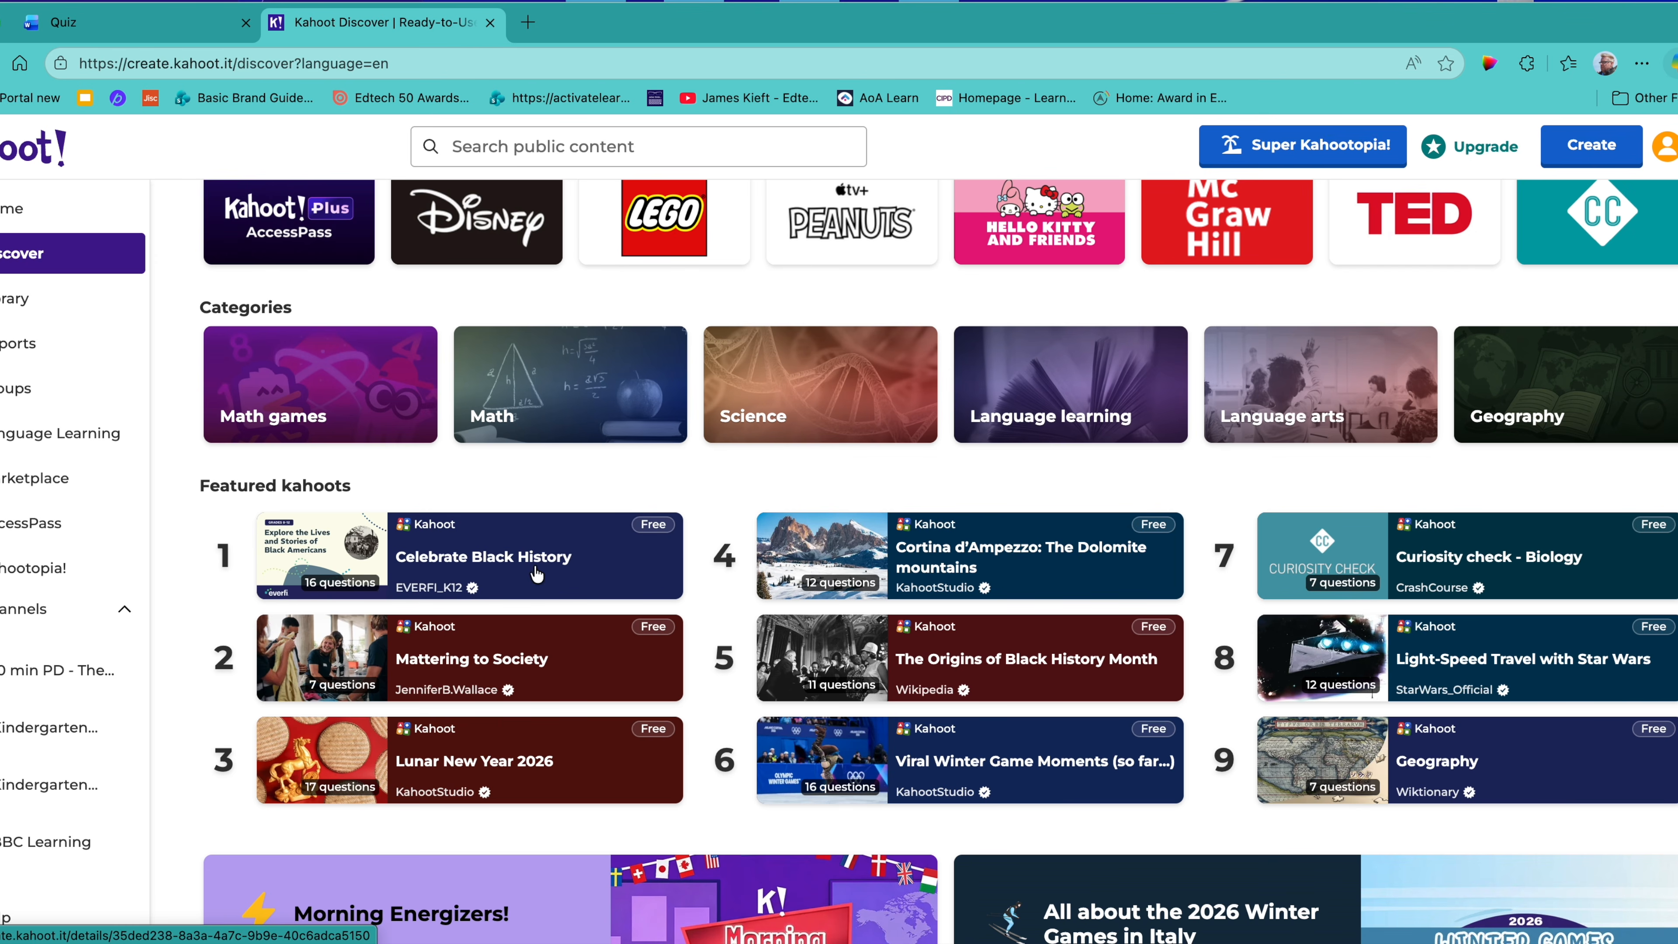
click(594, 765)
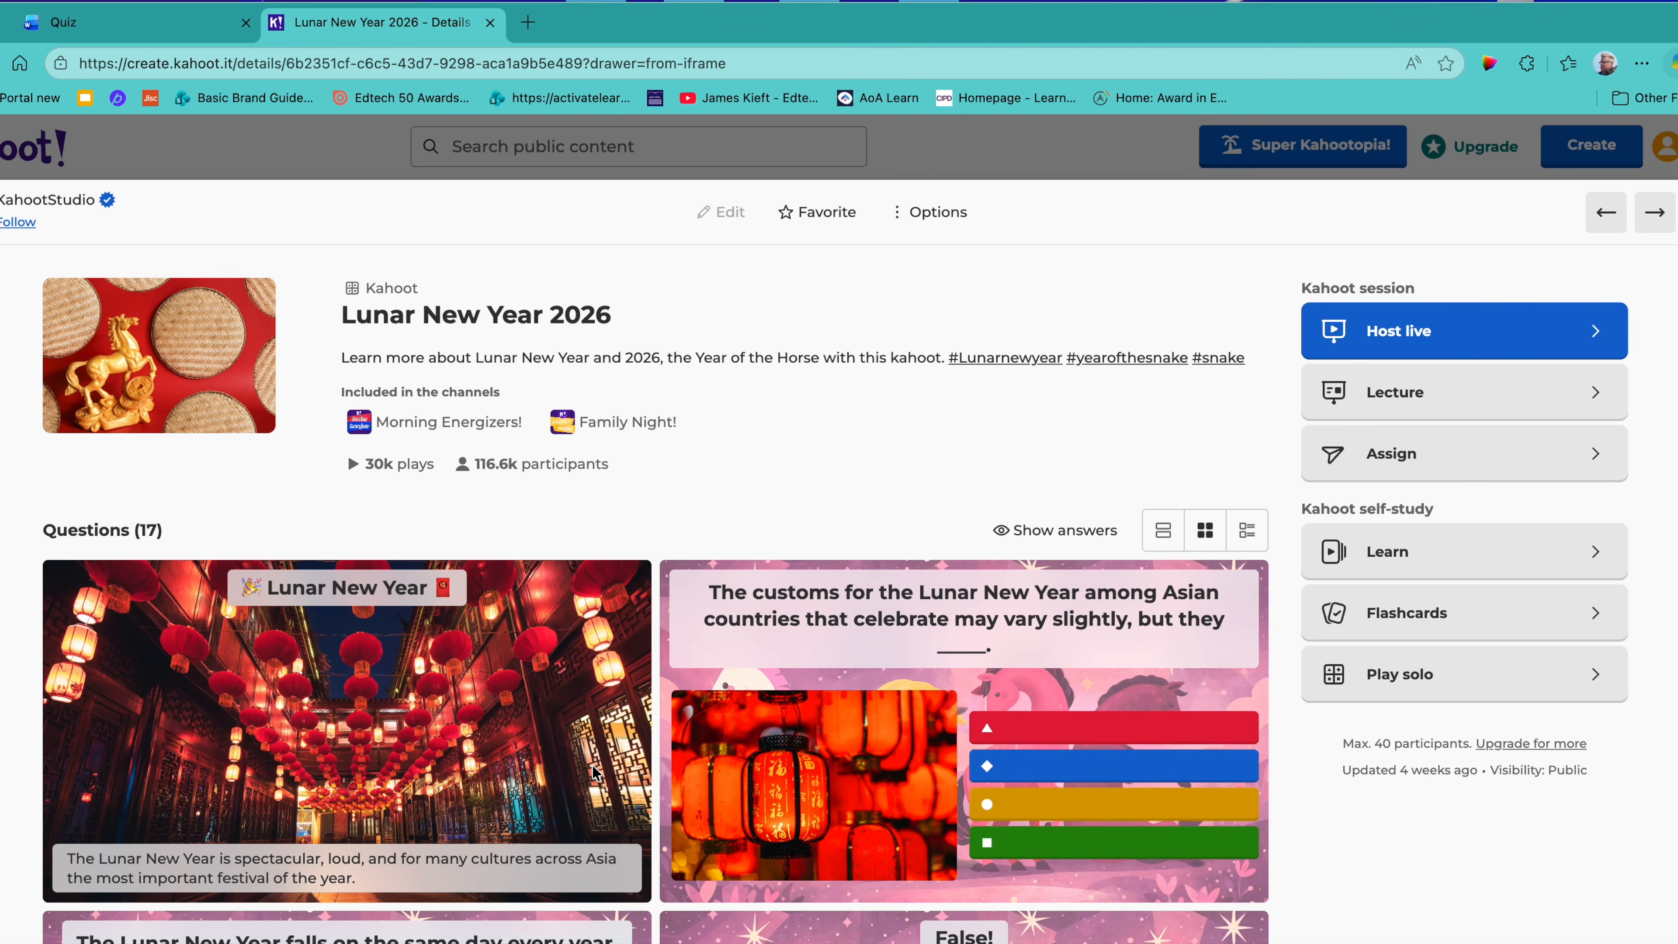
- Review the questions of the Lunar New Year 2026 kahoot and close its details
scroll(465, 798, down, 3)
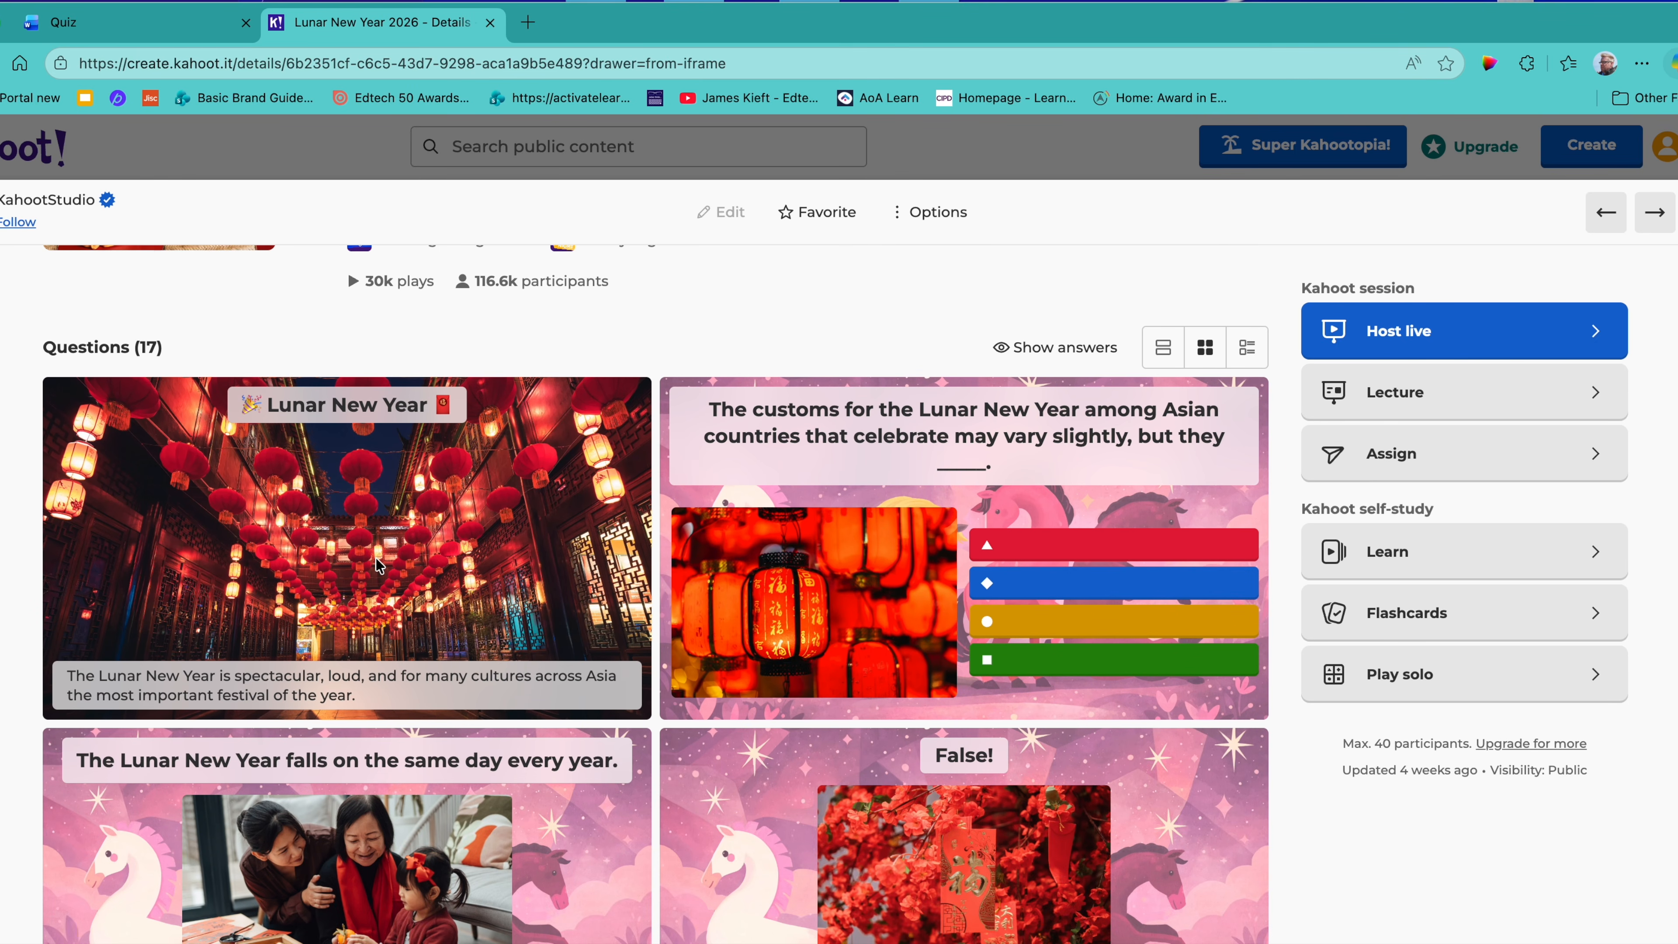
scroll(824, 600, down, 1)
scroll(824, 600, down, 1)
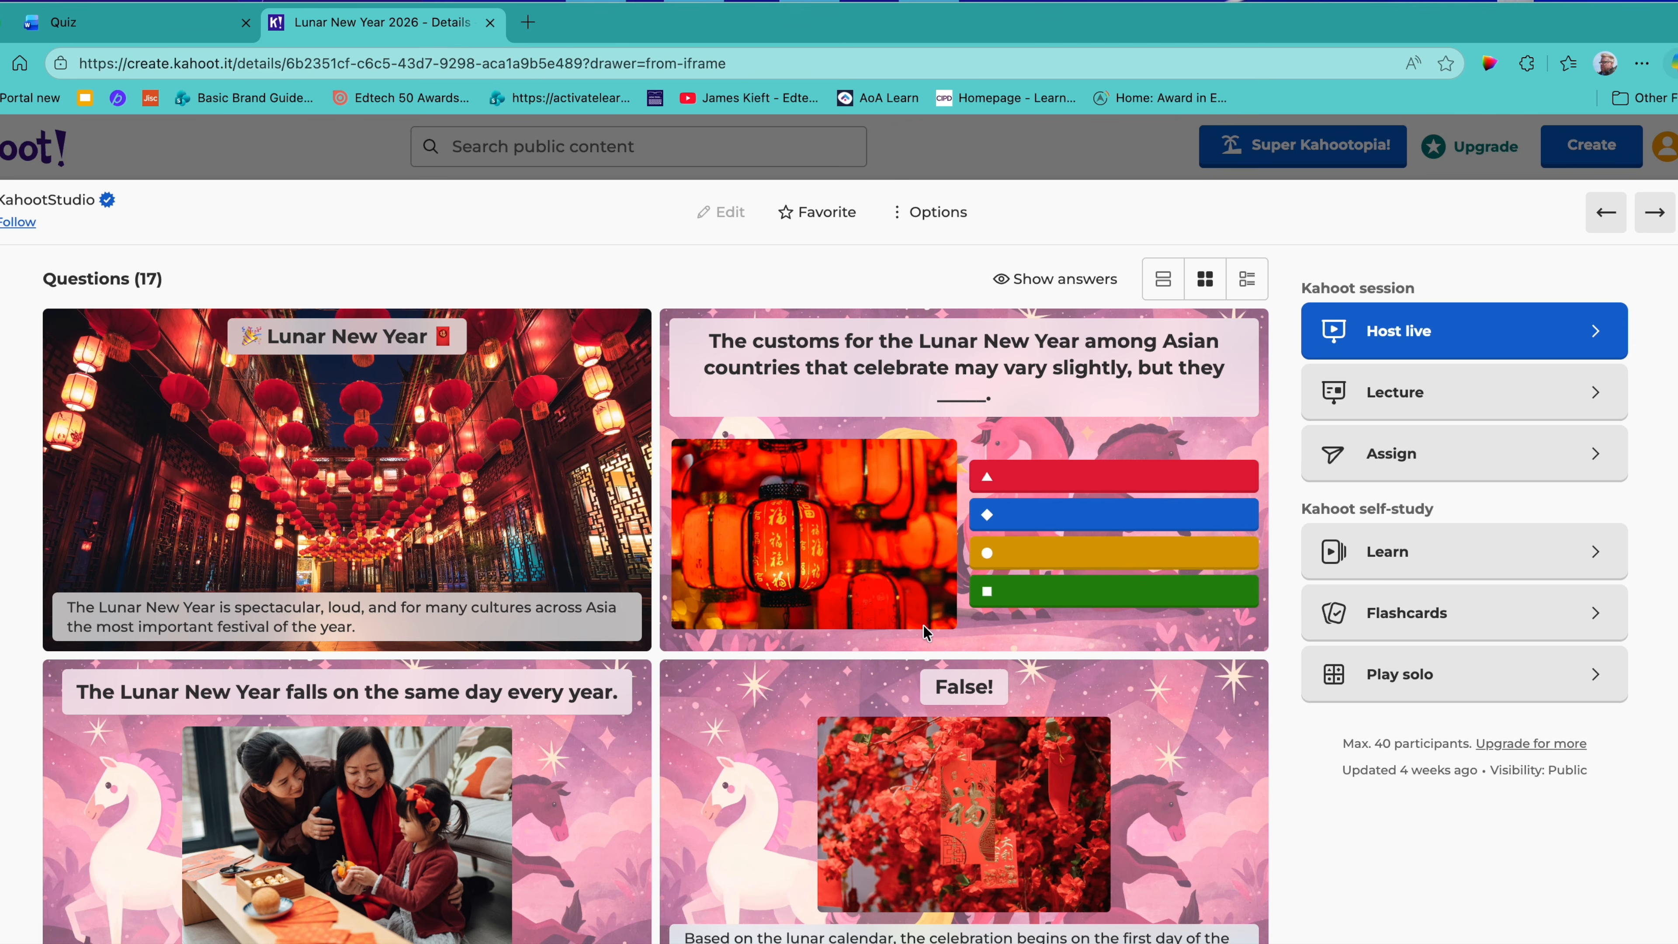
scroll(853, 656, down, 3)
scroll(520, 668, down, 7)
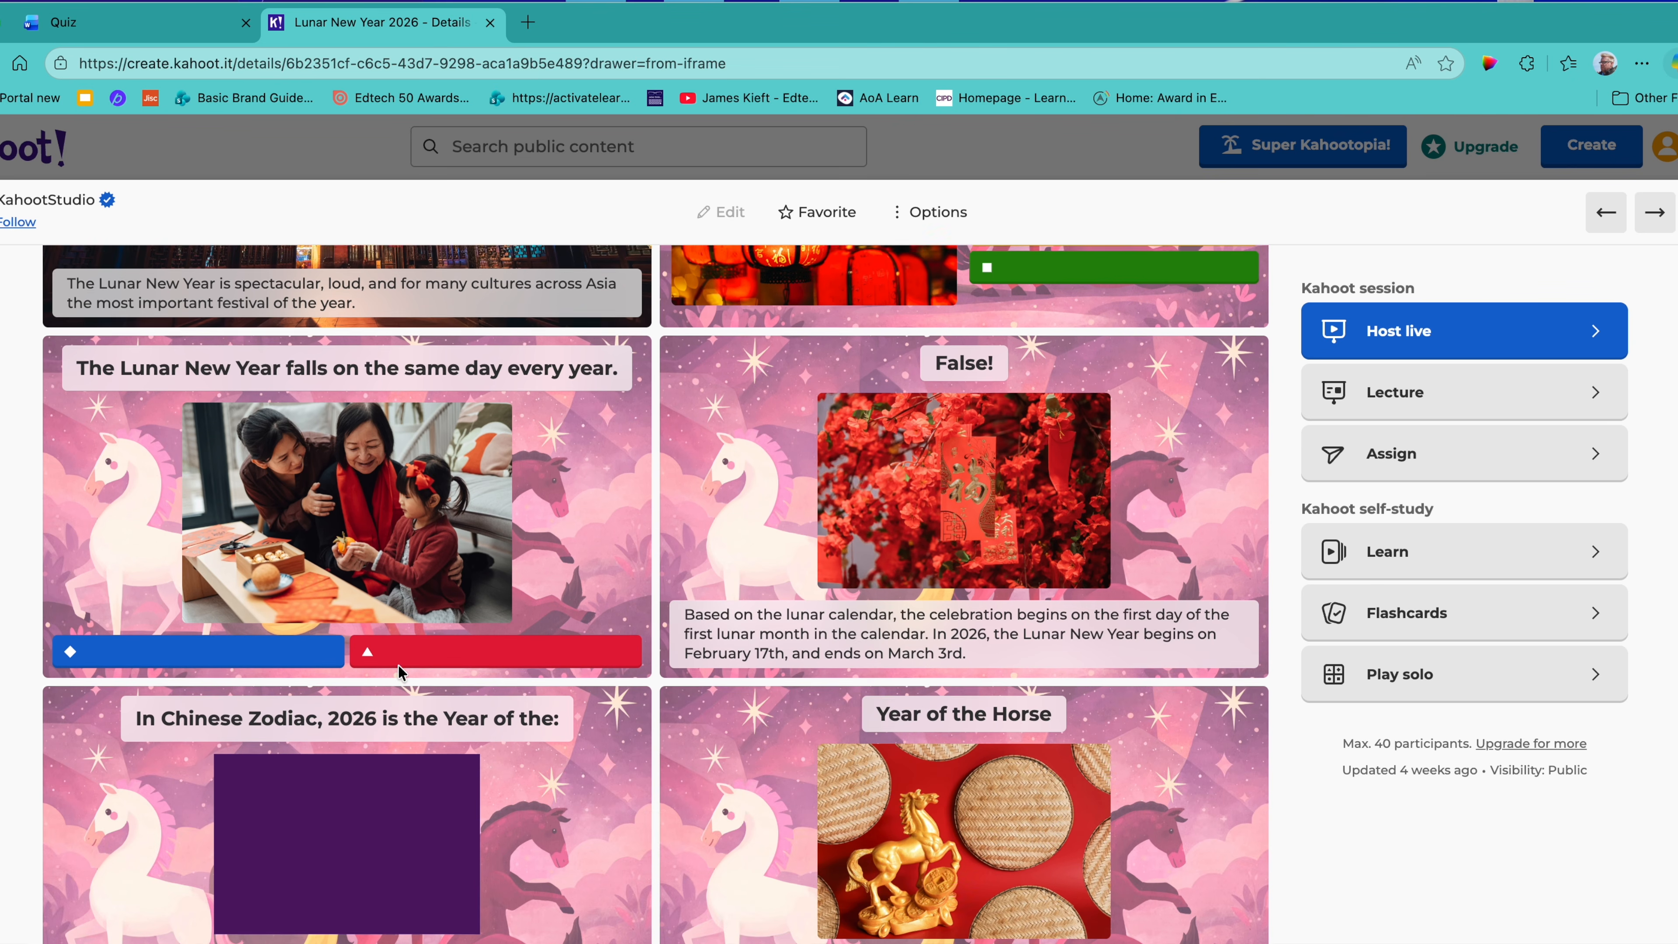
scroll(410, 704, down, 5)
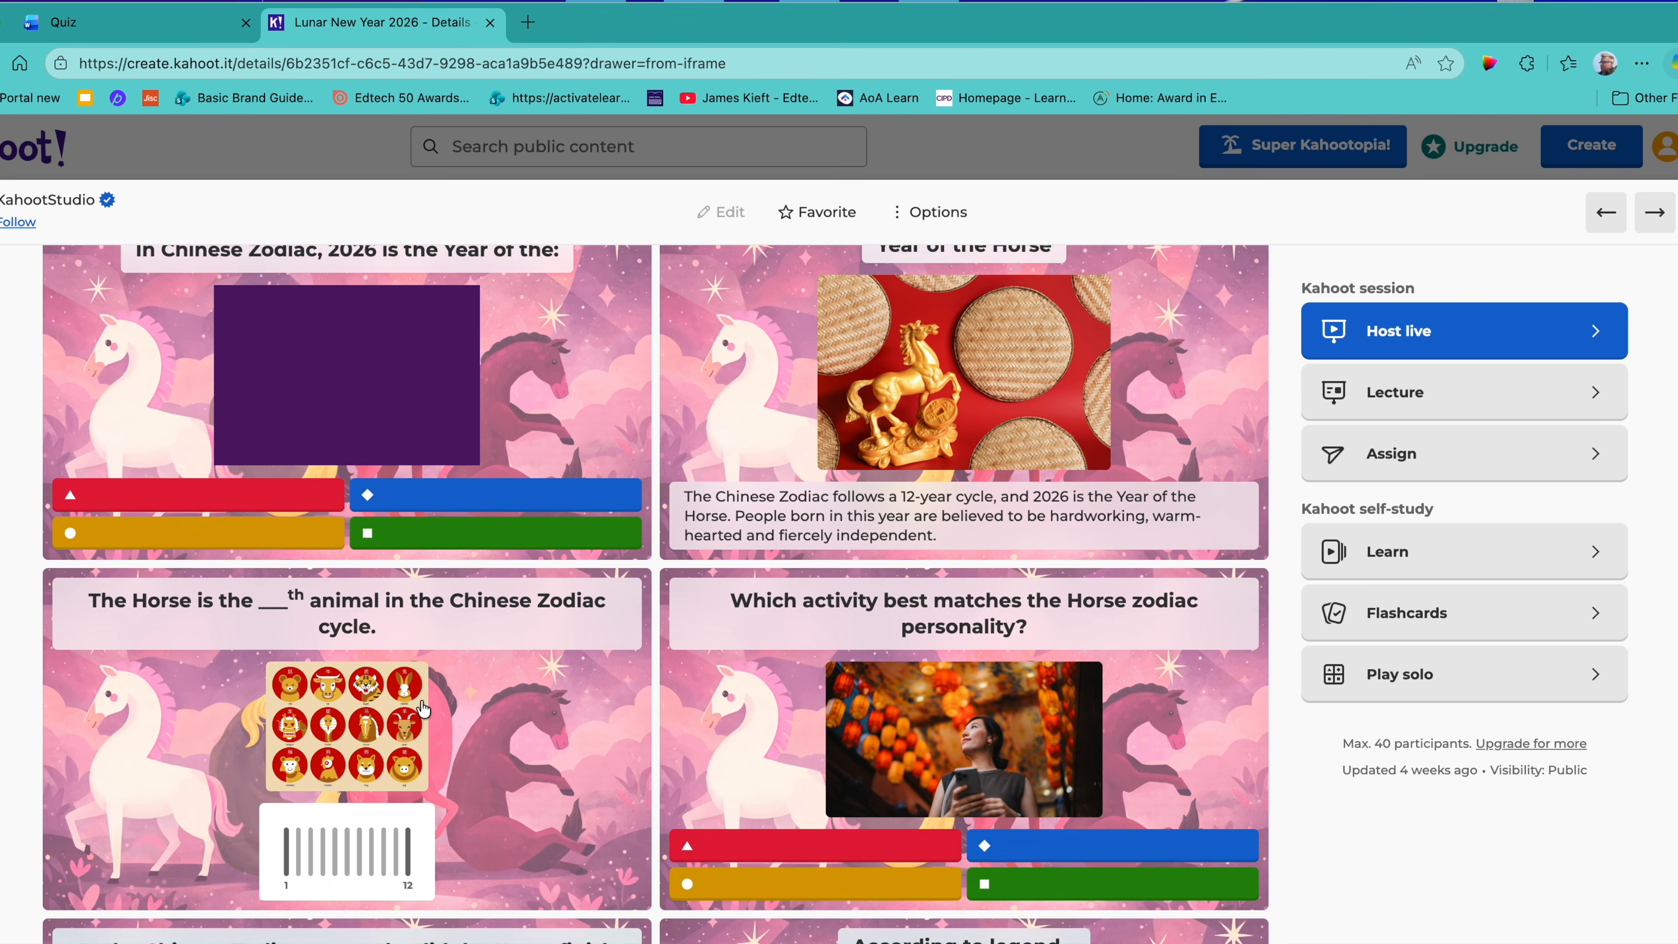
scroll(419, 698, up, 4)
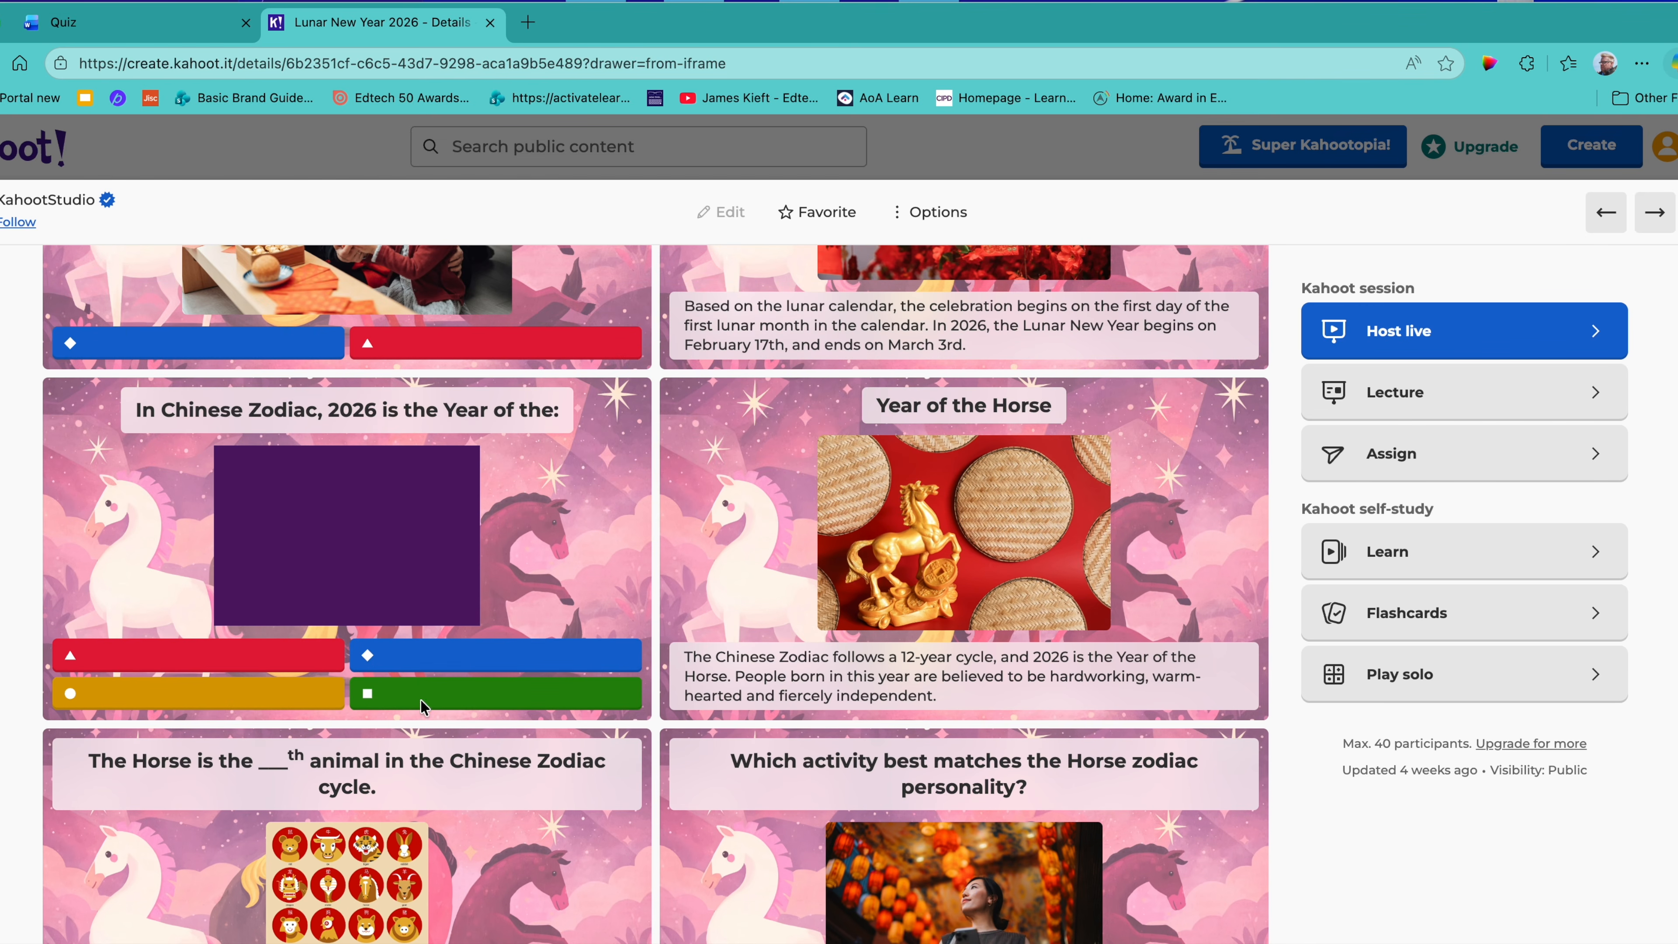
scroll(404, 661, up, 2)
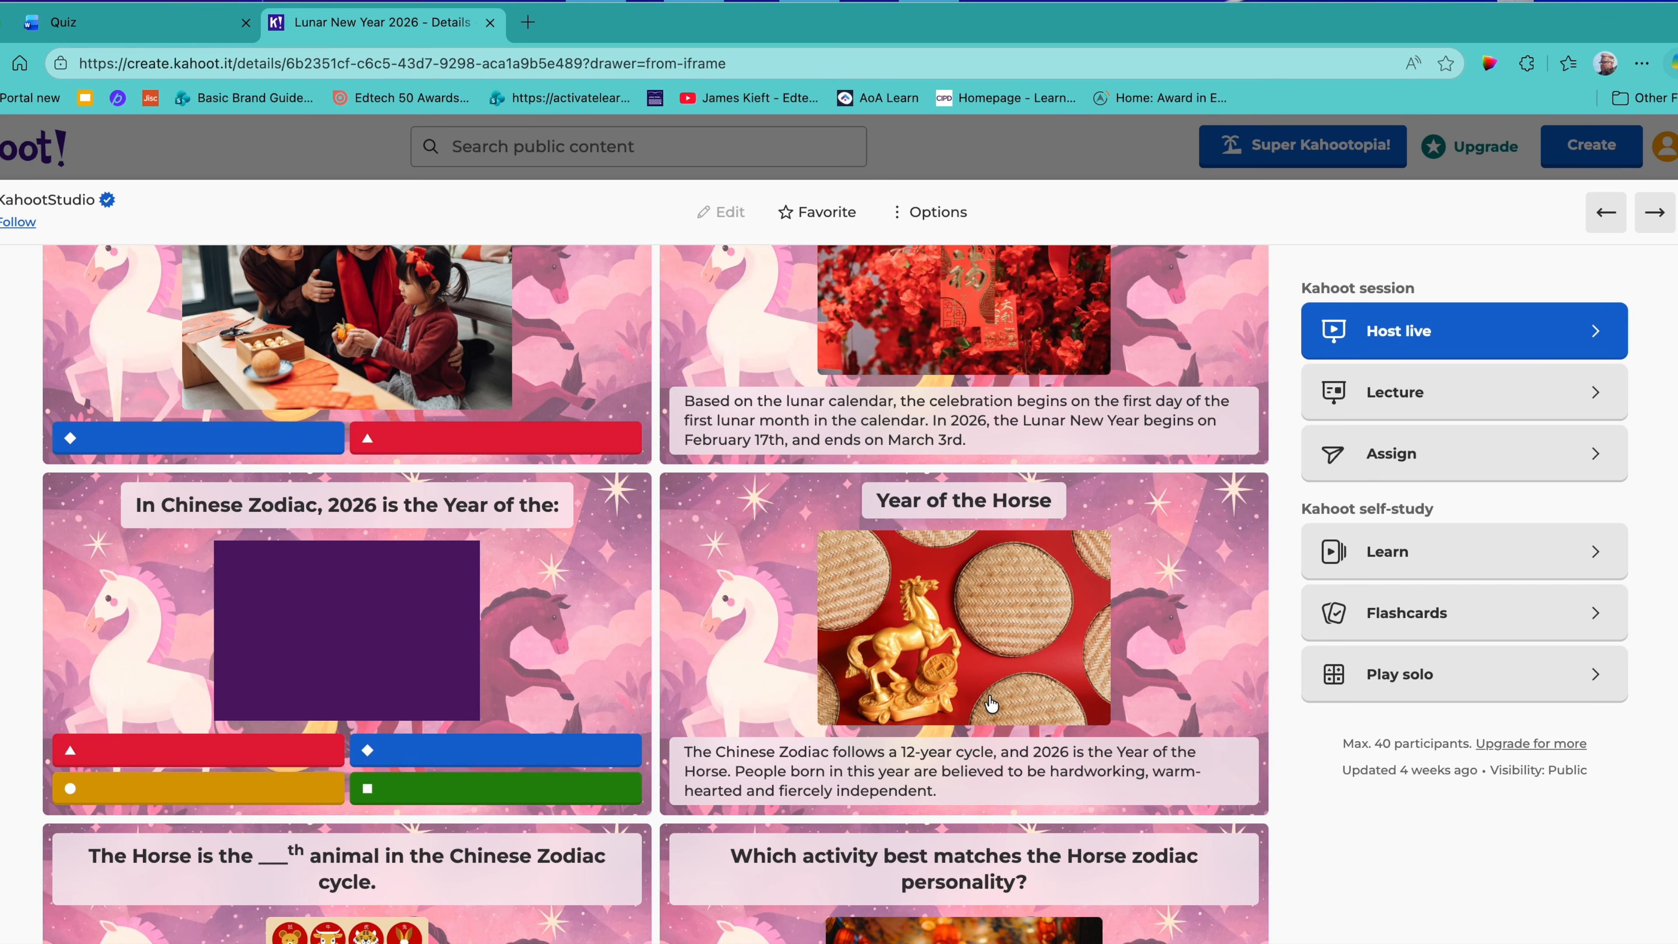
scroll(989, 694, down, 11)
scroll(989, 695, down, 5)
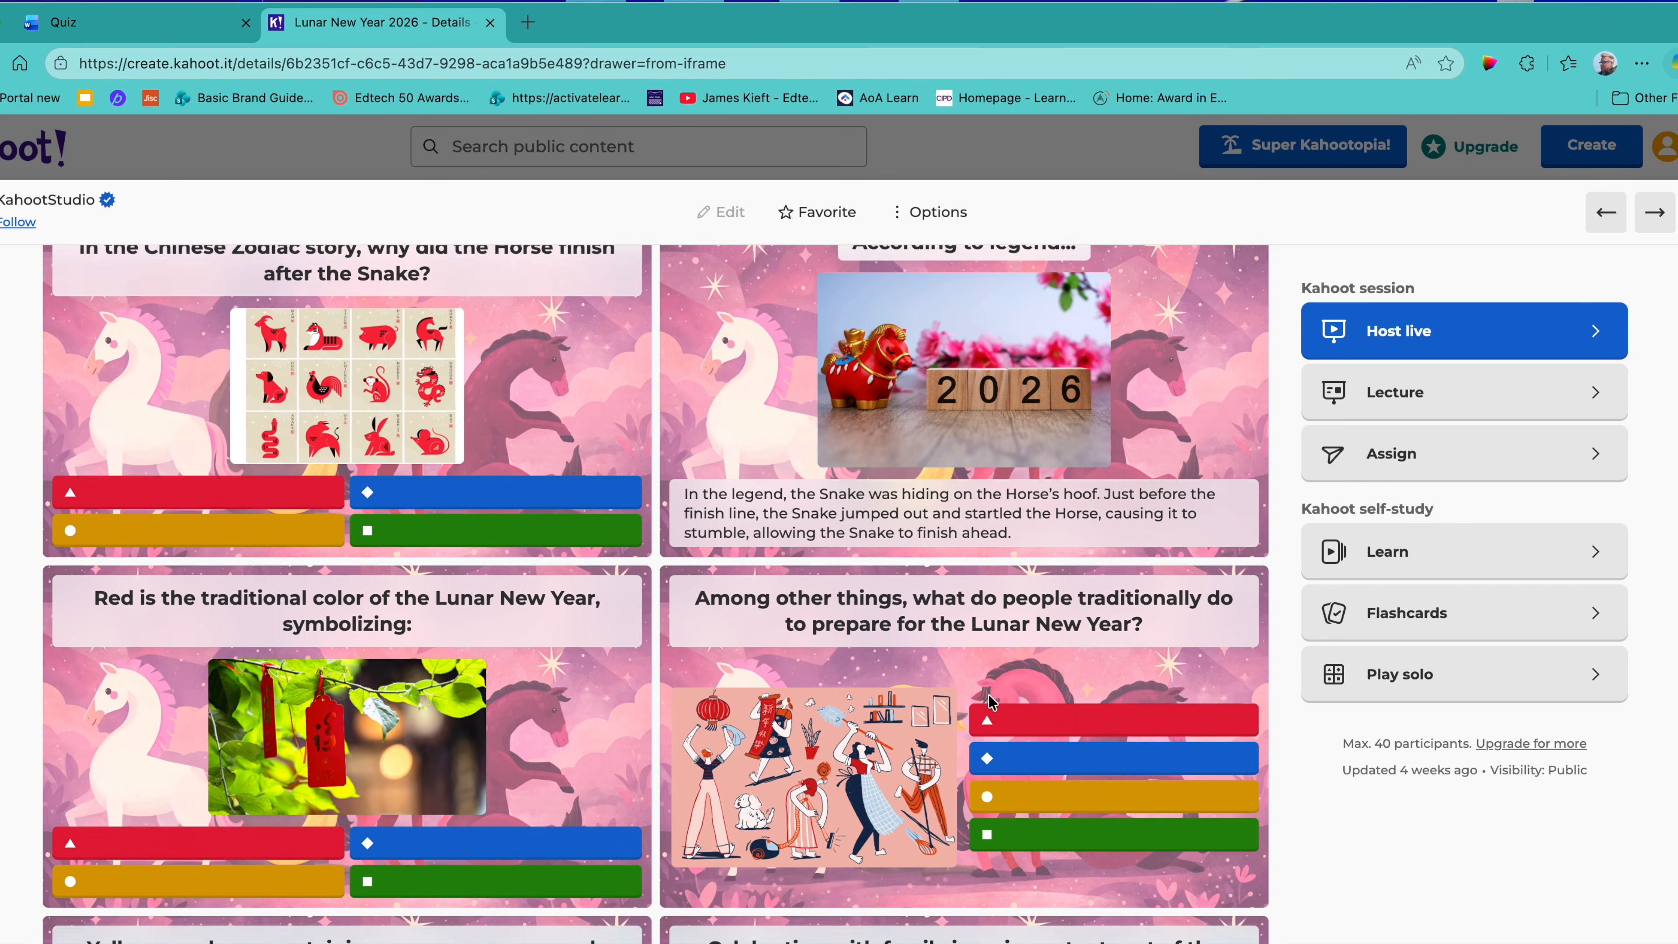
scroll(989, 694, down, 2)
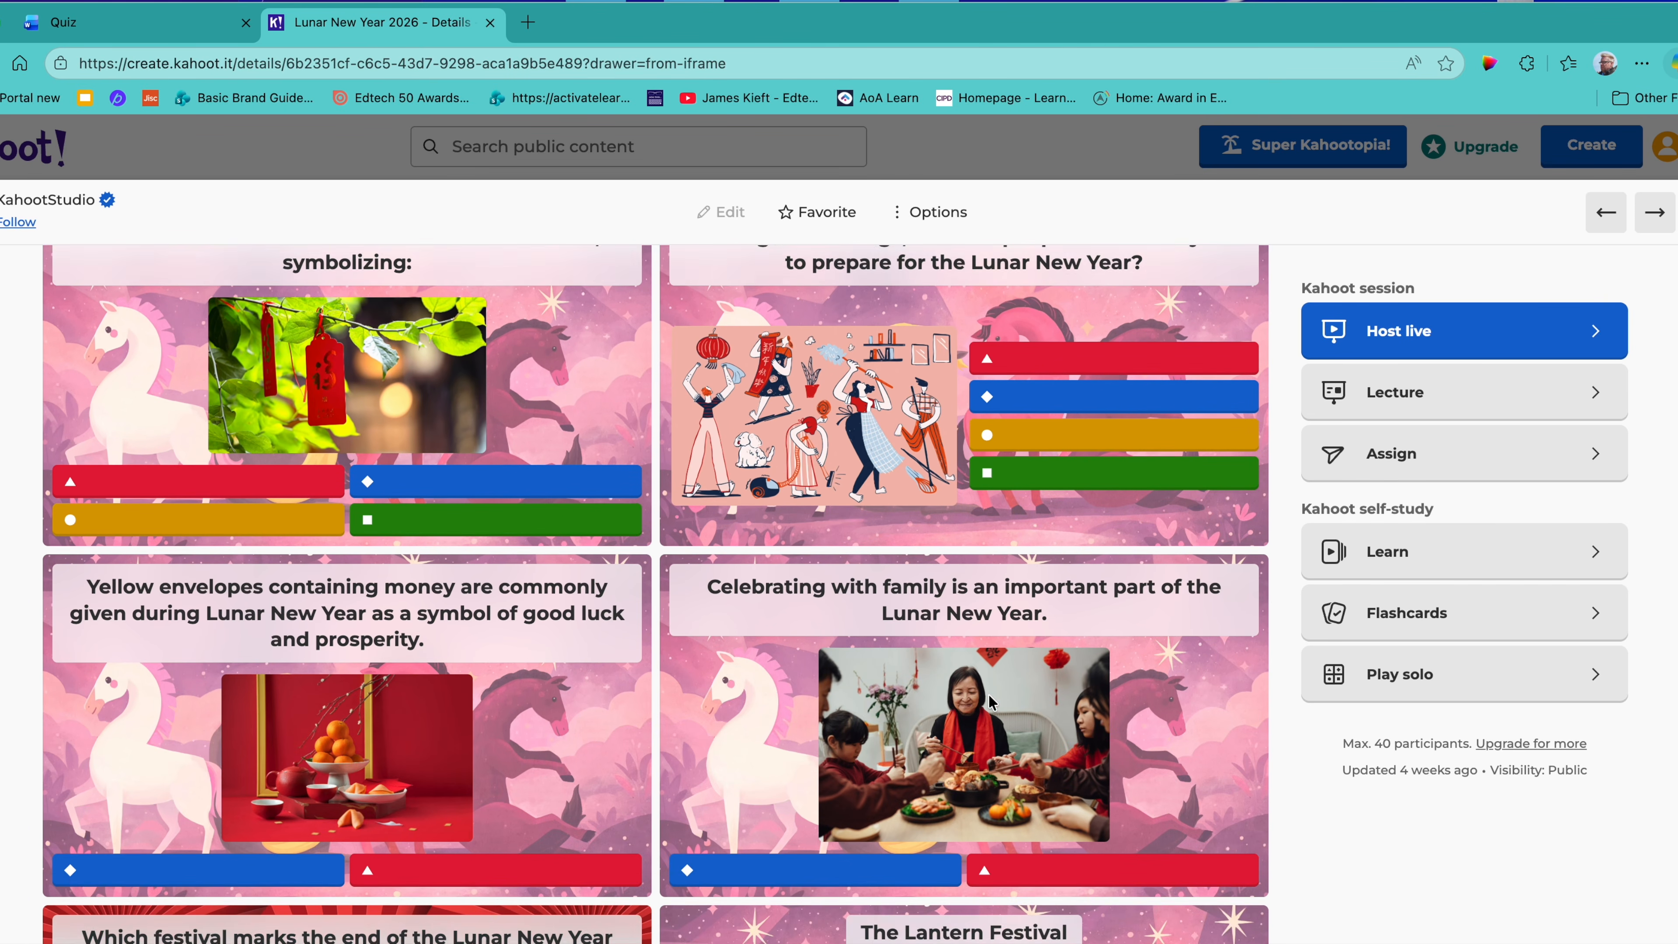
scroll(989, 695, up, 18)
scroll(991, 704, up, 15)
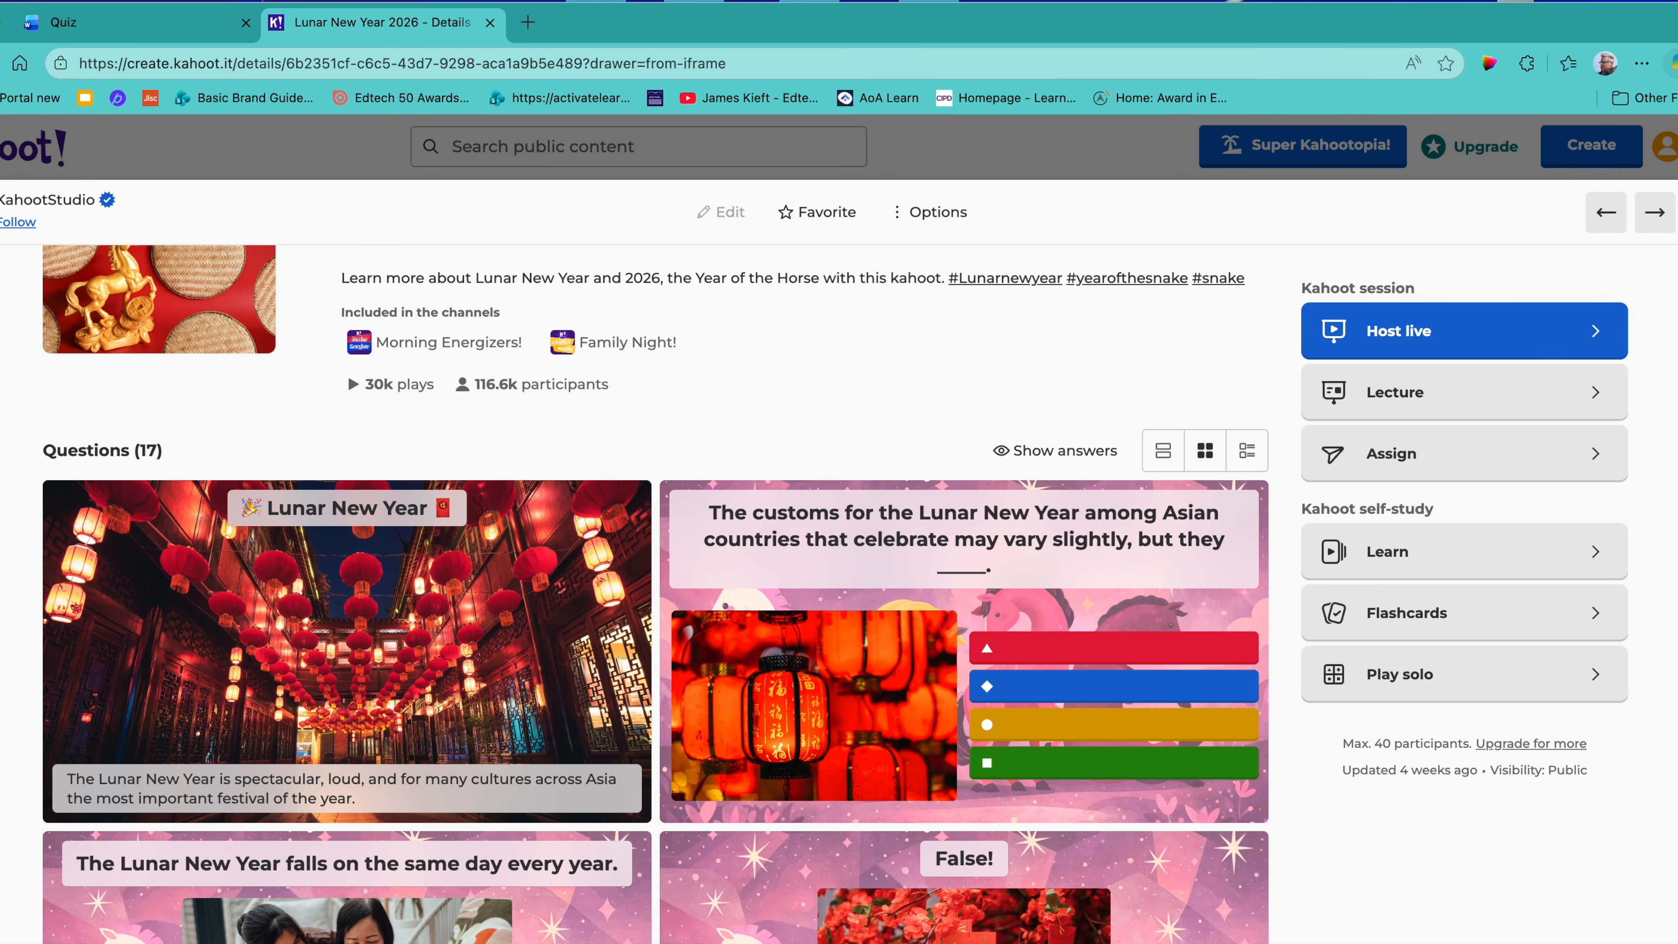
click(1677, 213)
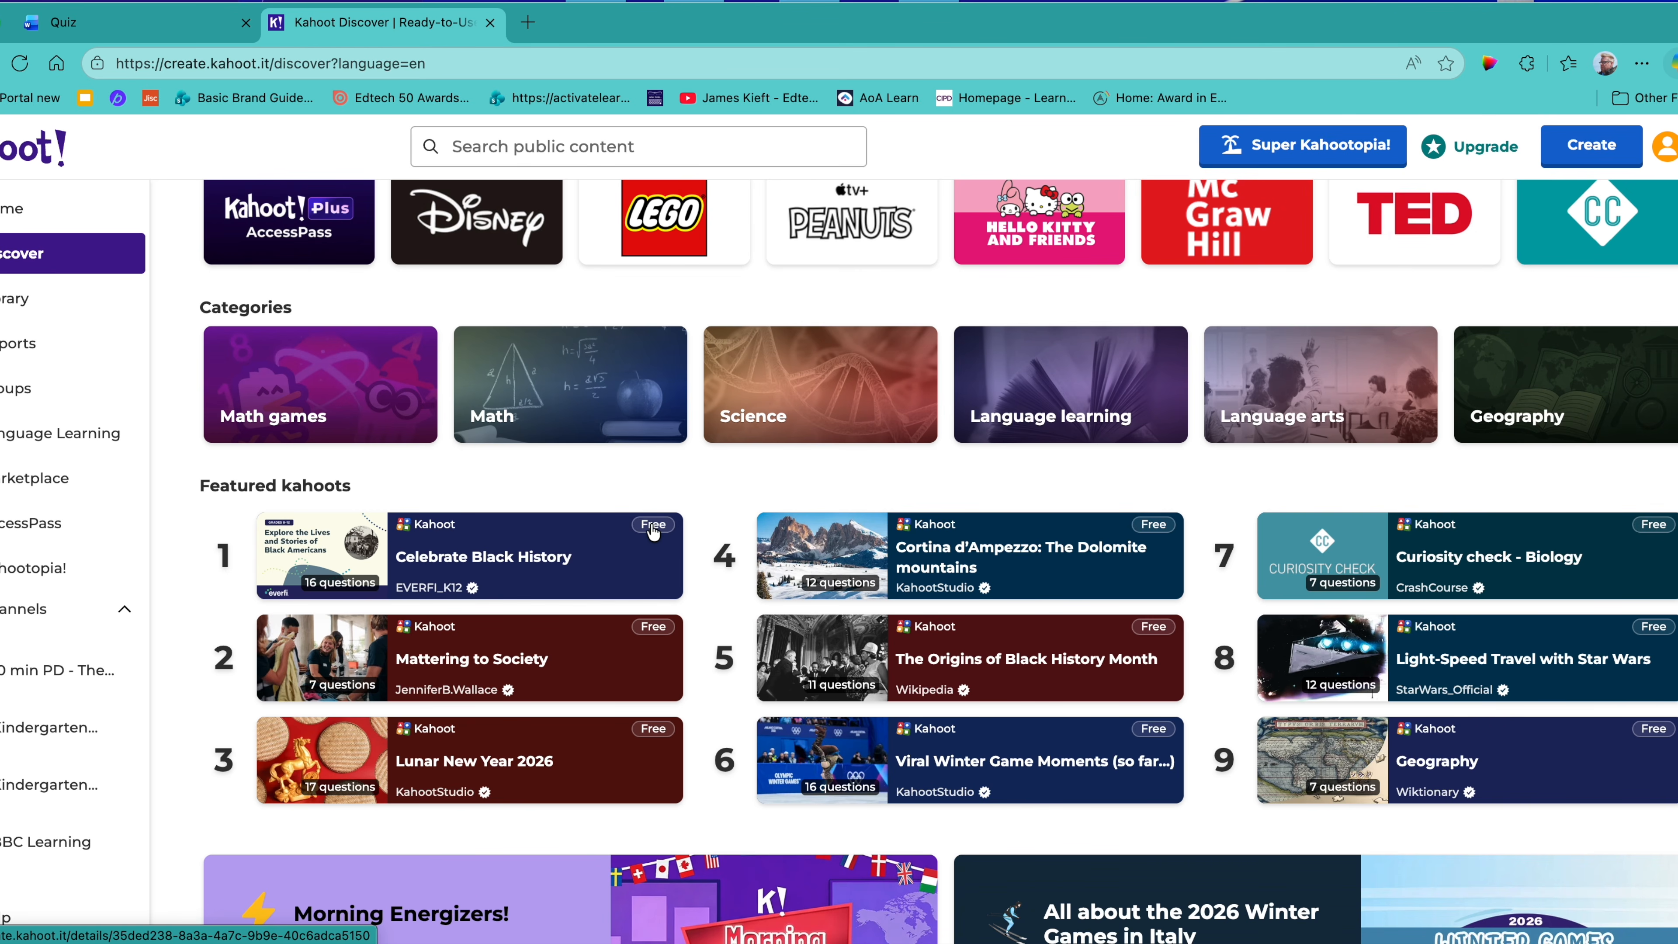
- View the recent kahoots in the library and open the overview of all reports
click(12, 308)
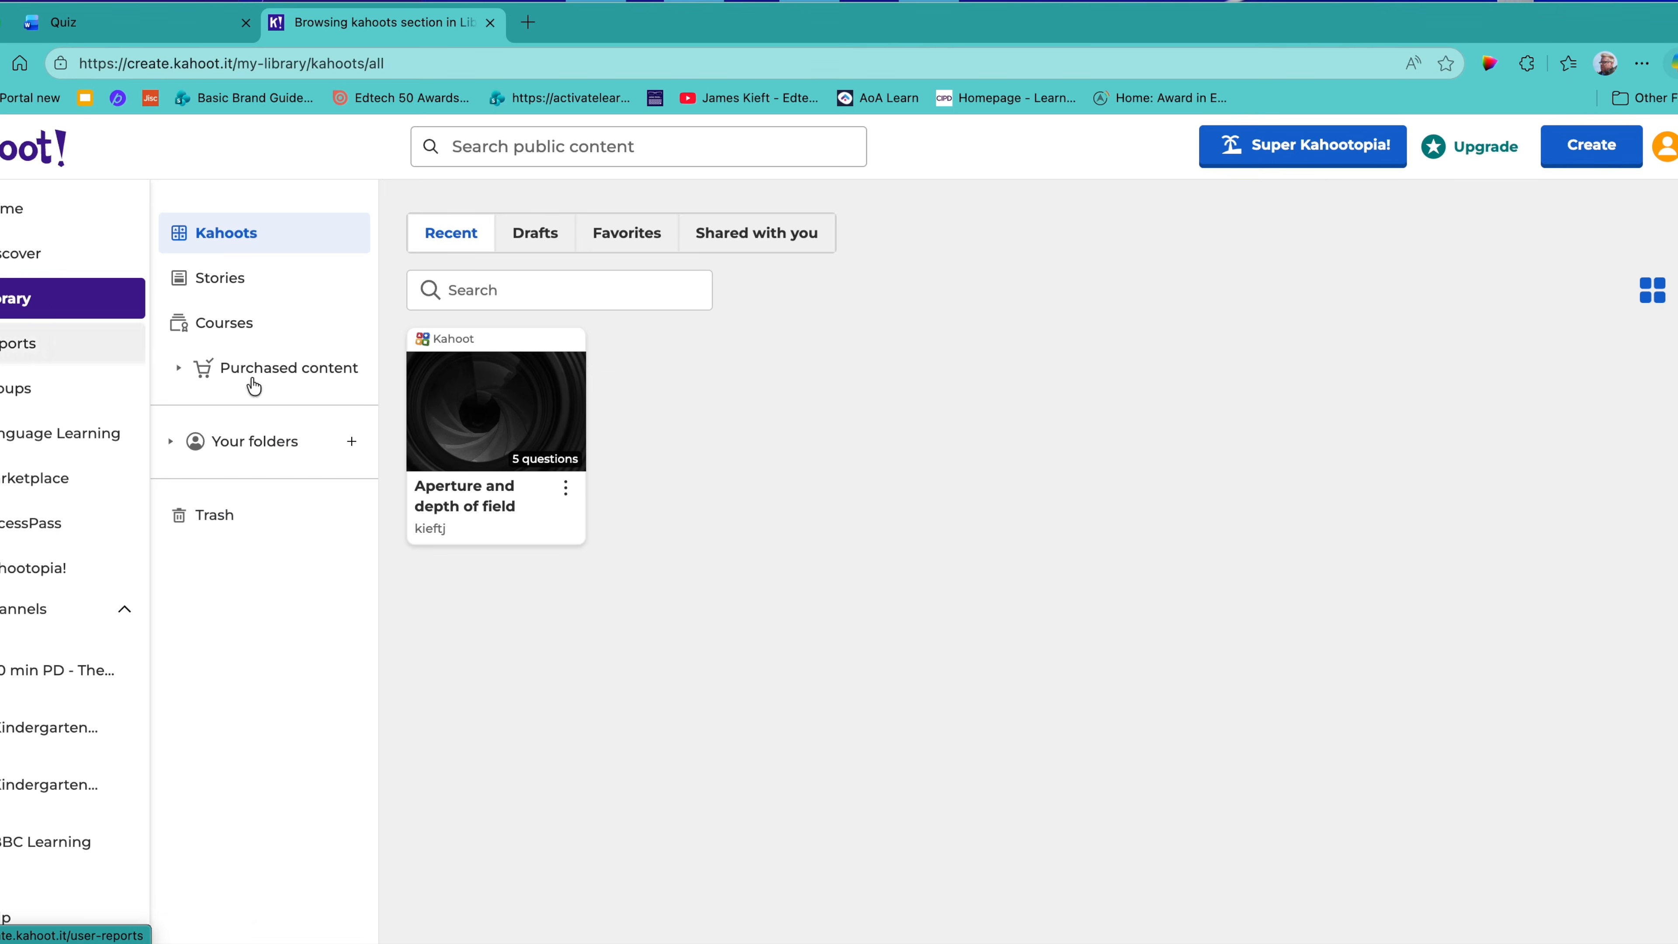
mouse_move(495, 494)
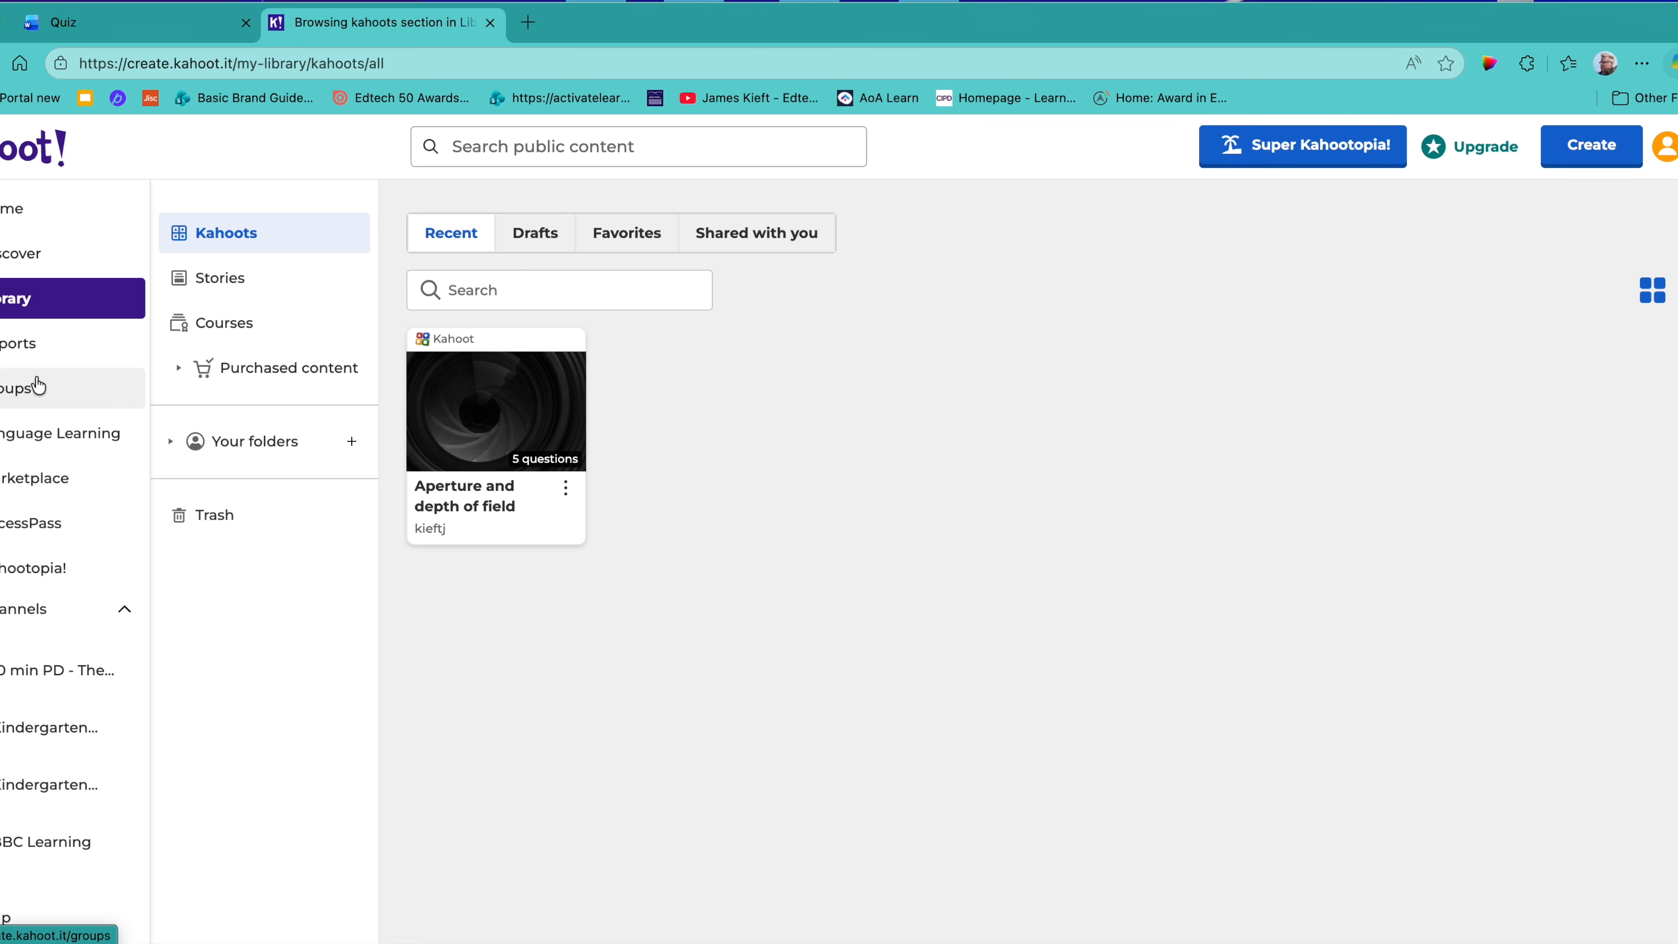
click(3, 353)
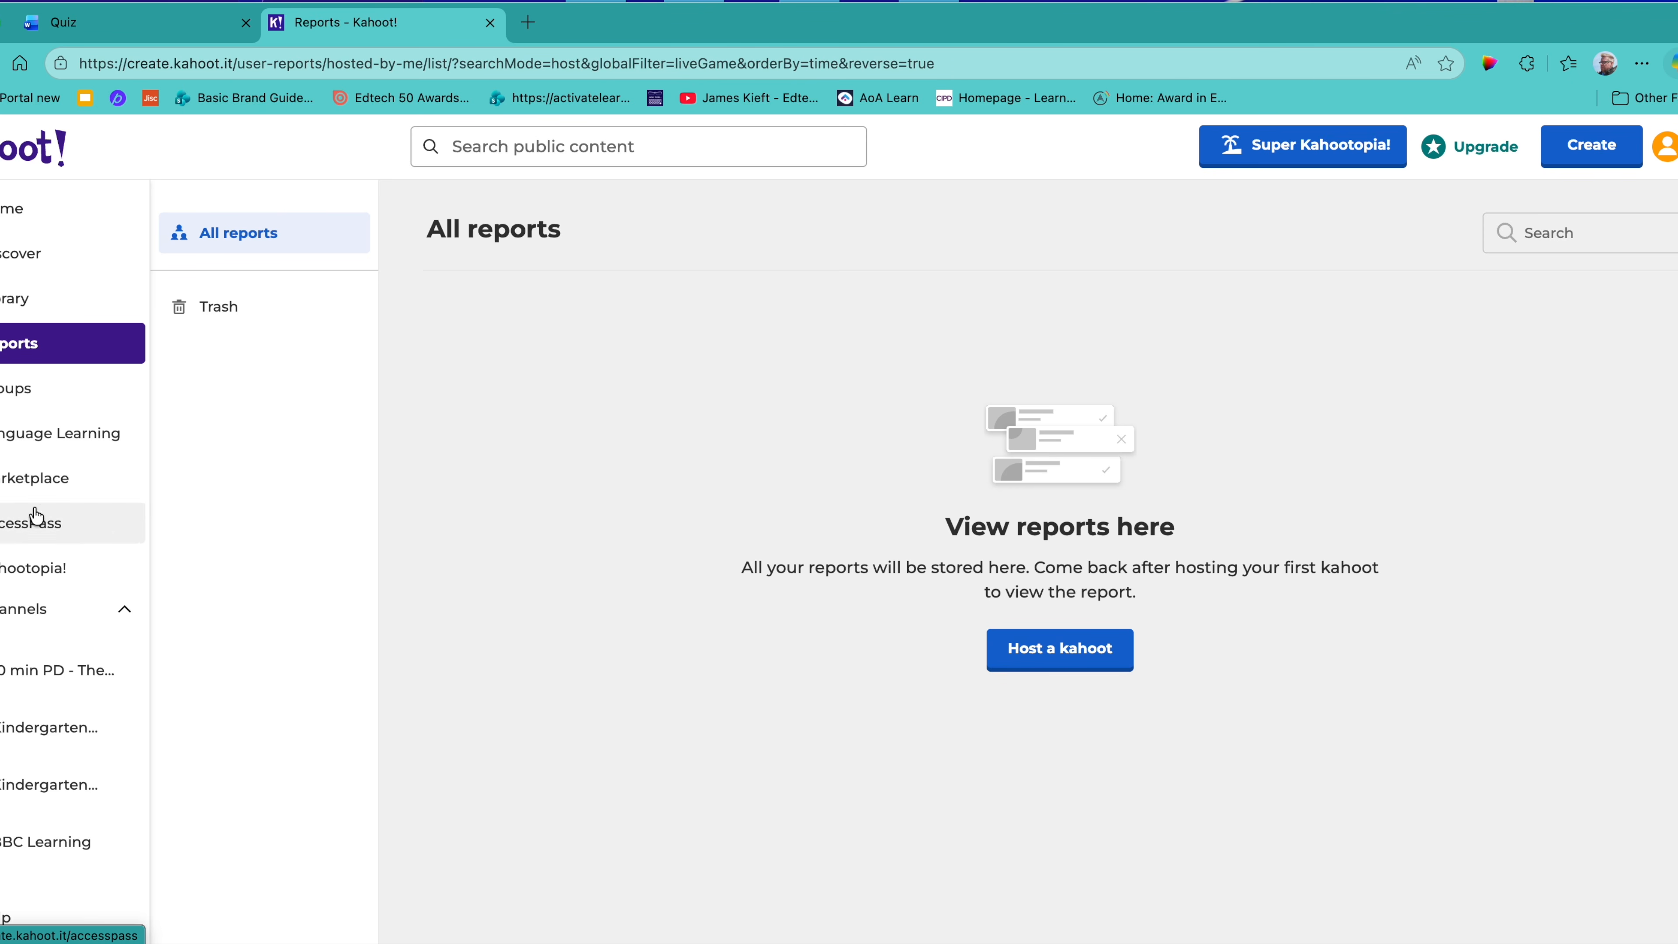
- Browse the Marketplace categories and trending courses, and open the AccessPass subscription plans
click(3, 486)
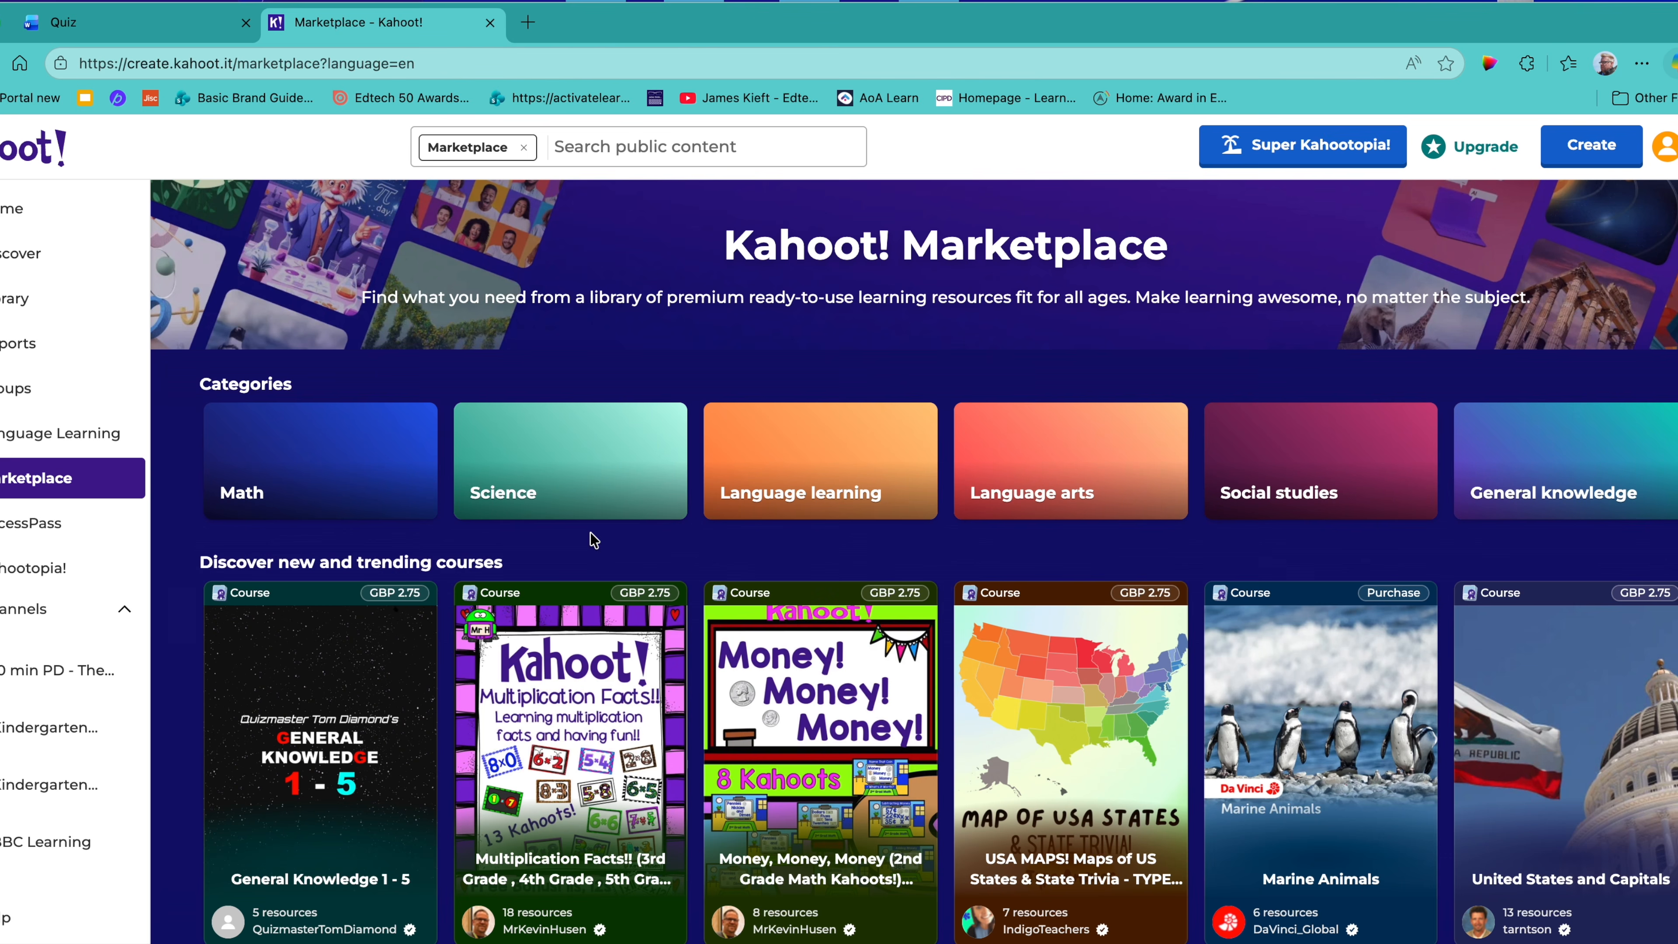
scroll(544, 671, down, 2)
scroll(543, 671, down, 3)
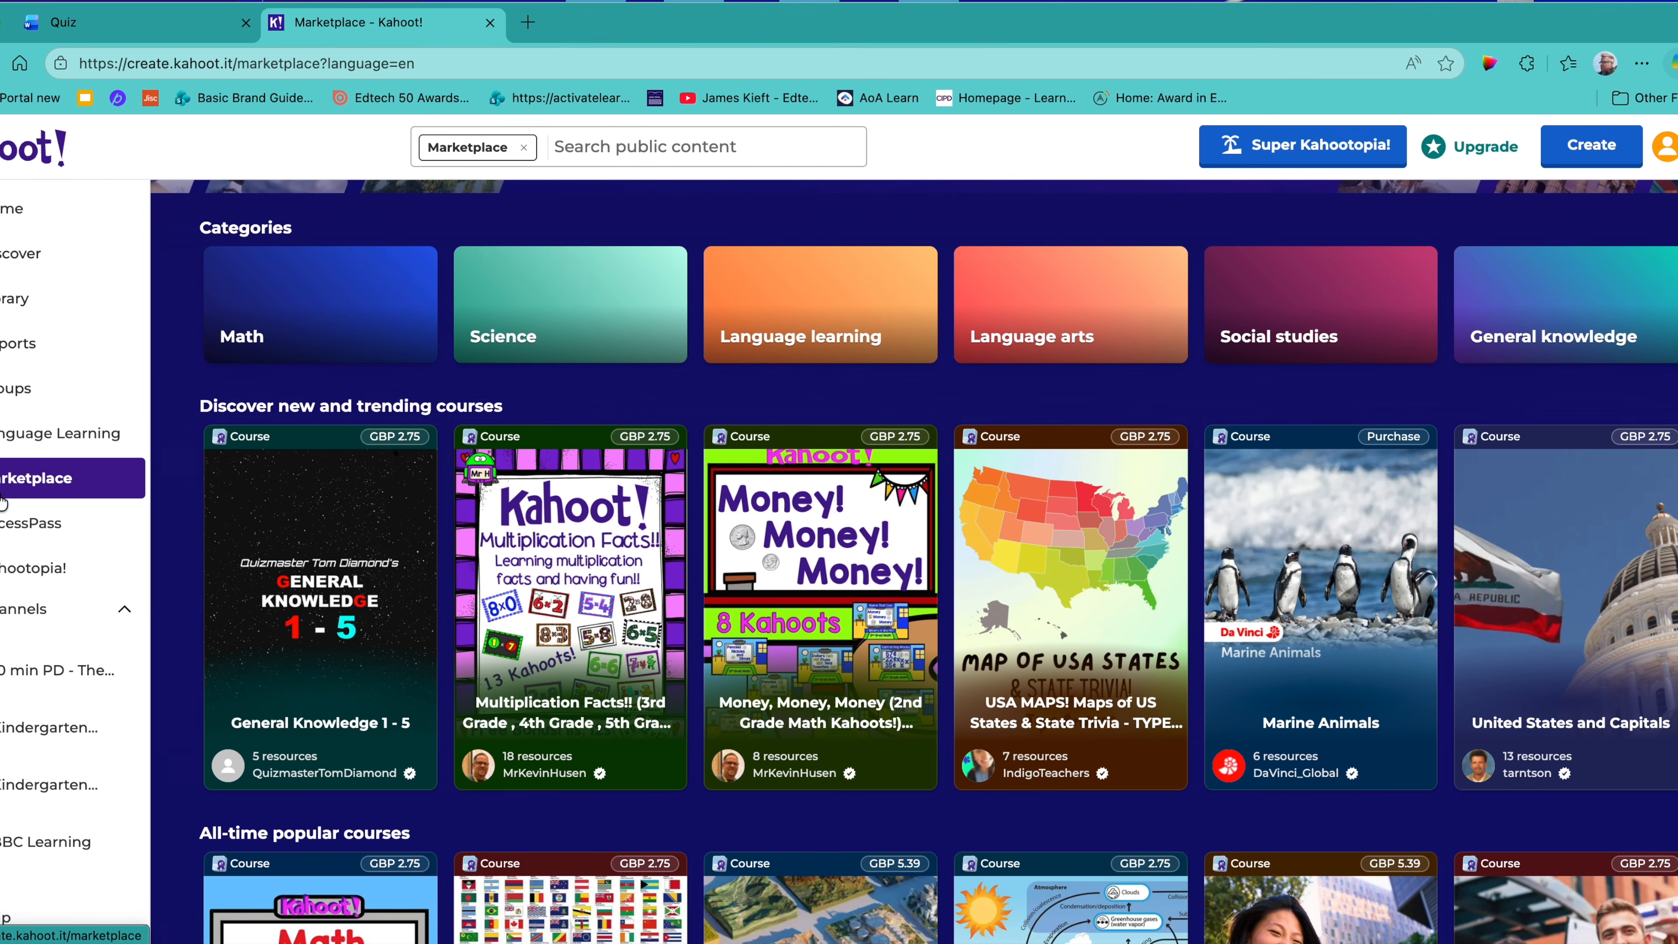
click(2, 534)
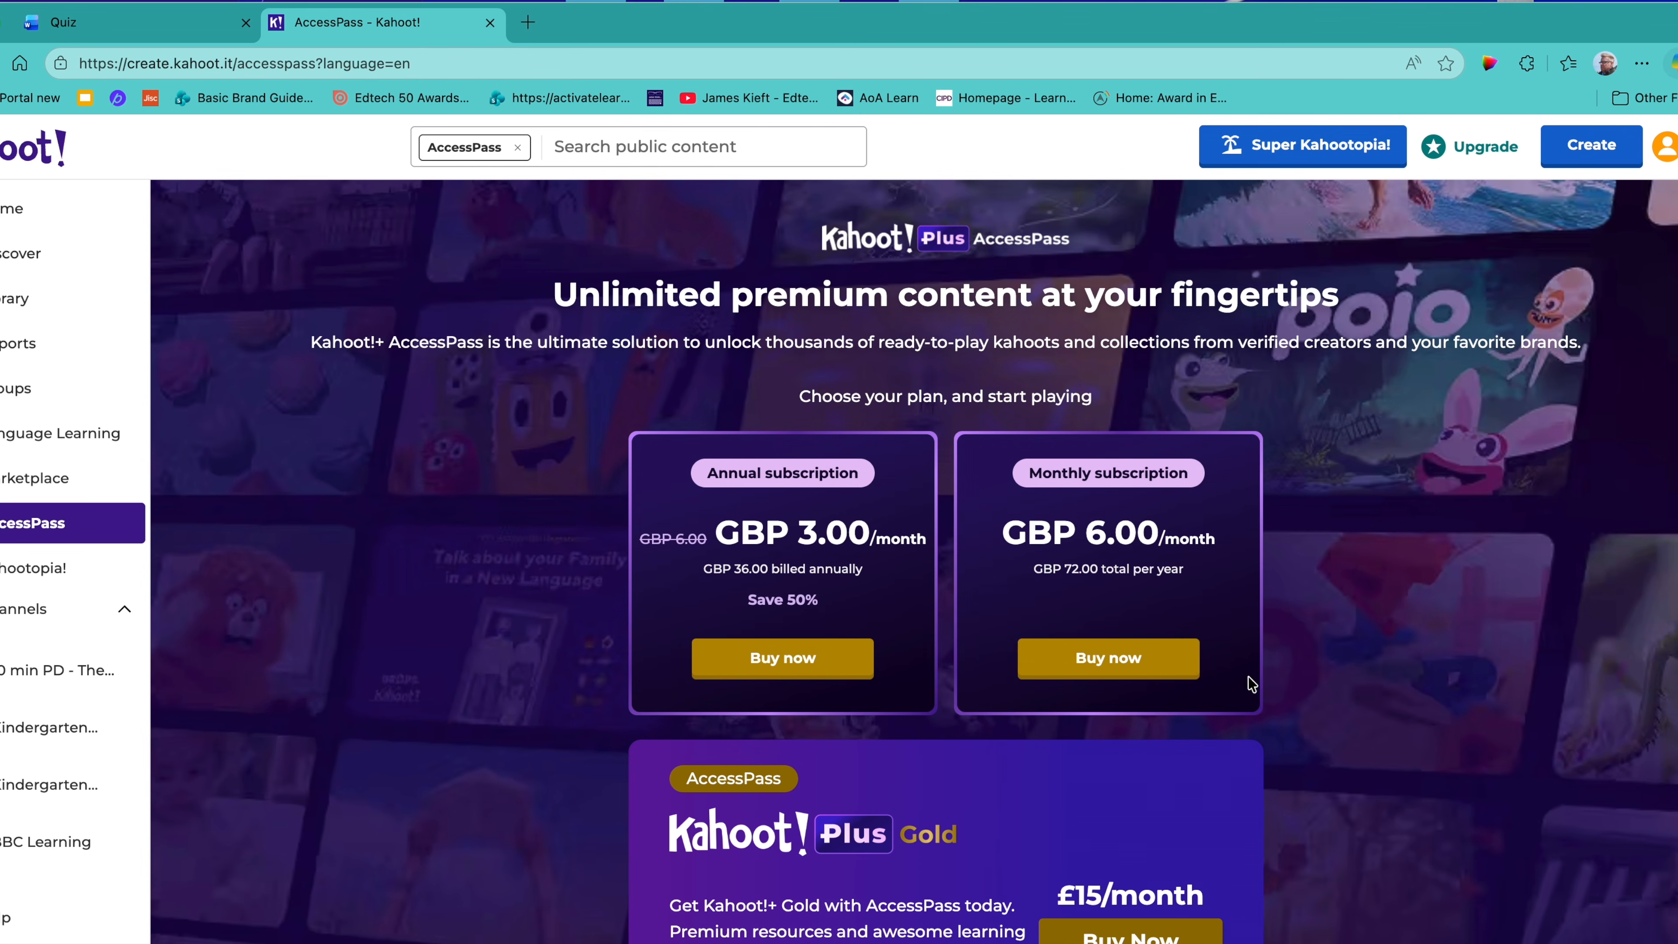
- View the Kahootopia welcome page, close it, and look over the channels listed in the site navigation
click(4, 580)
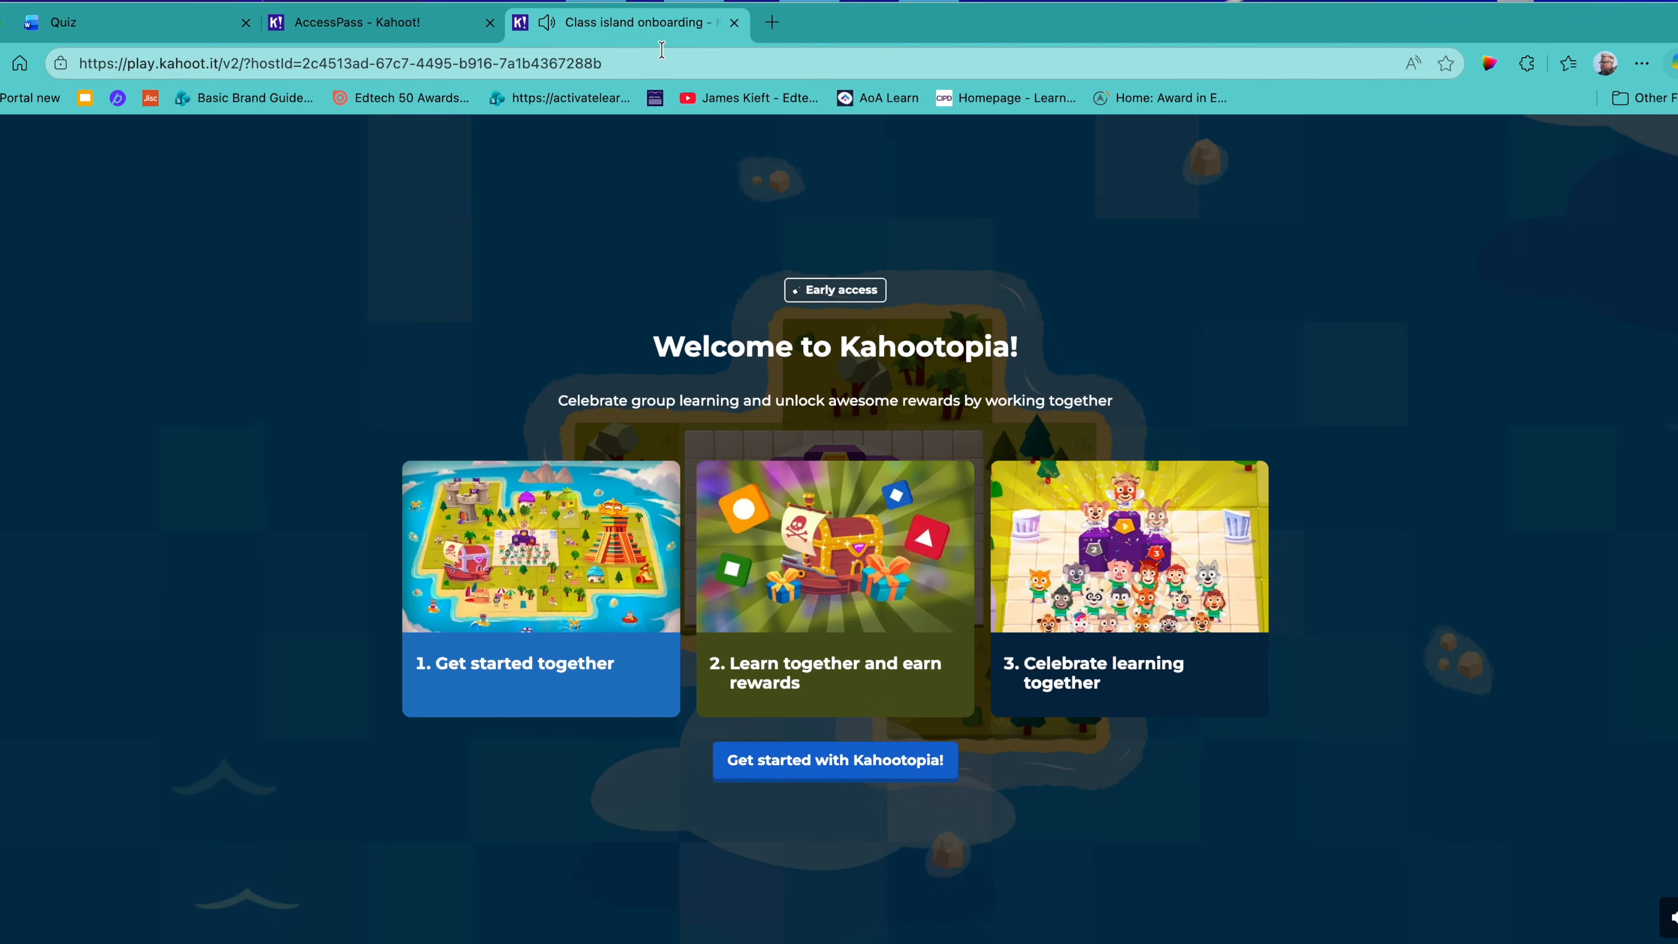
click(734, 23)
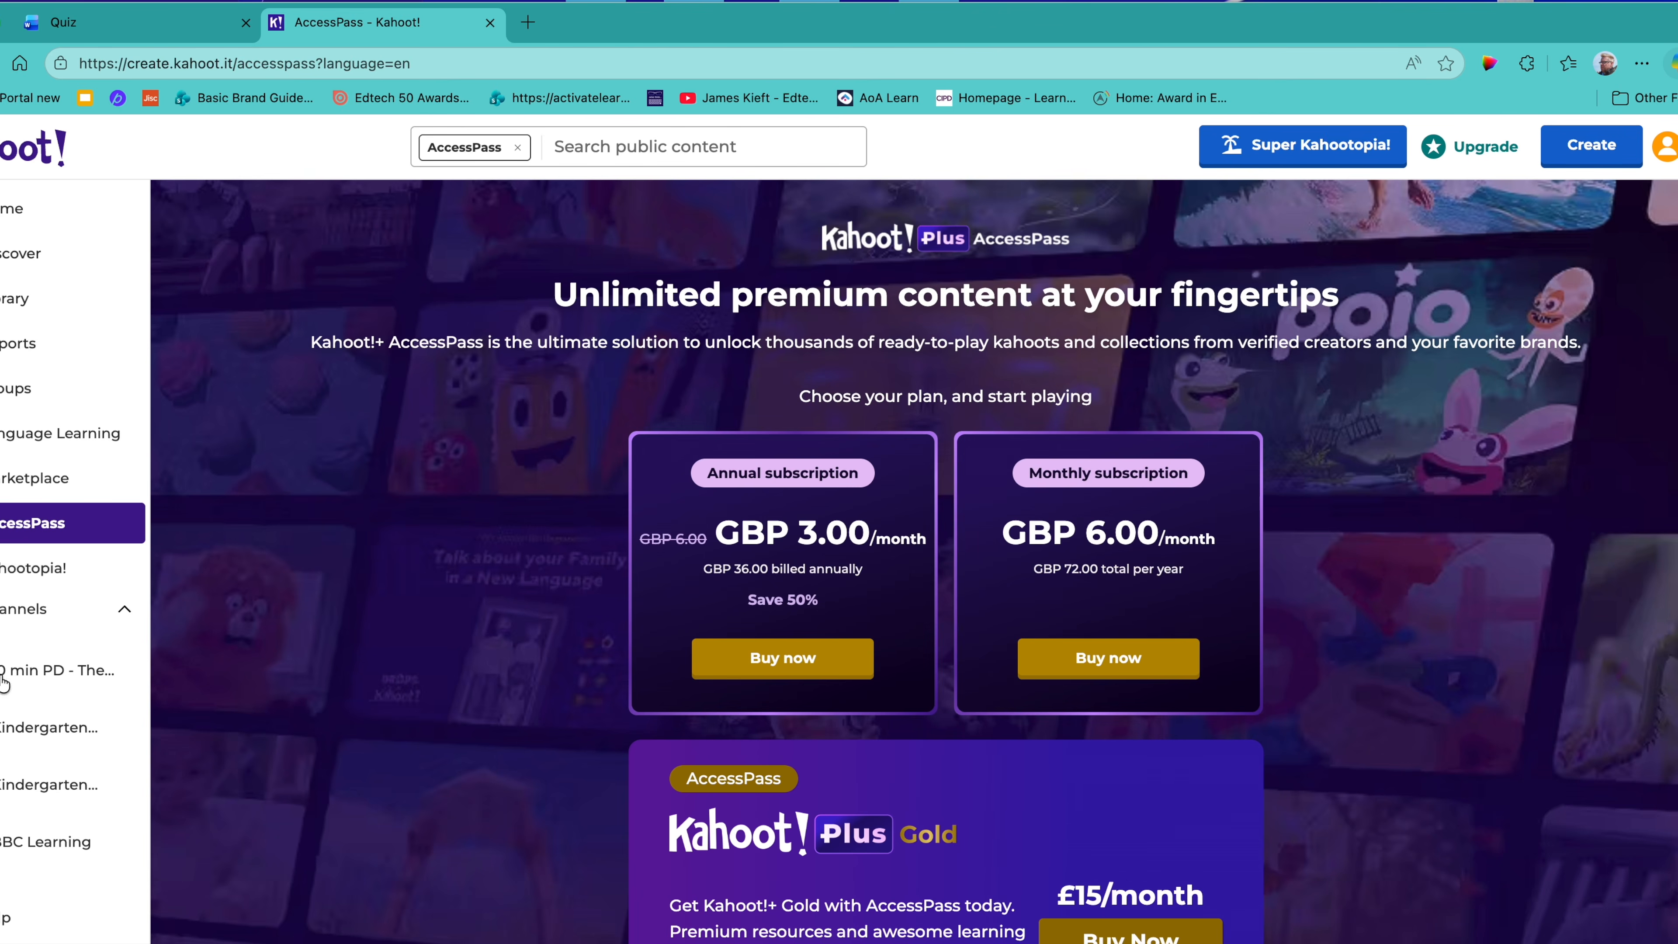
scroll(57, 793, down, 2)
scroll(58, 654, up, 3)
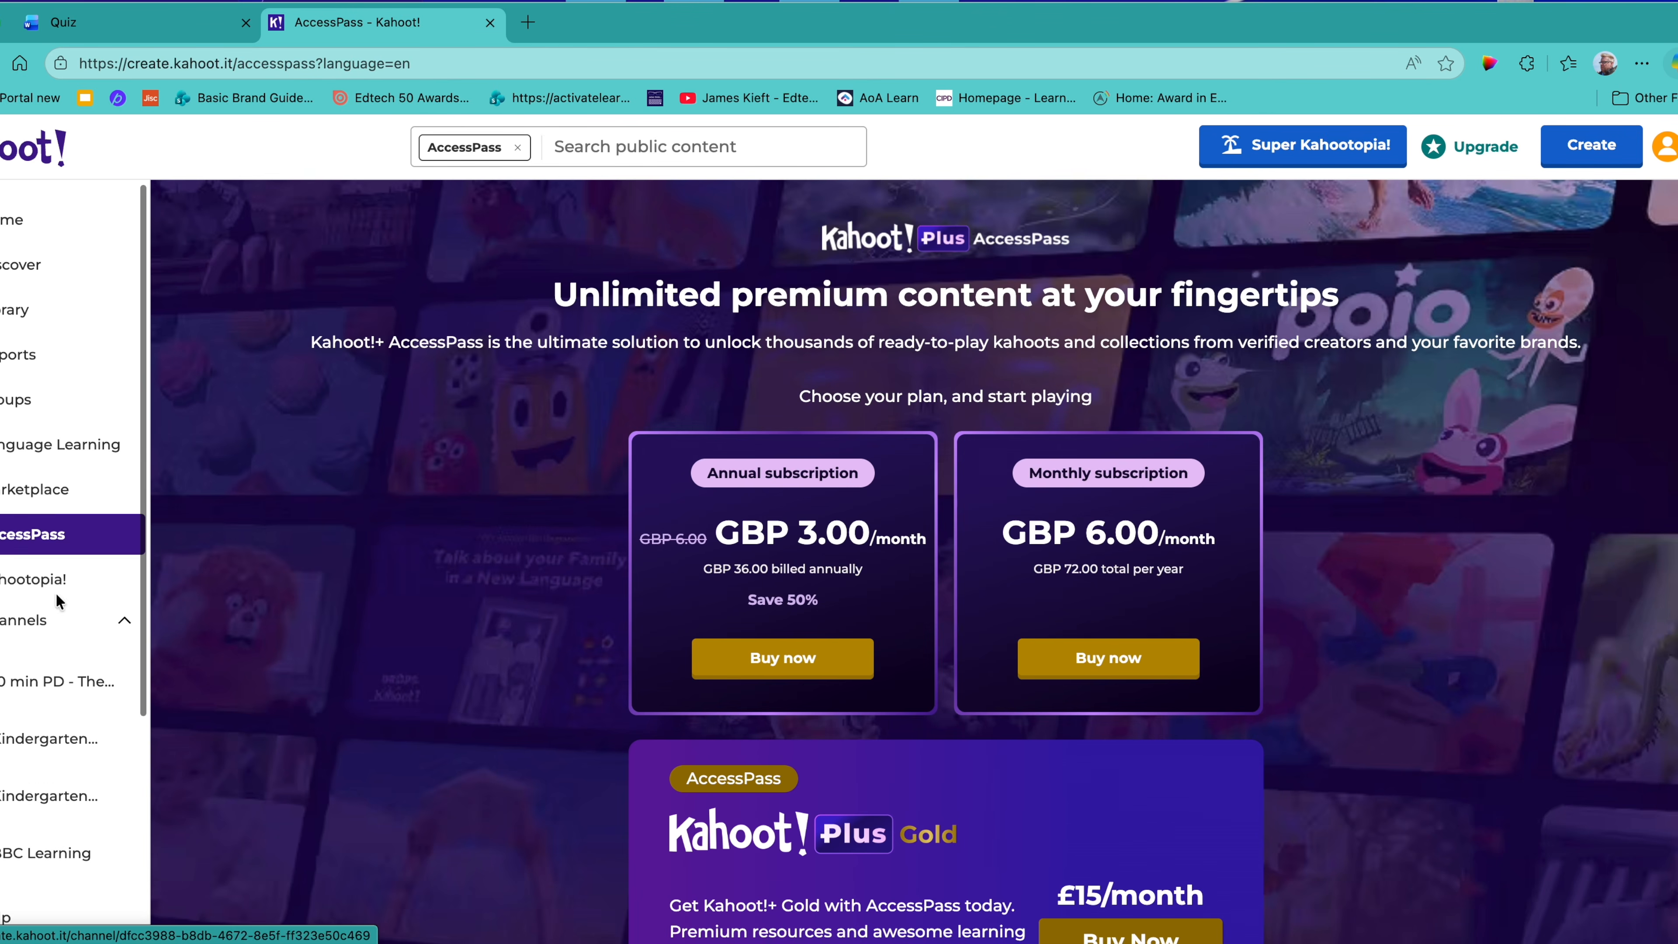
- Return to the home page, start a new kahoot, review the available creation methods, and dismiss them
click(40, 208)
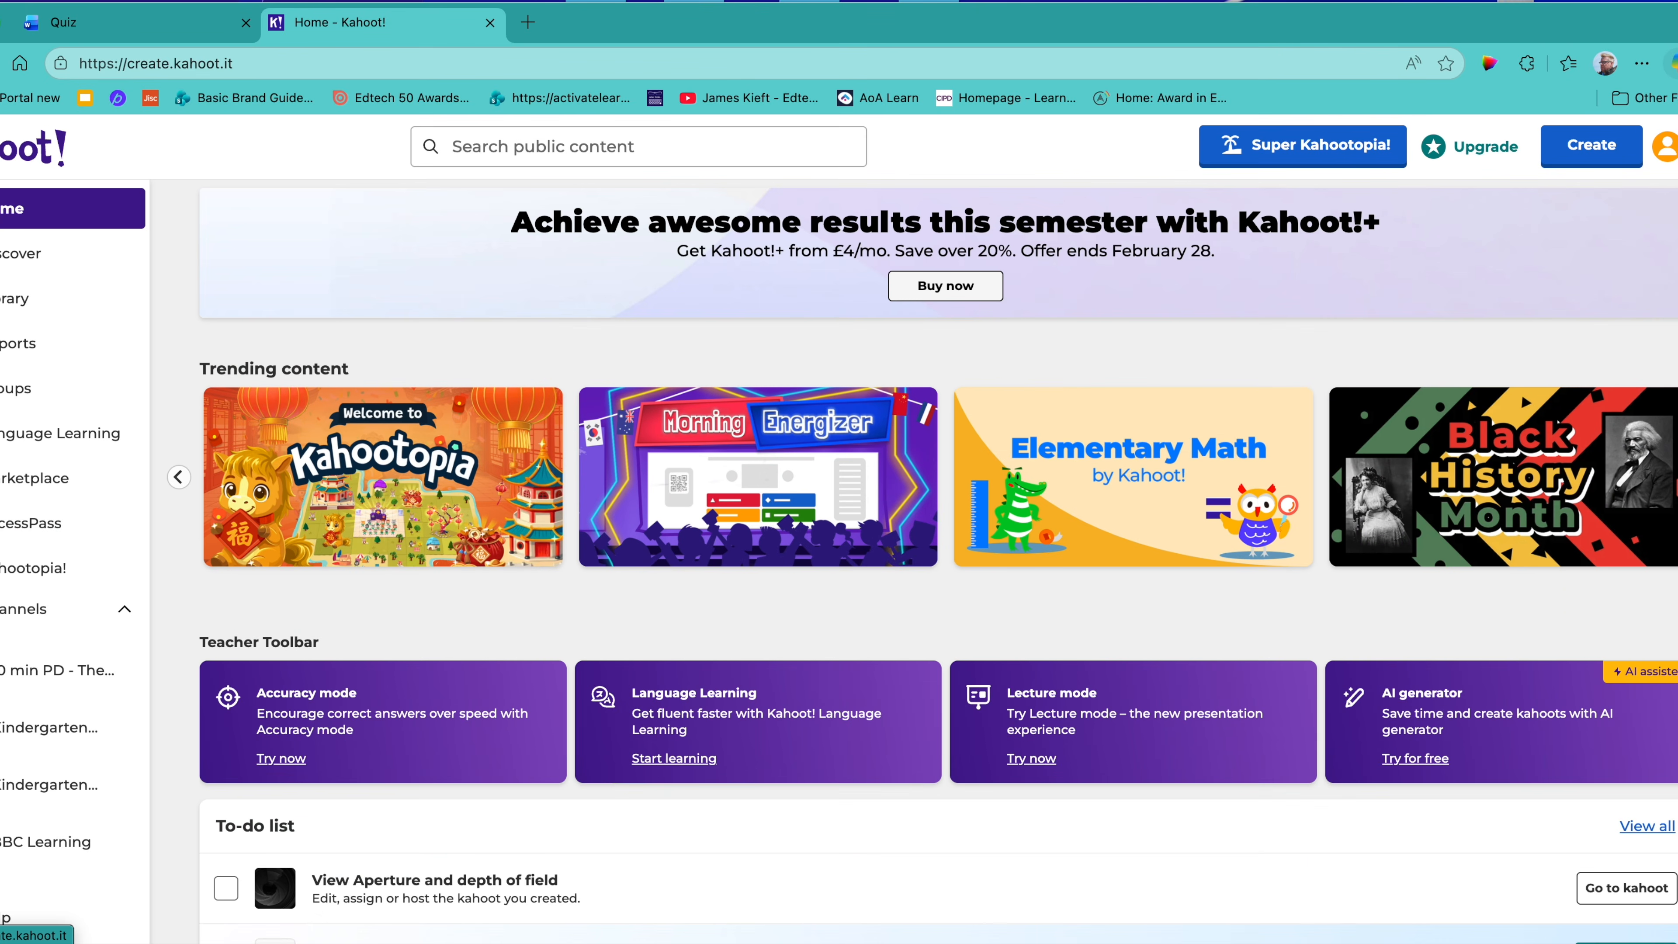
click(1588, 156)
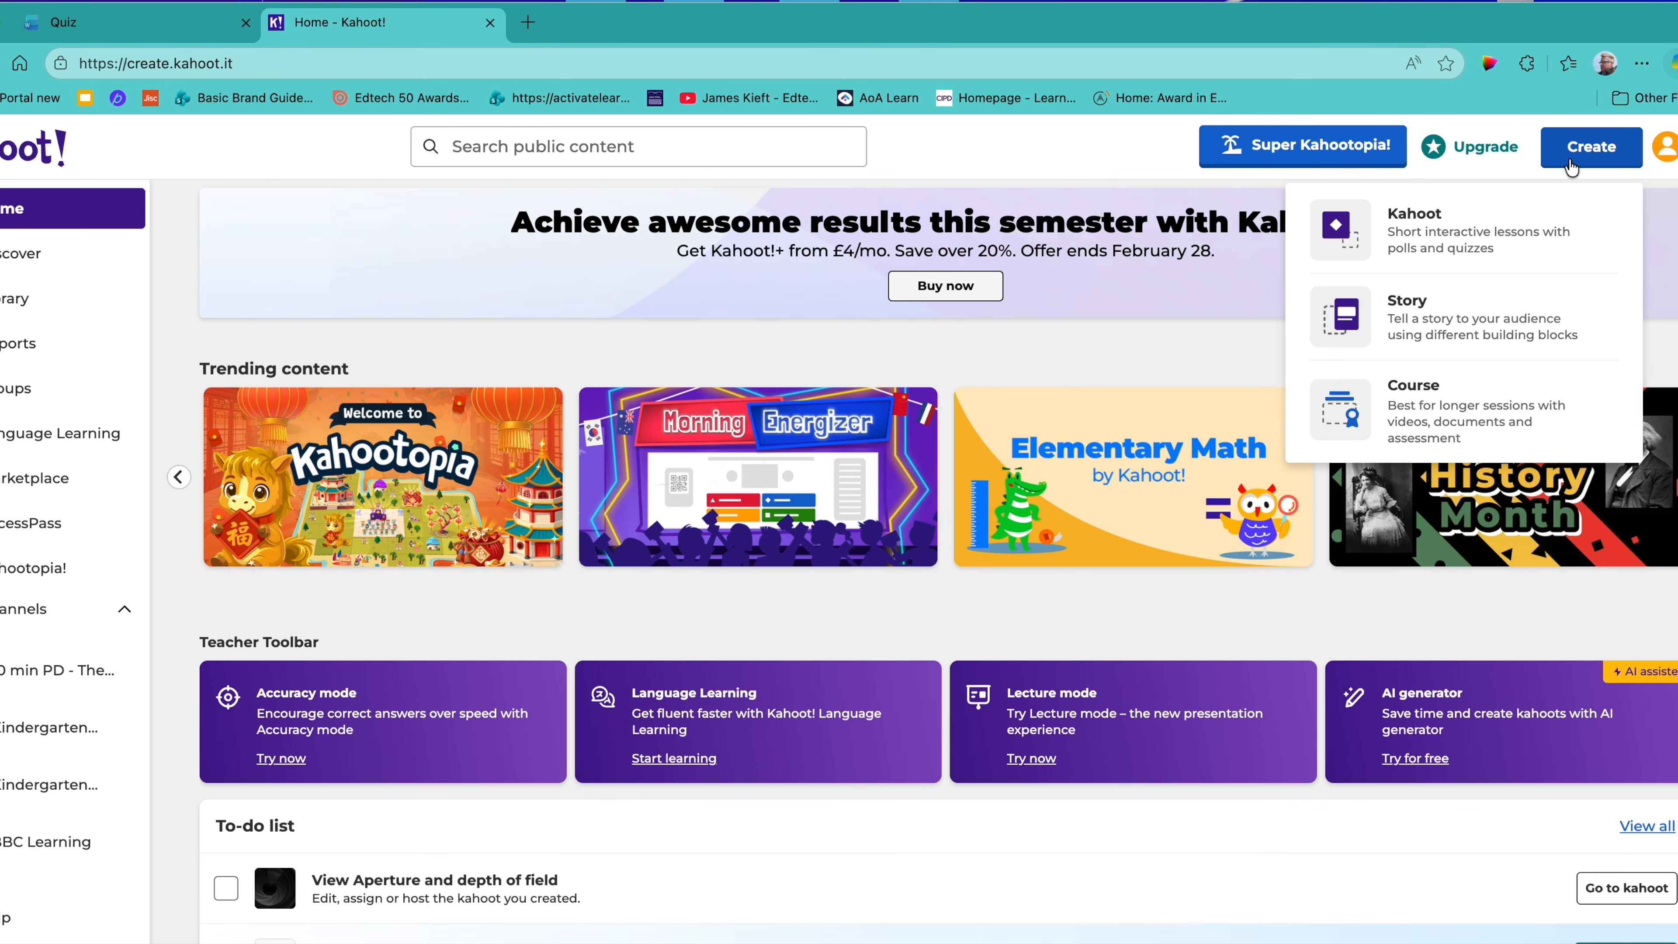
click(1465, 246)
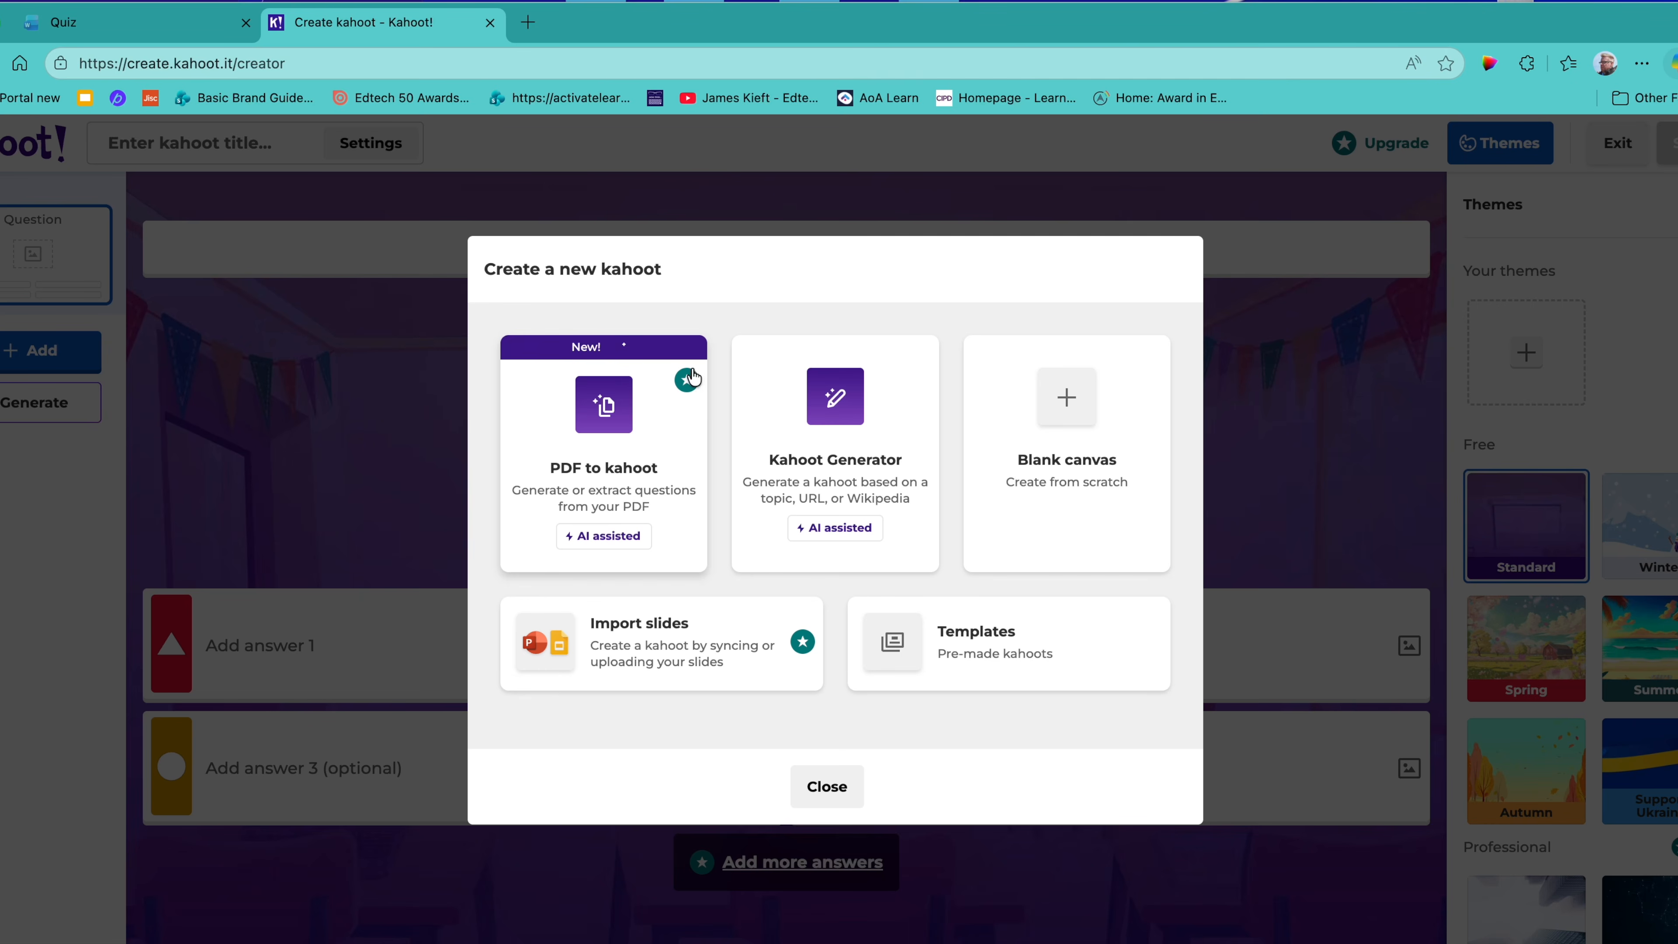
mouse_move(688, 394)
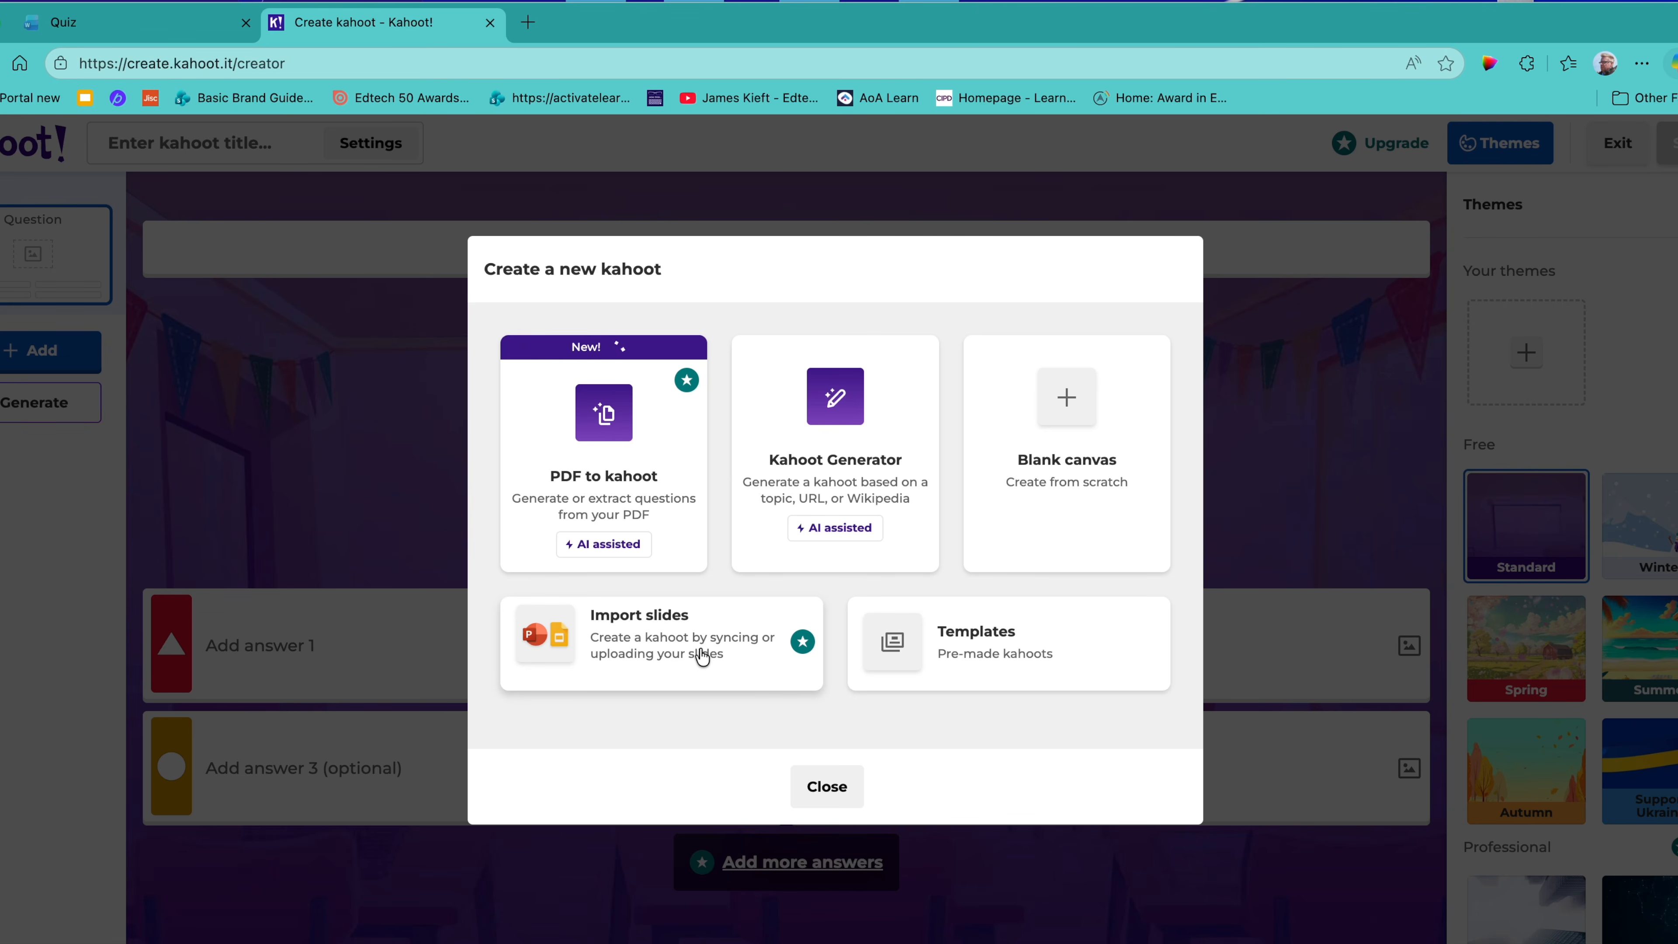
mouse_move(802, 651)
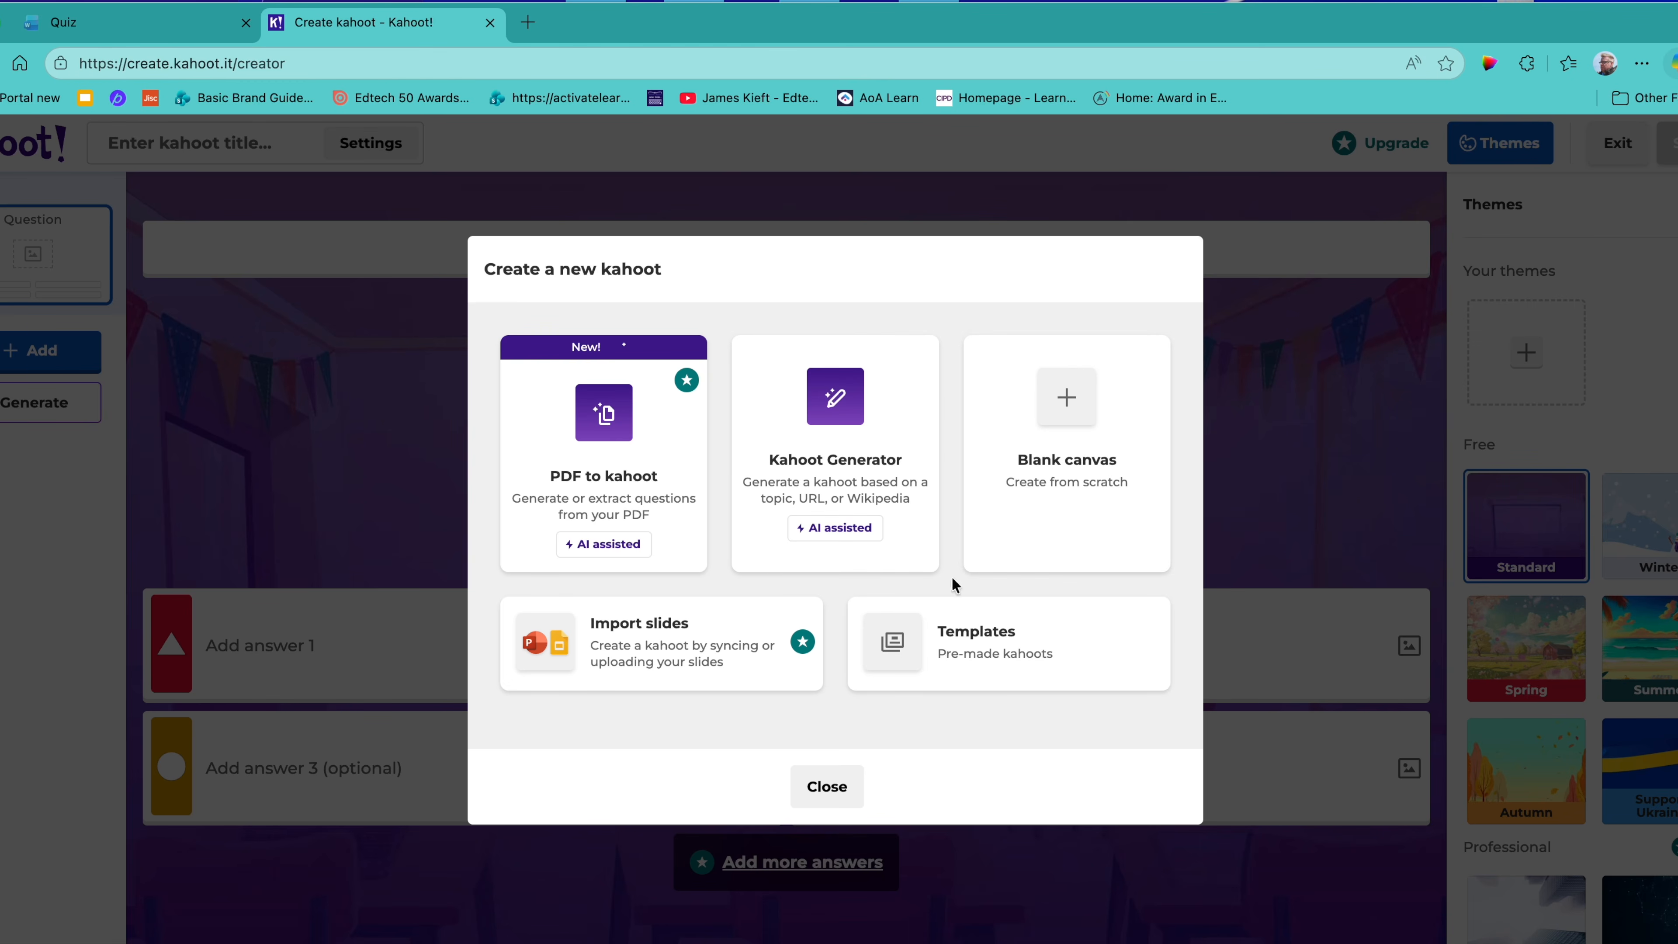
click(825, 787)
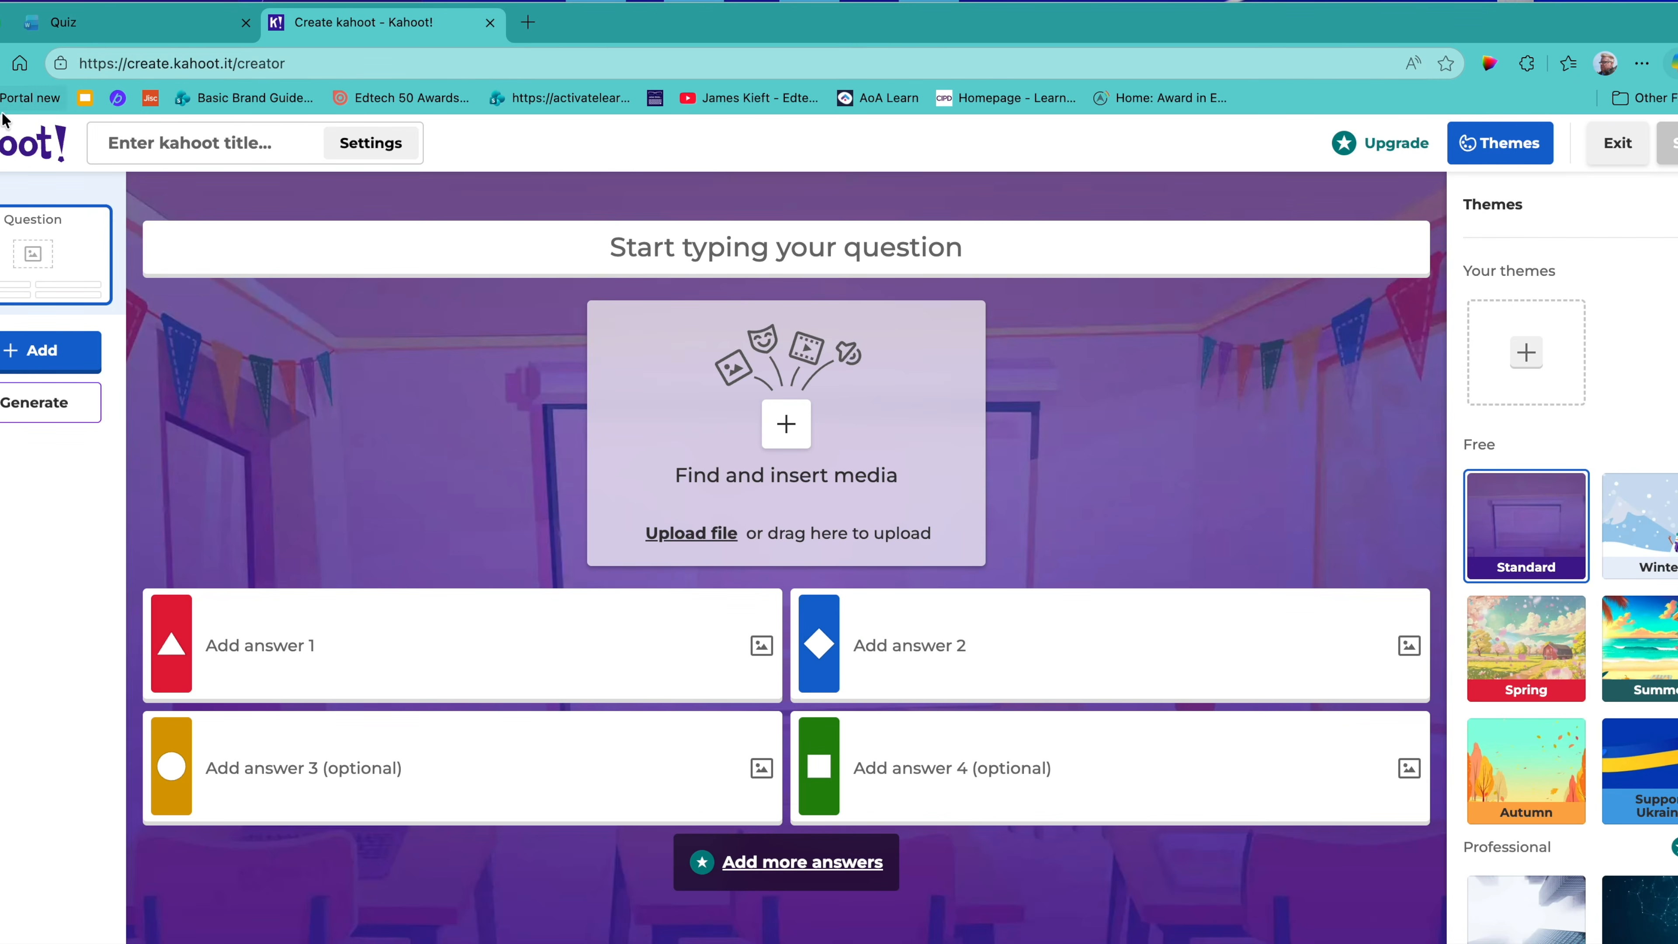
- Open the "Aperture and depth of field" kahoot from the library for editing and select its first question
click(10, 151)
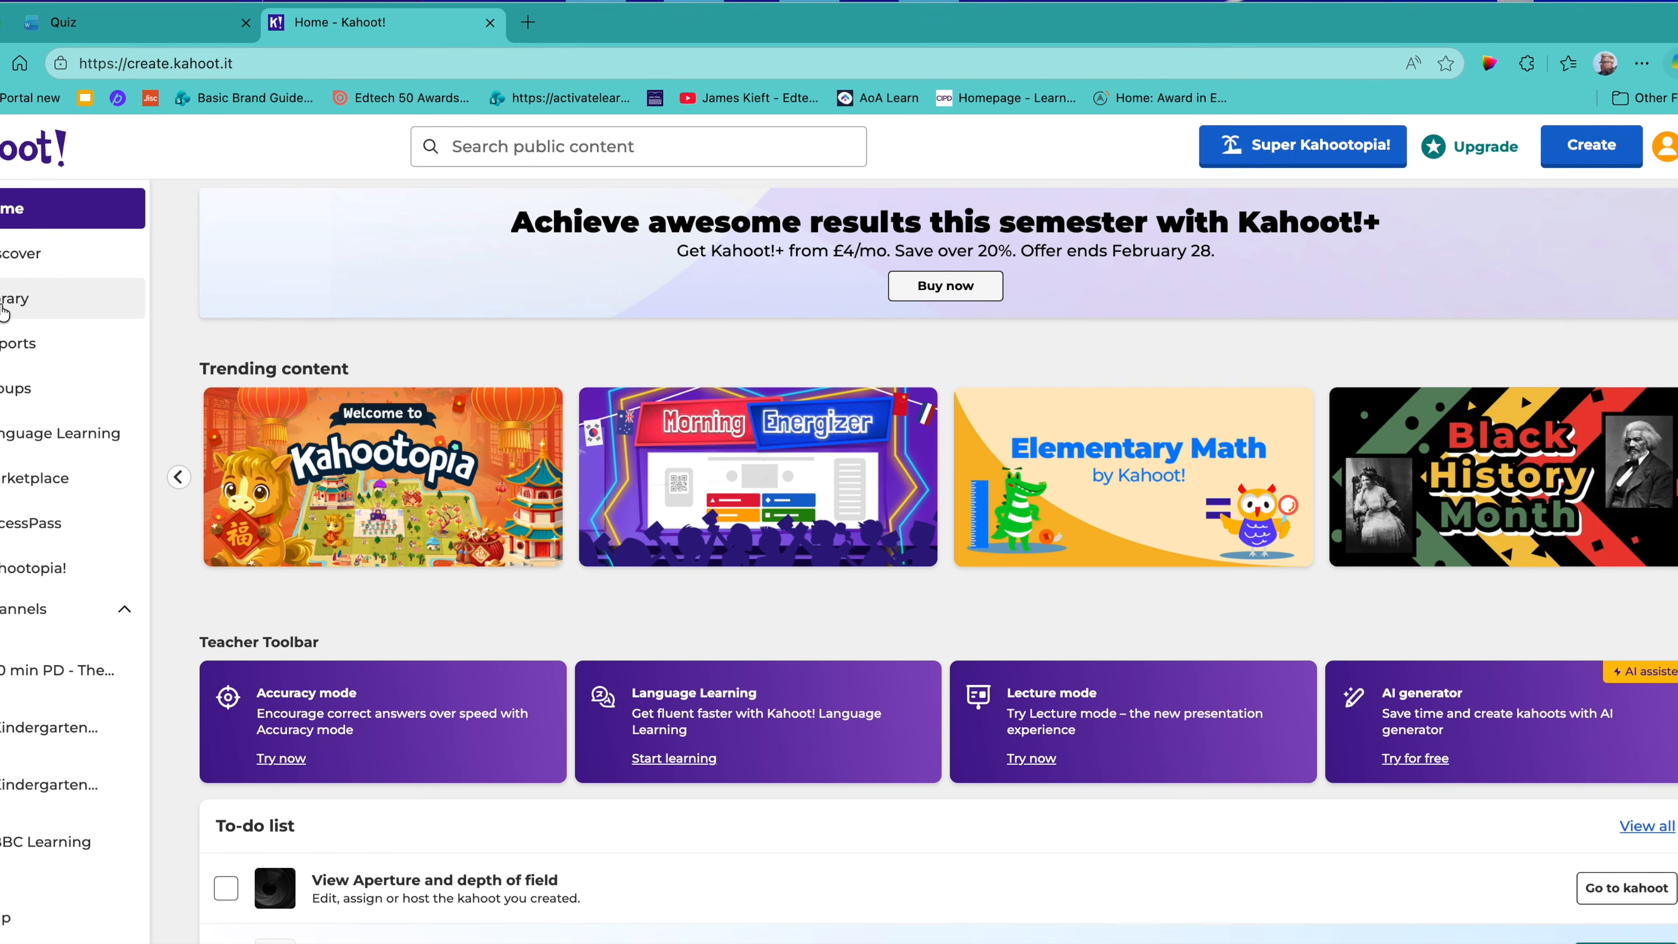
click(4, 311)
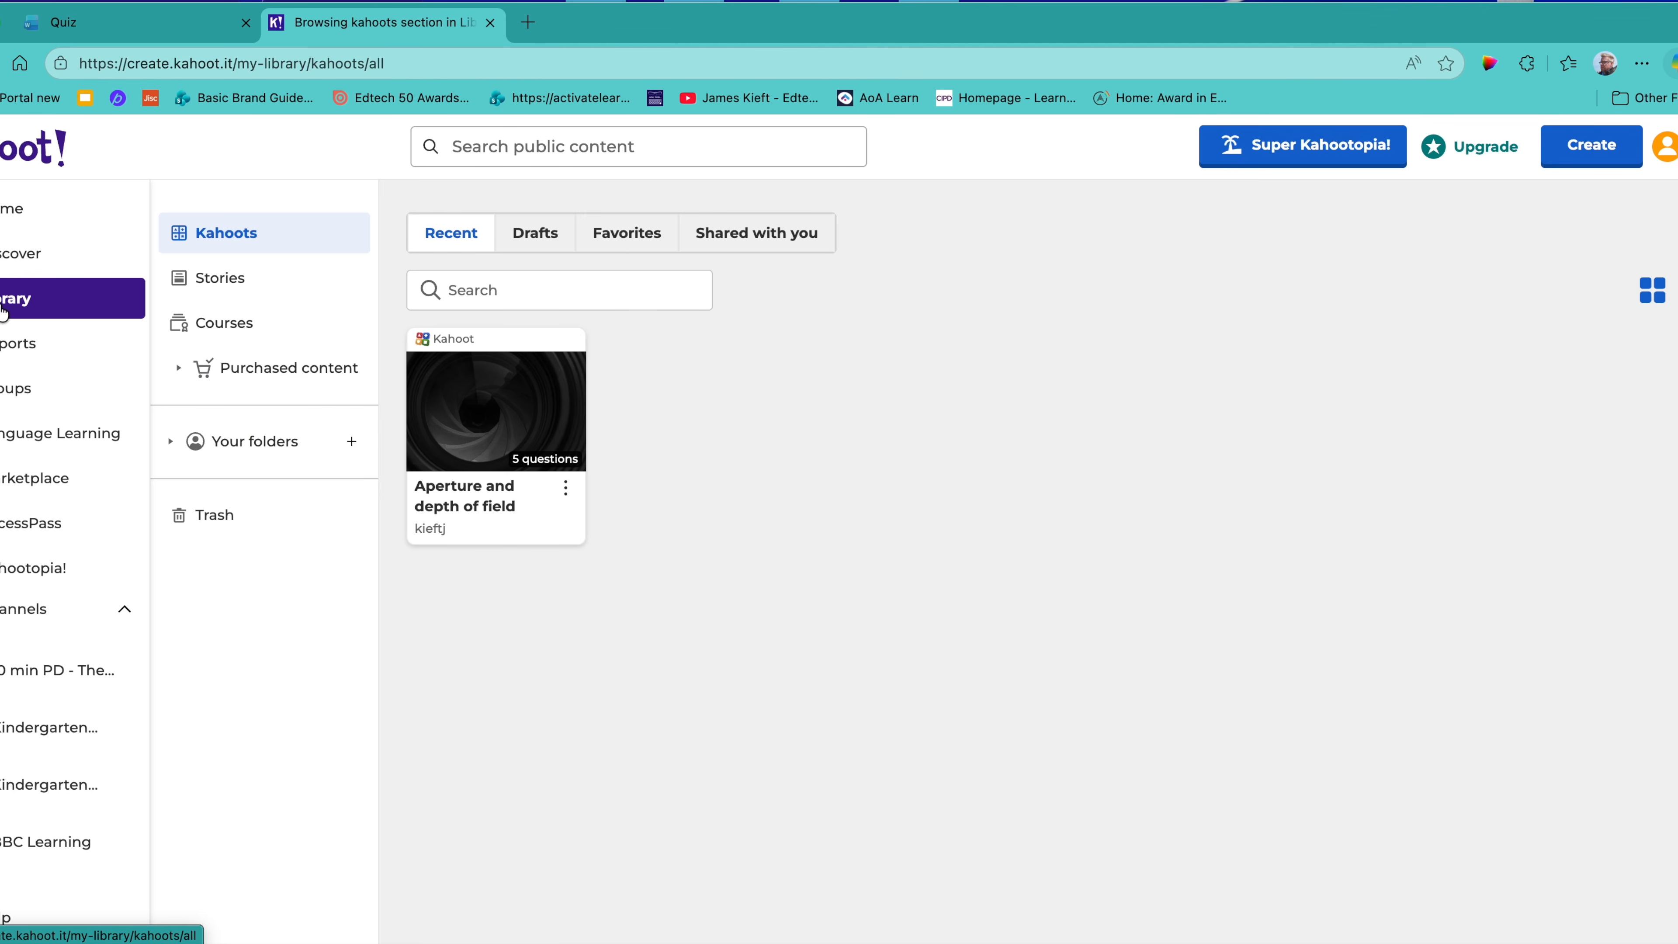
mouse_move(483, 499)
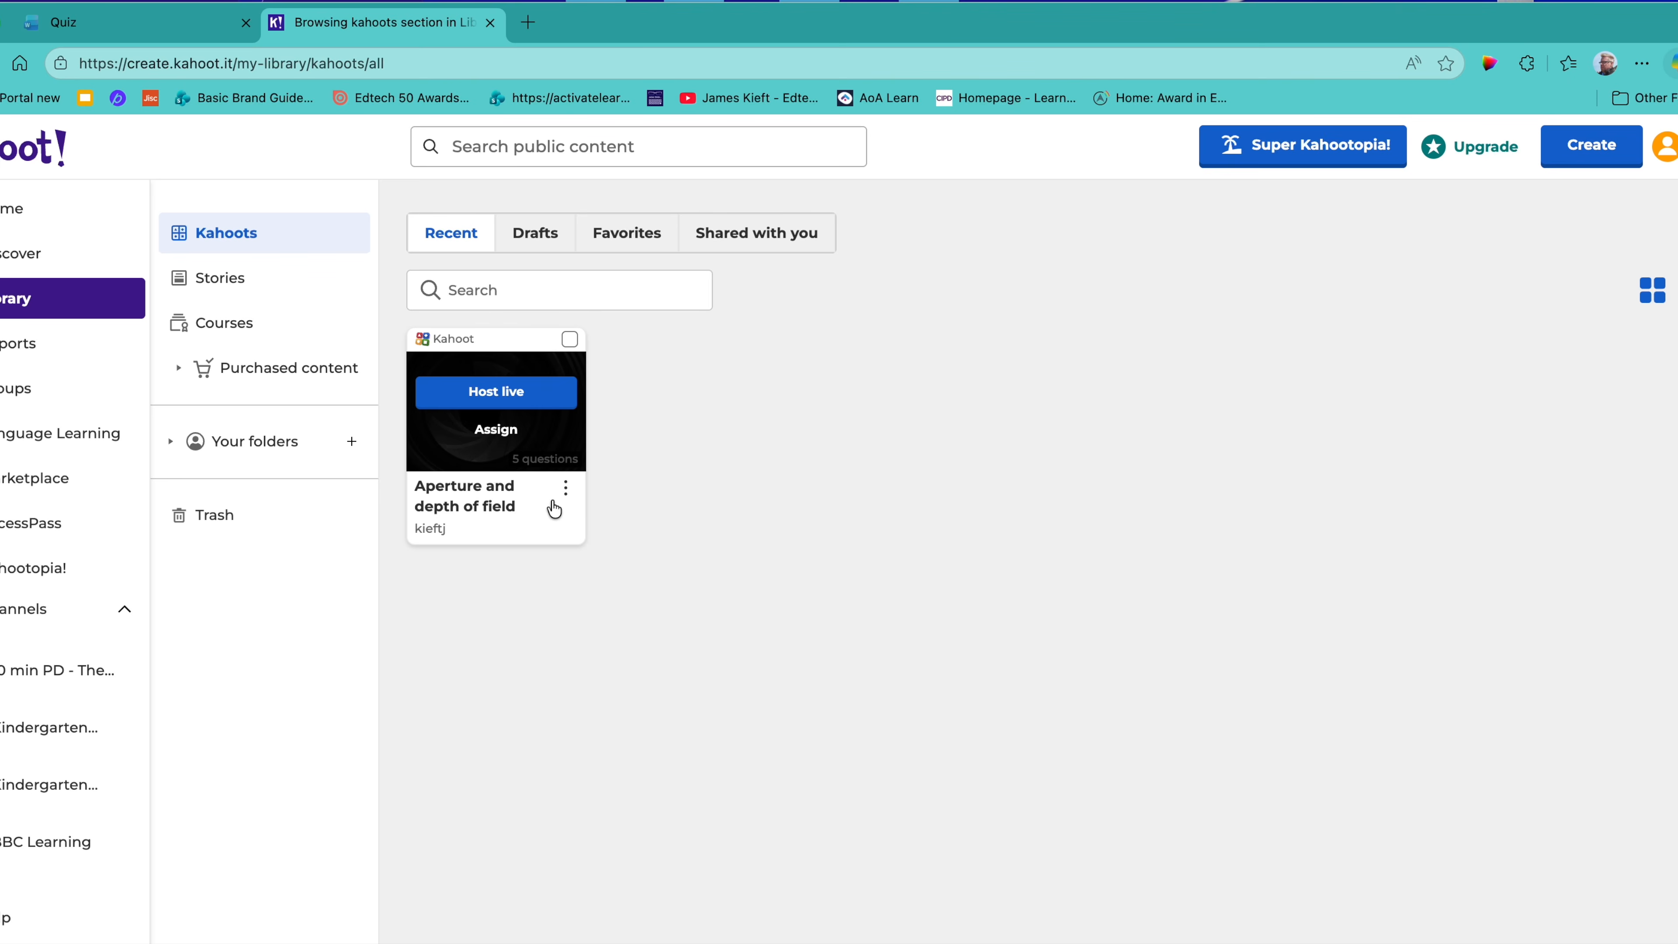
click(566, 493)
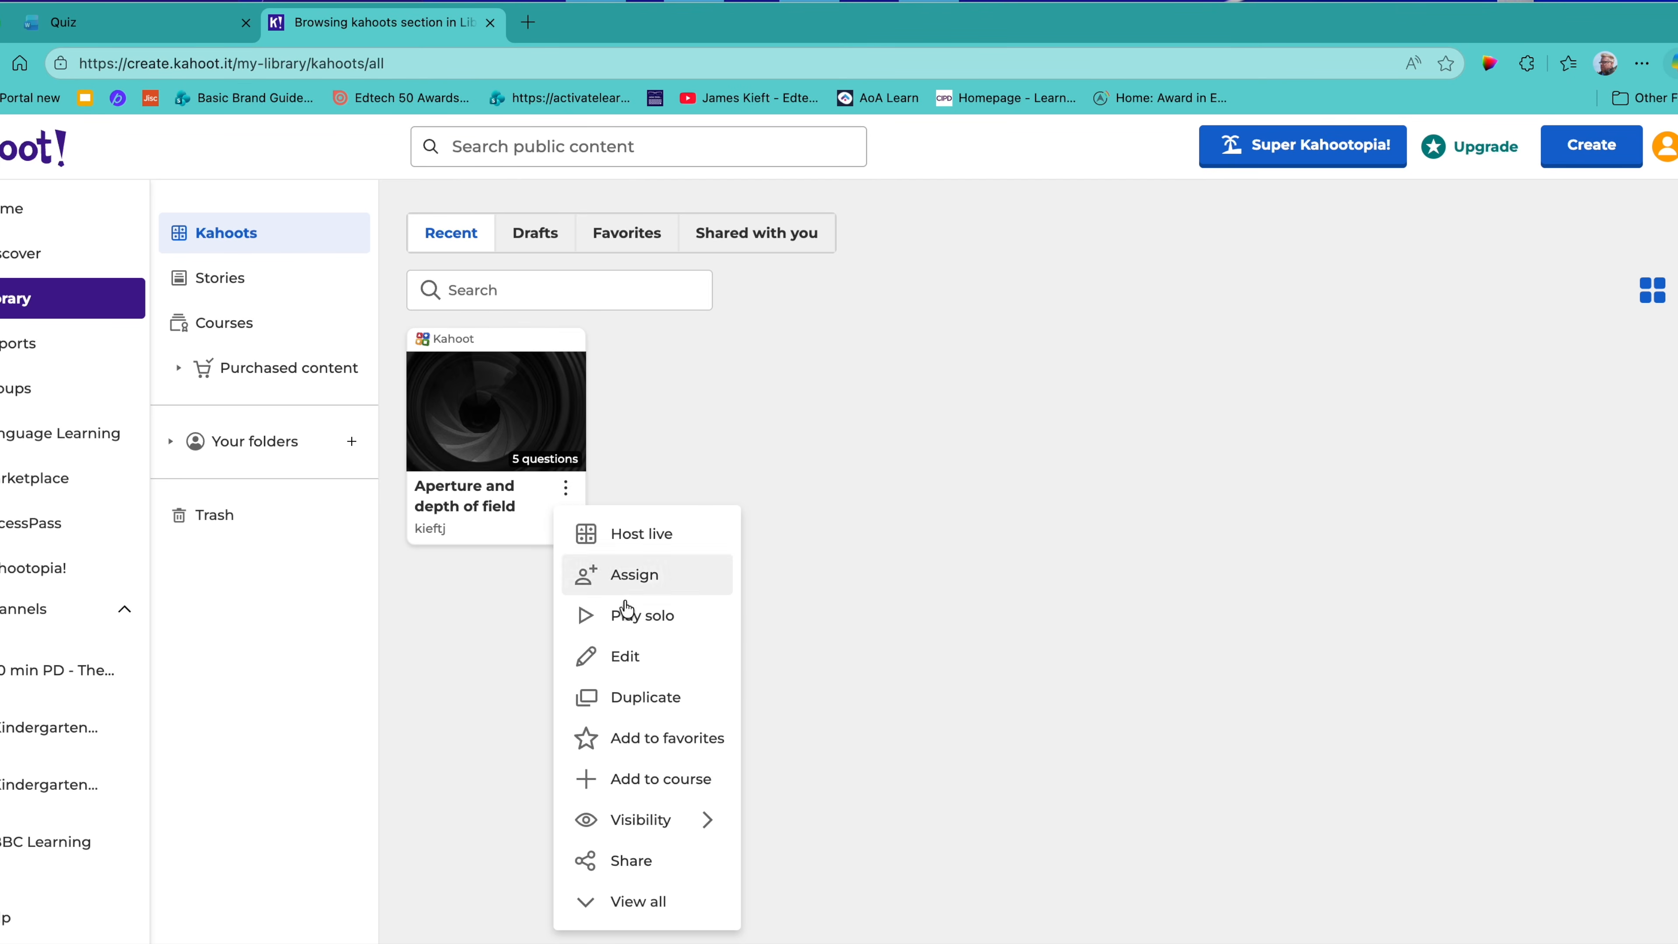
click(628, 657)
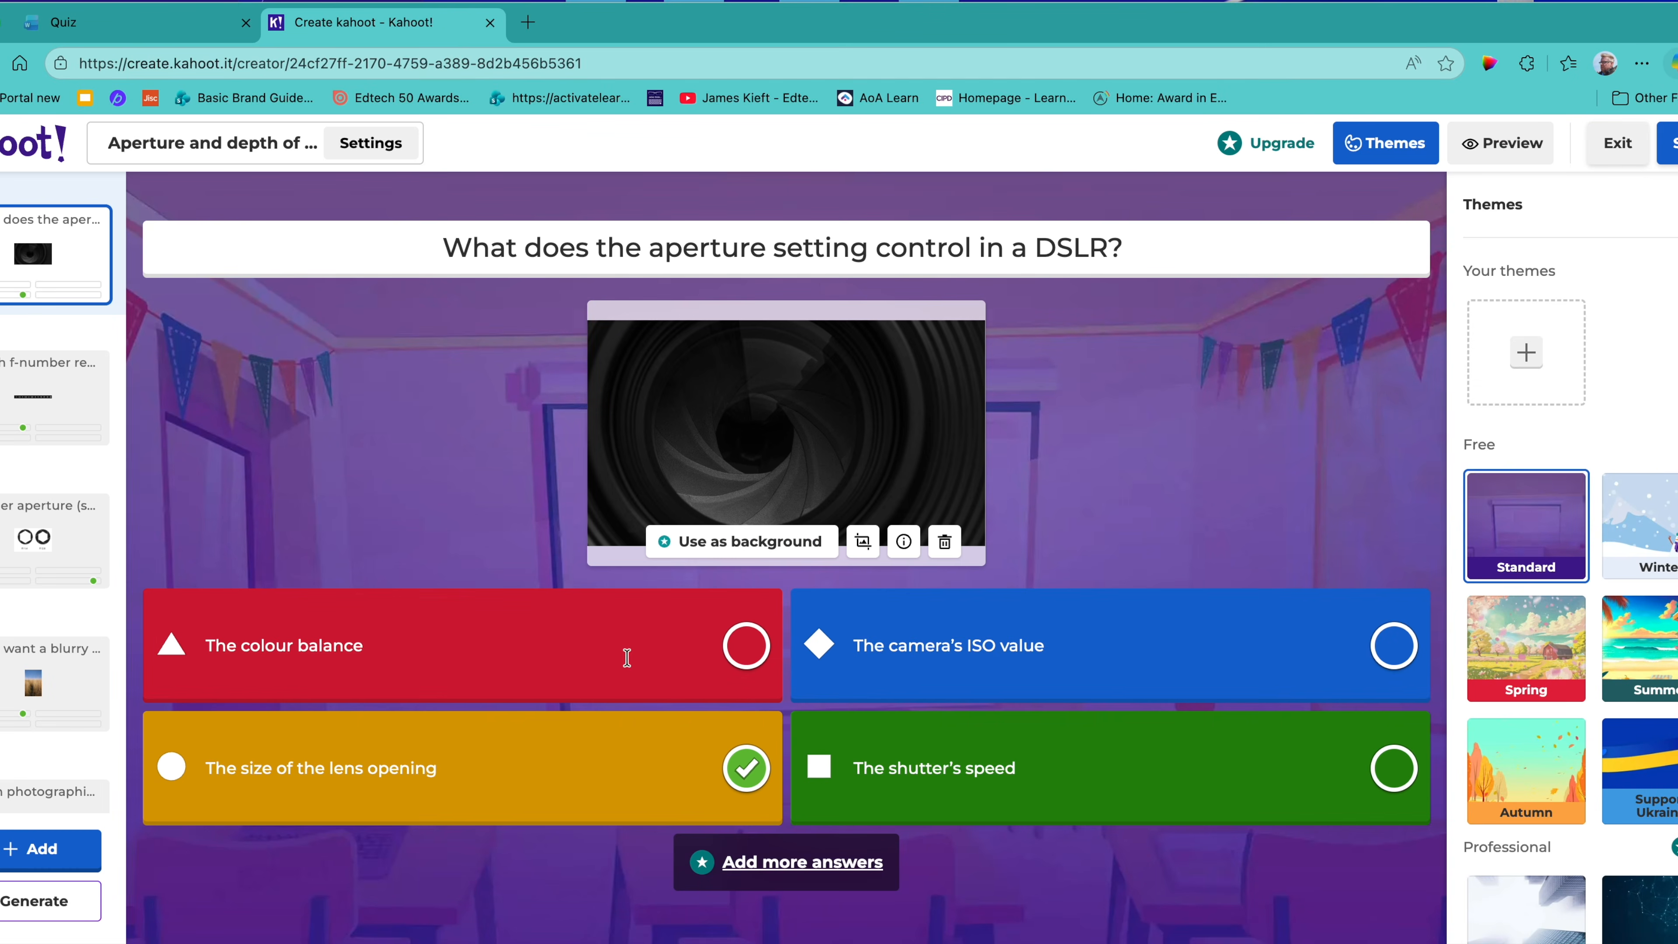
click(54, 267)
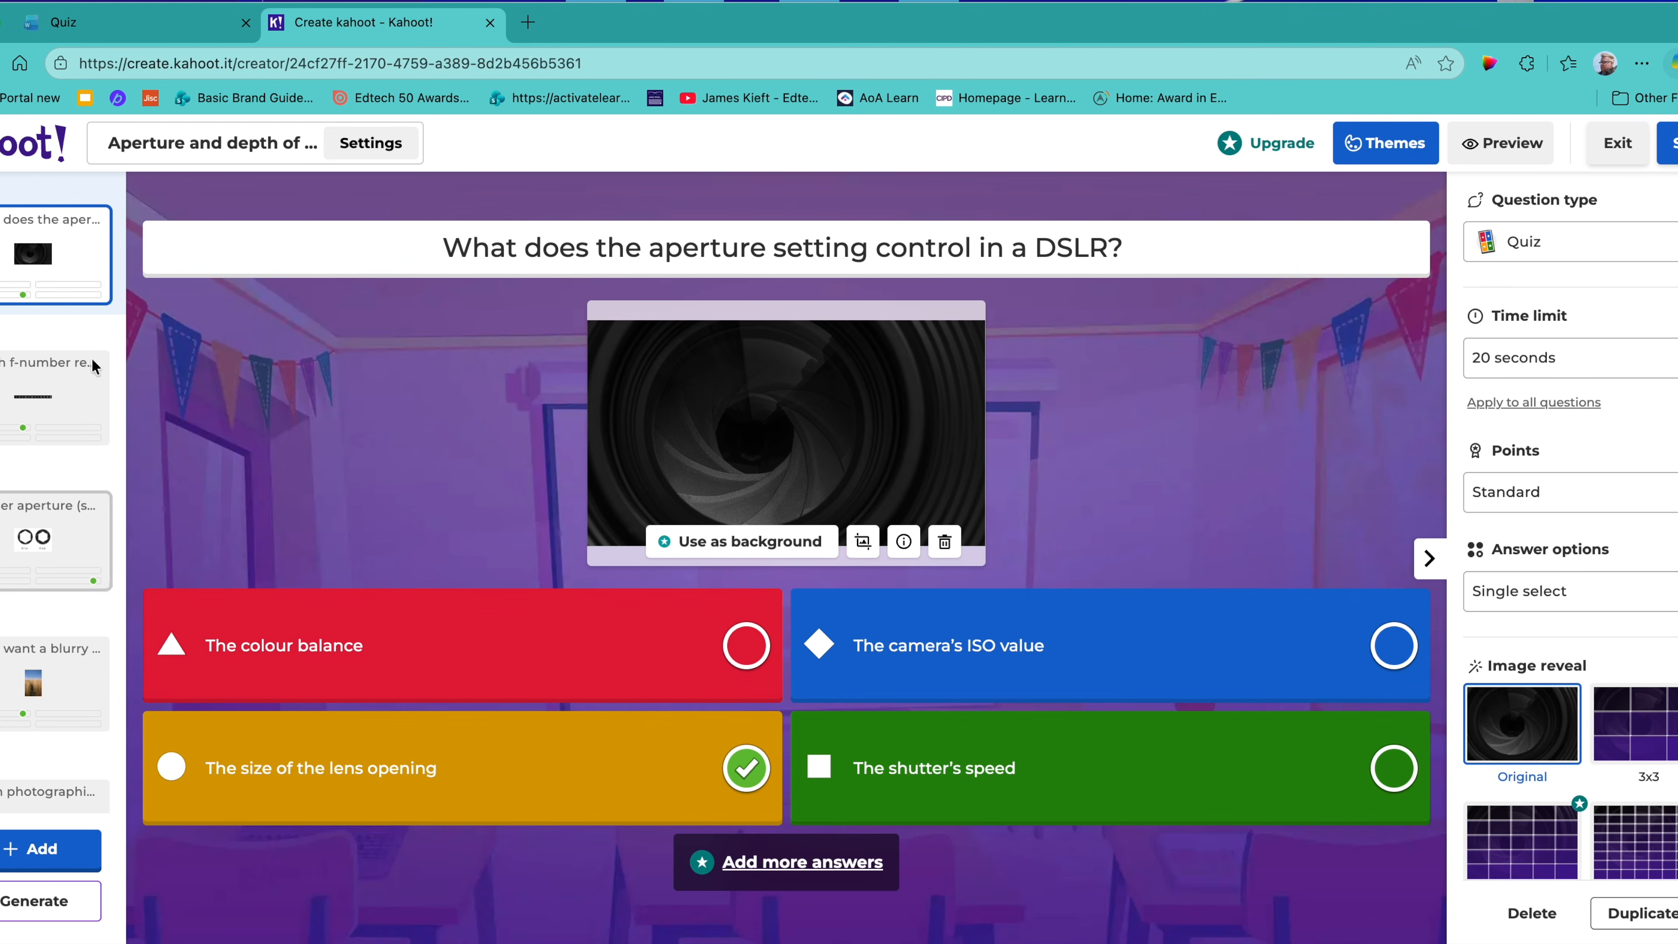
- Look over the available question types and add a new Quiz question to the kahoot
click(44, 859)
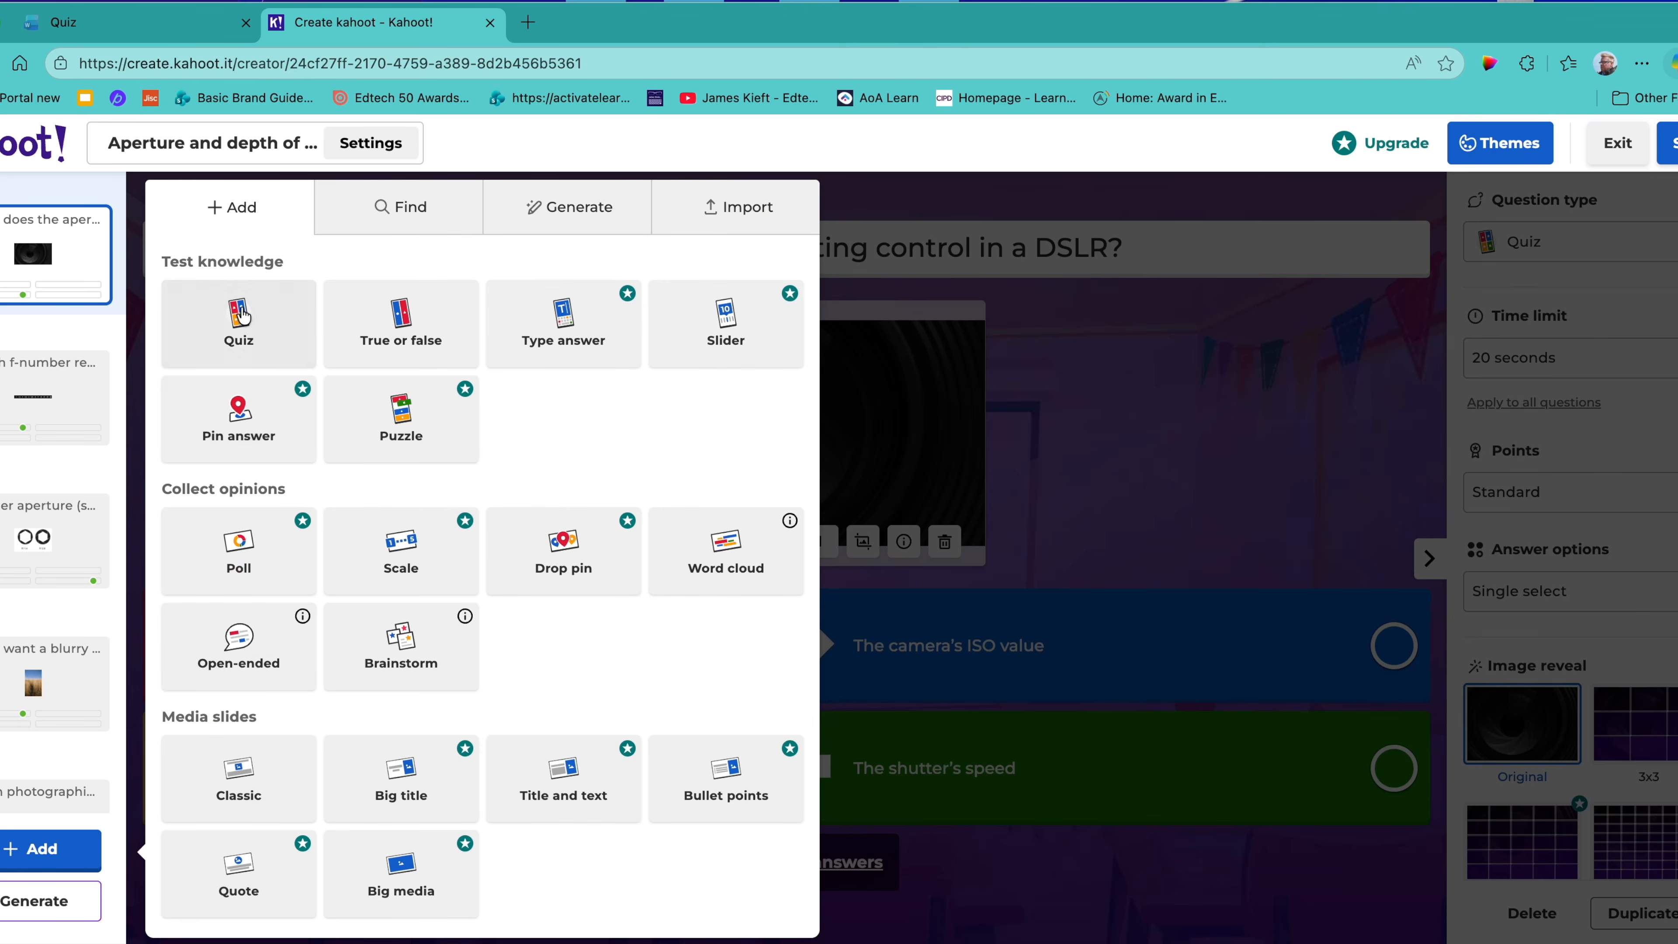
mouse_move(225, 329)
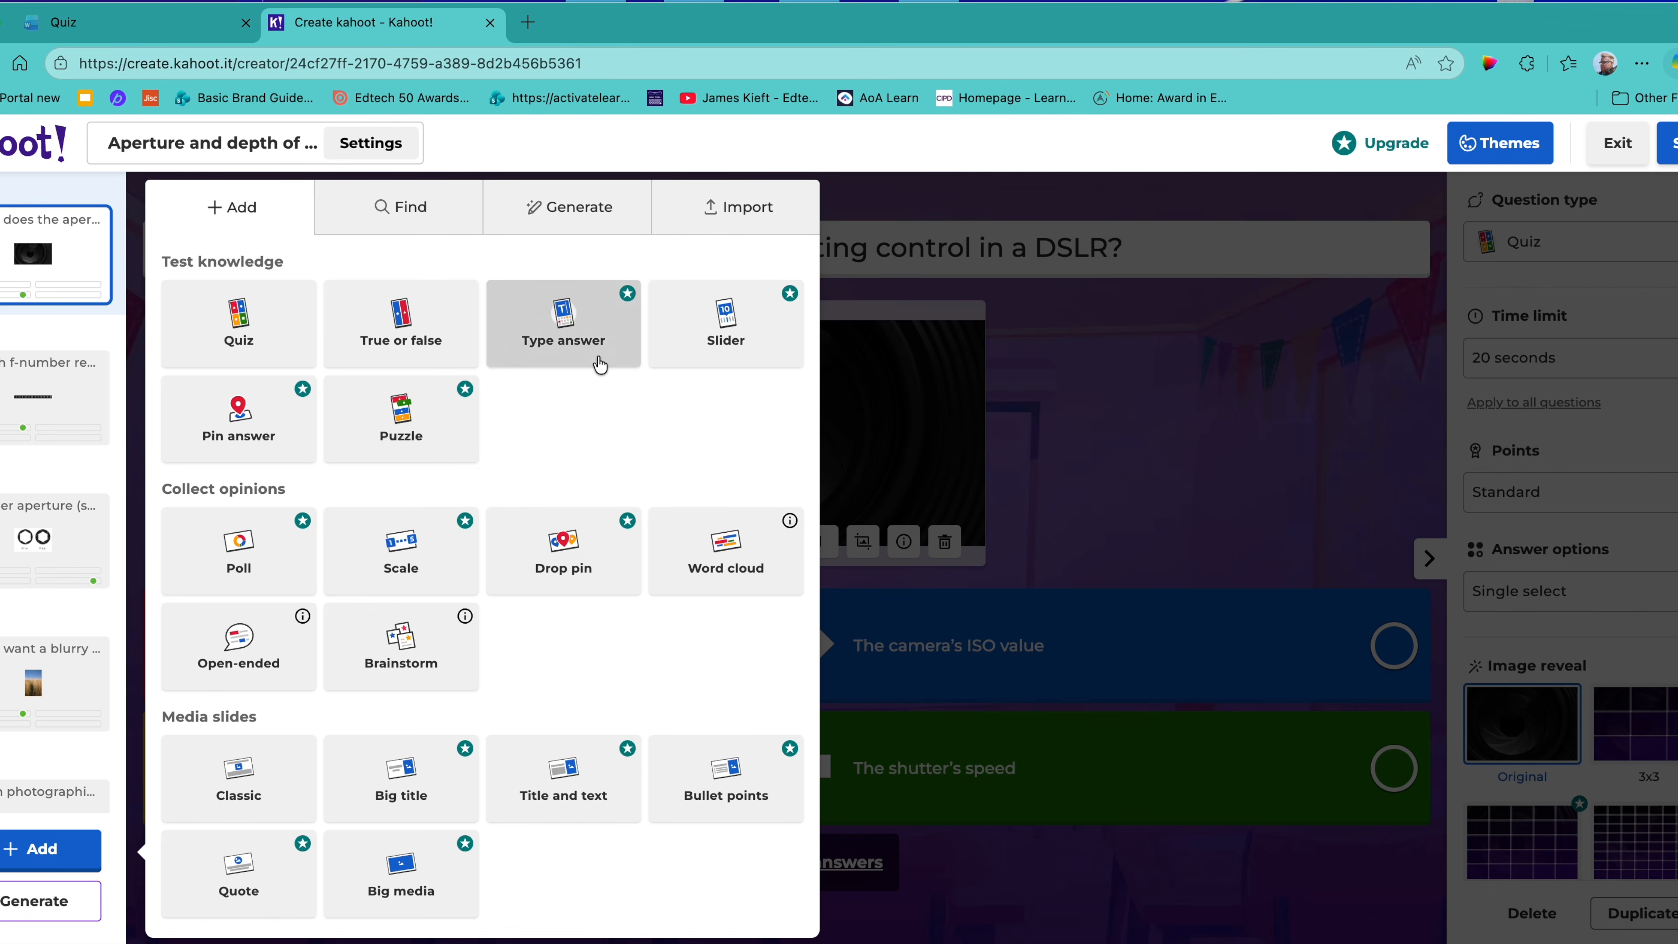
mouse_move(734, 364)
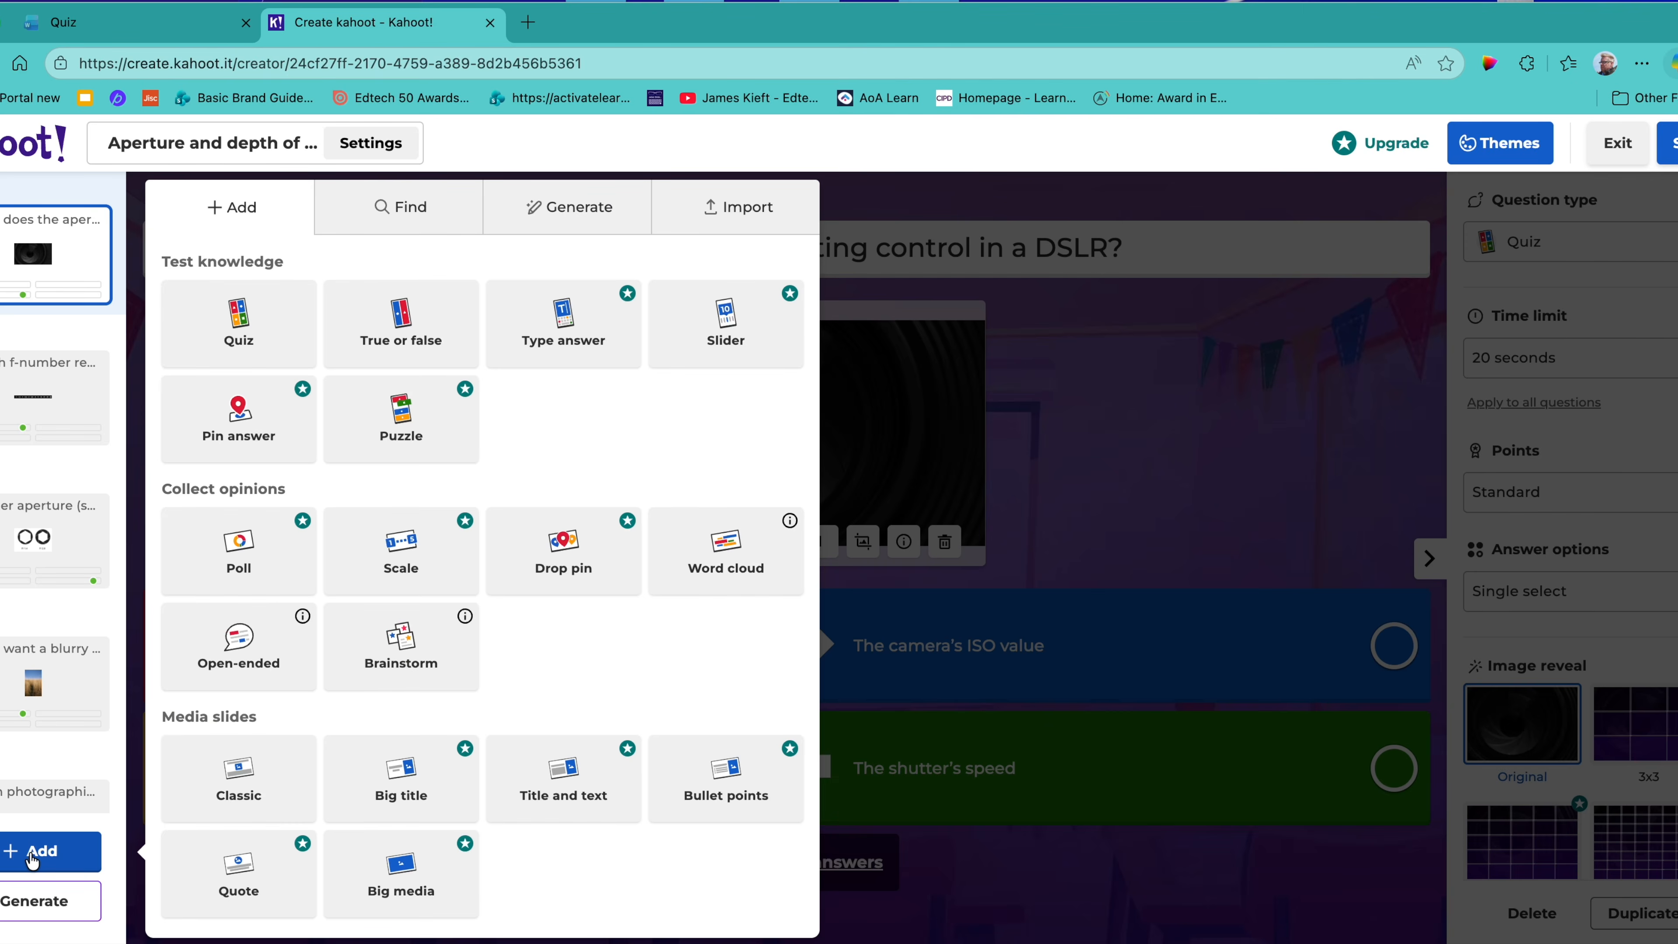
click(232, 315)
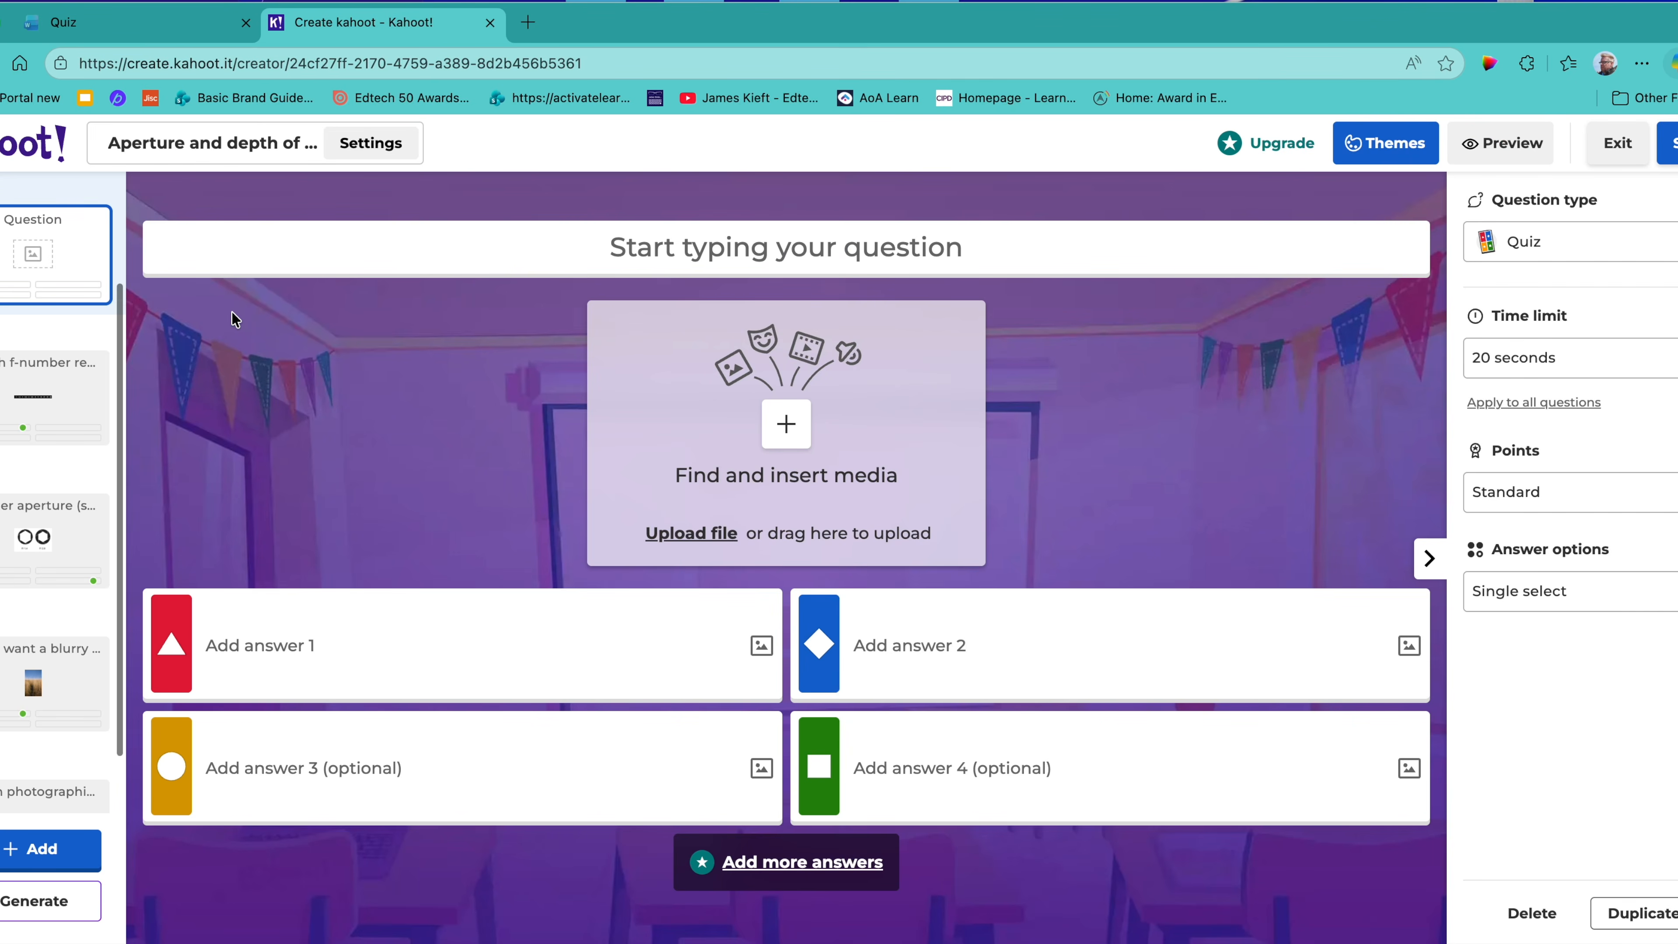
- Copy question 6, "How does the distance between the camera and subject affect depth of field?", from the Word Quiz document into the new question's title
click(121, 33)
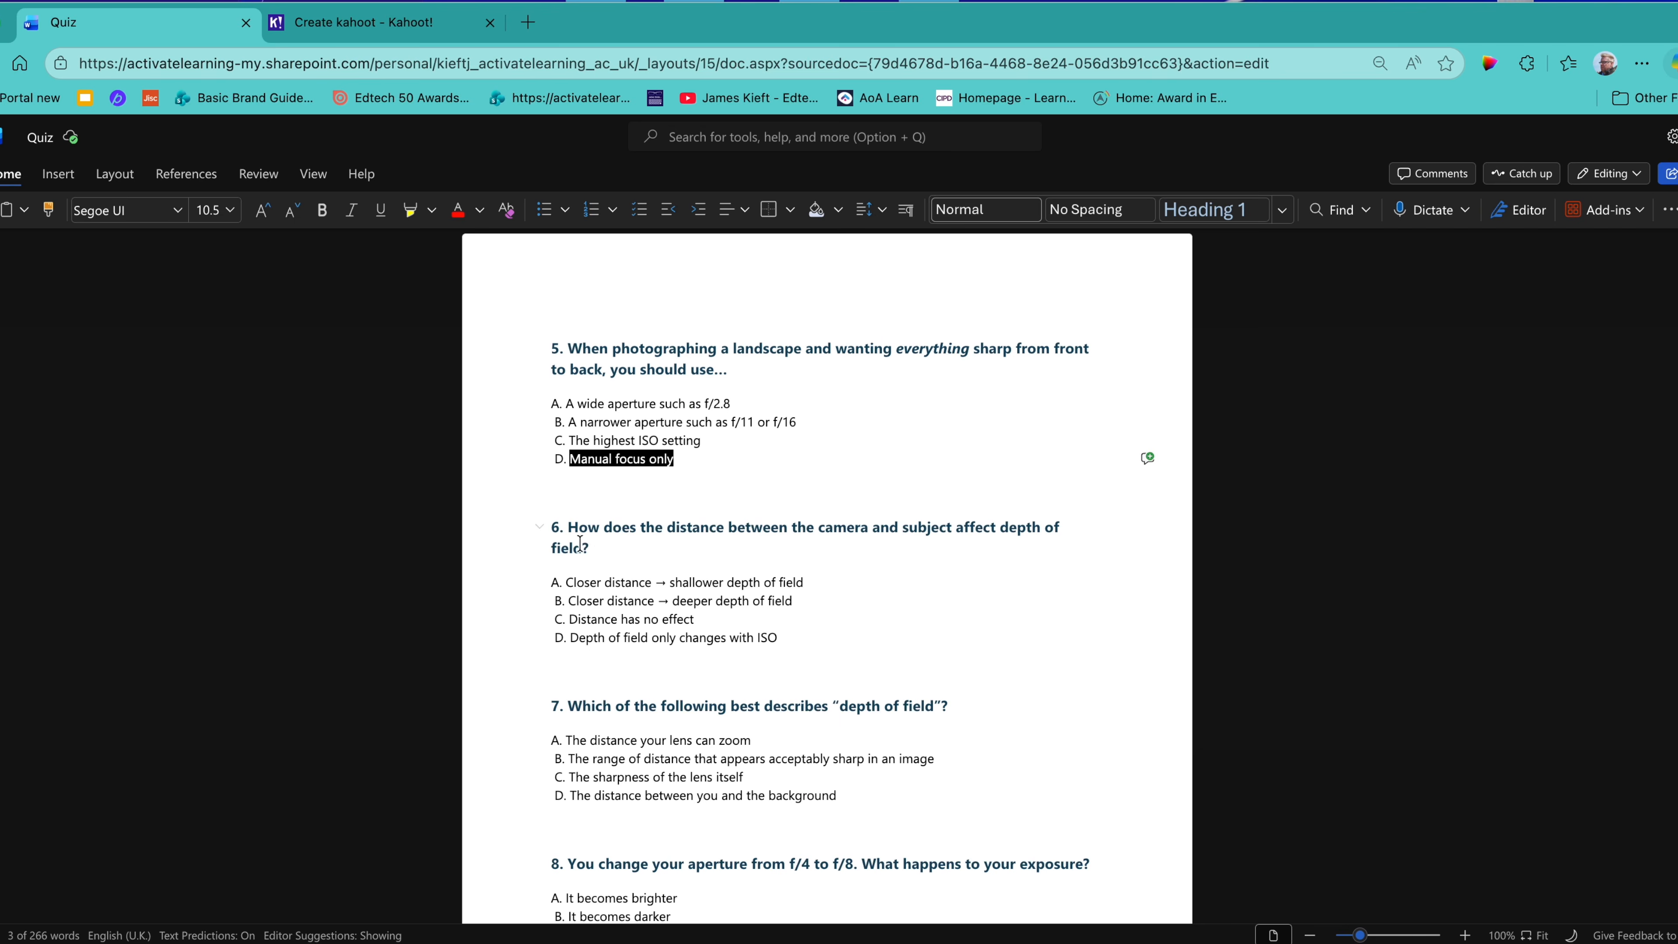
drag(566, 524, 600, 543)
key(ctrl+c)
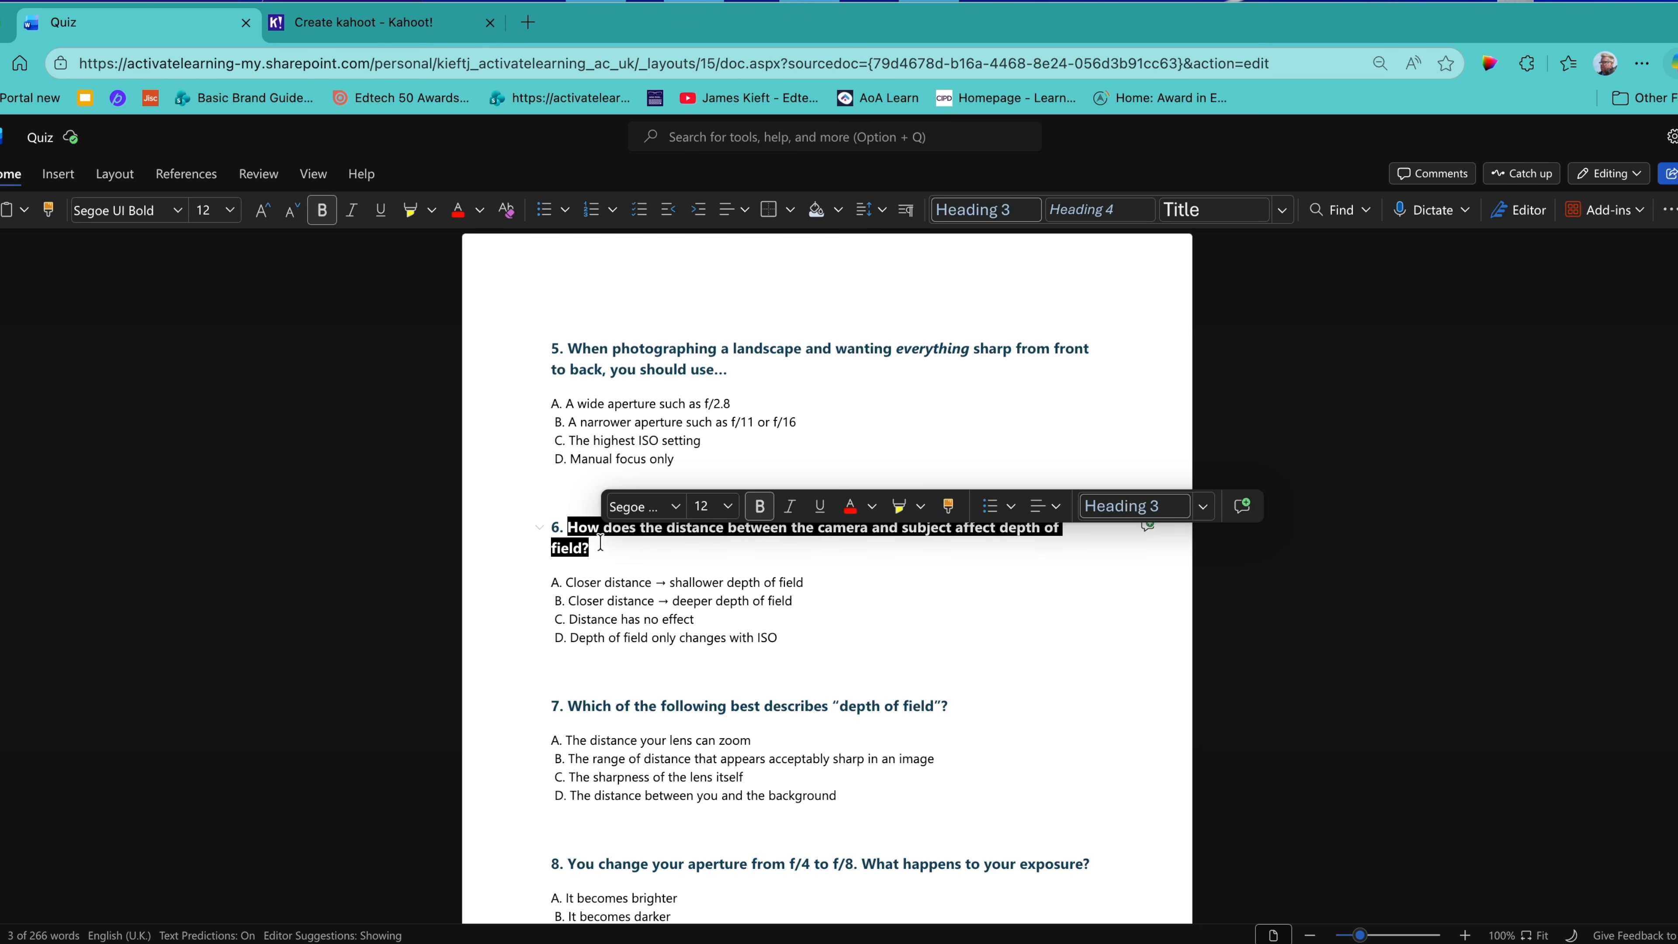
click(355, 26)
click(604, 242)
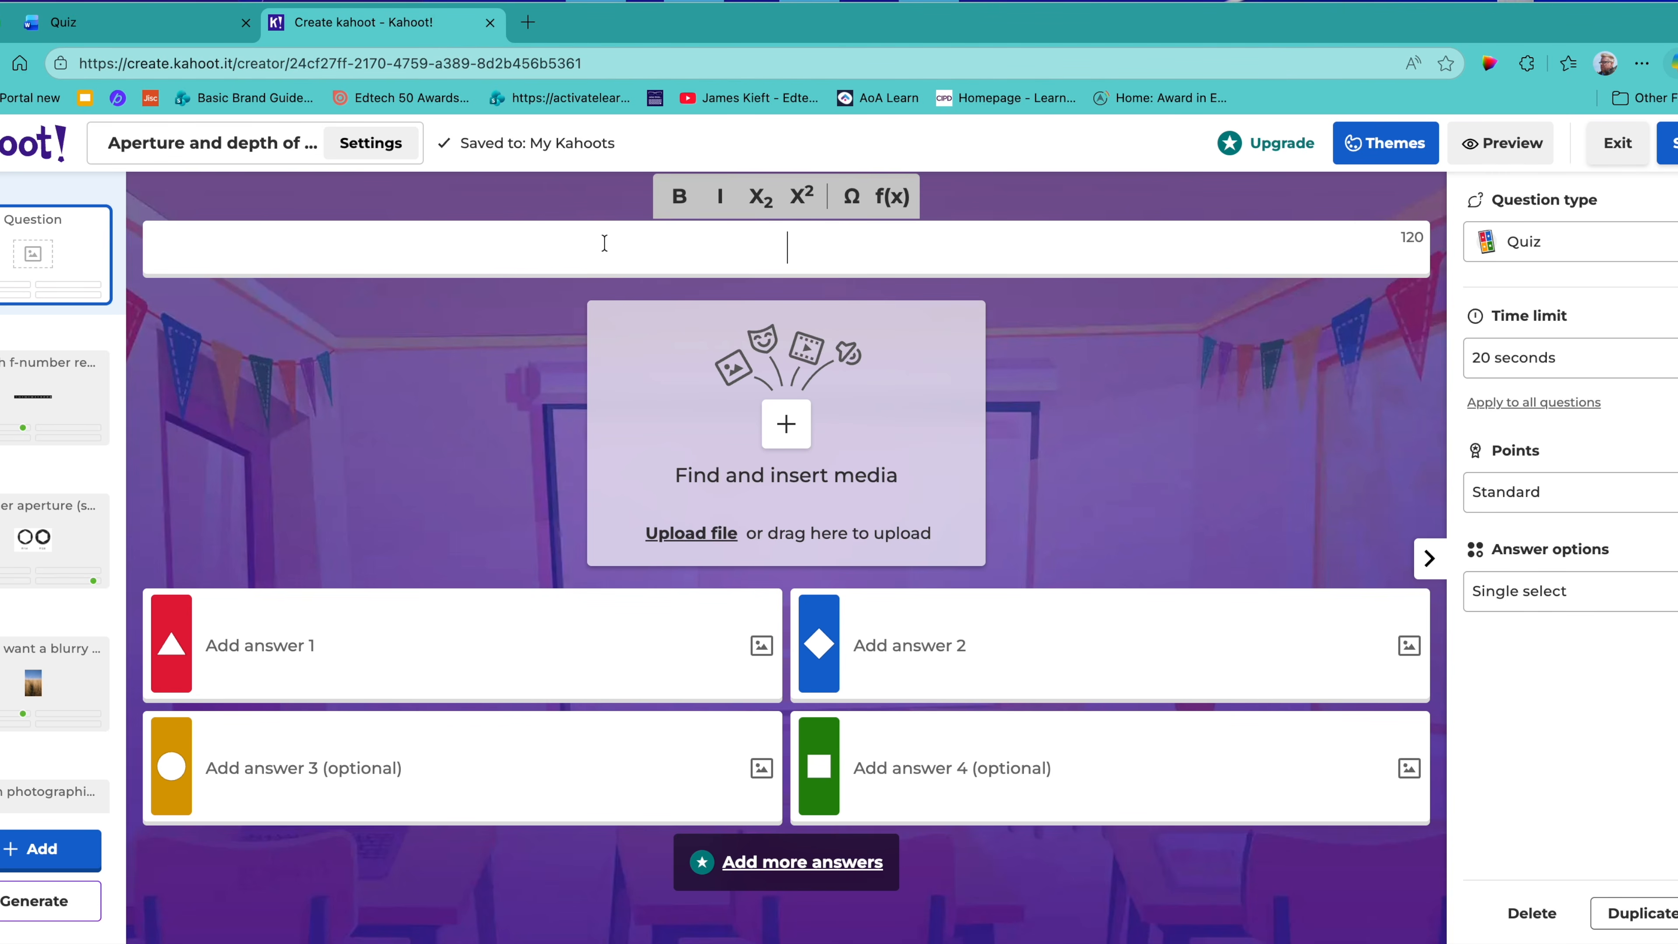
key(ctrl+v)
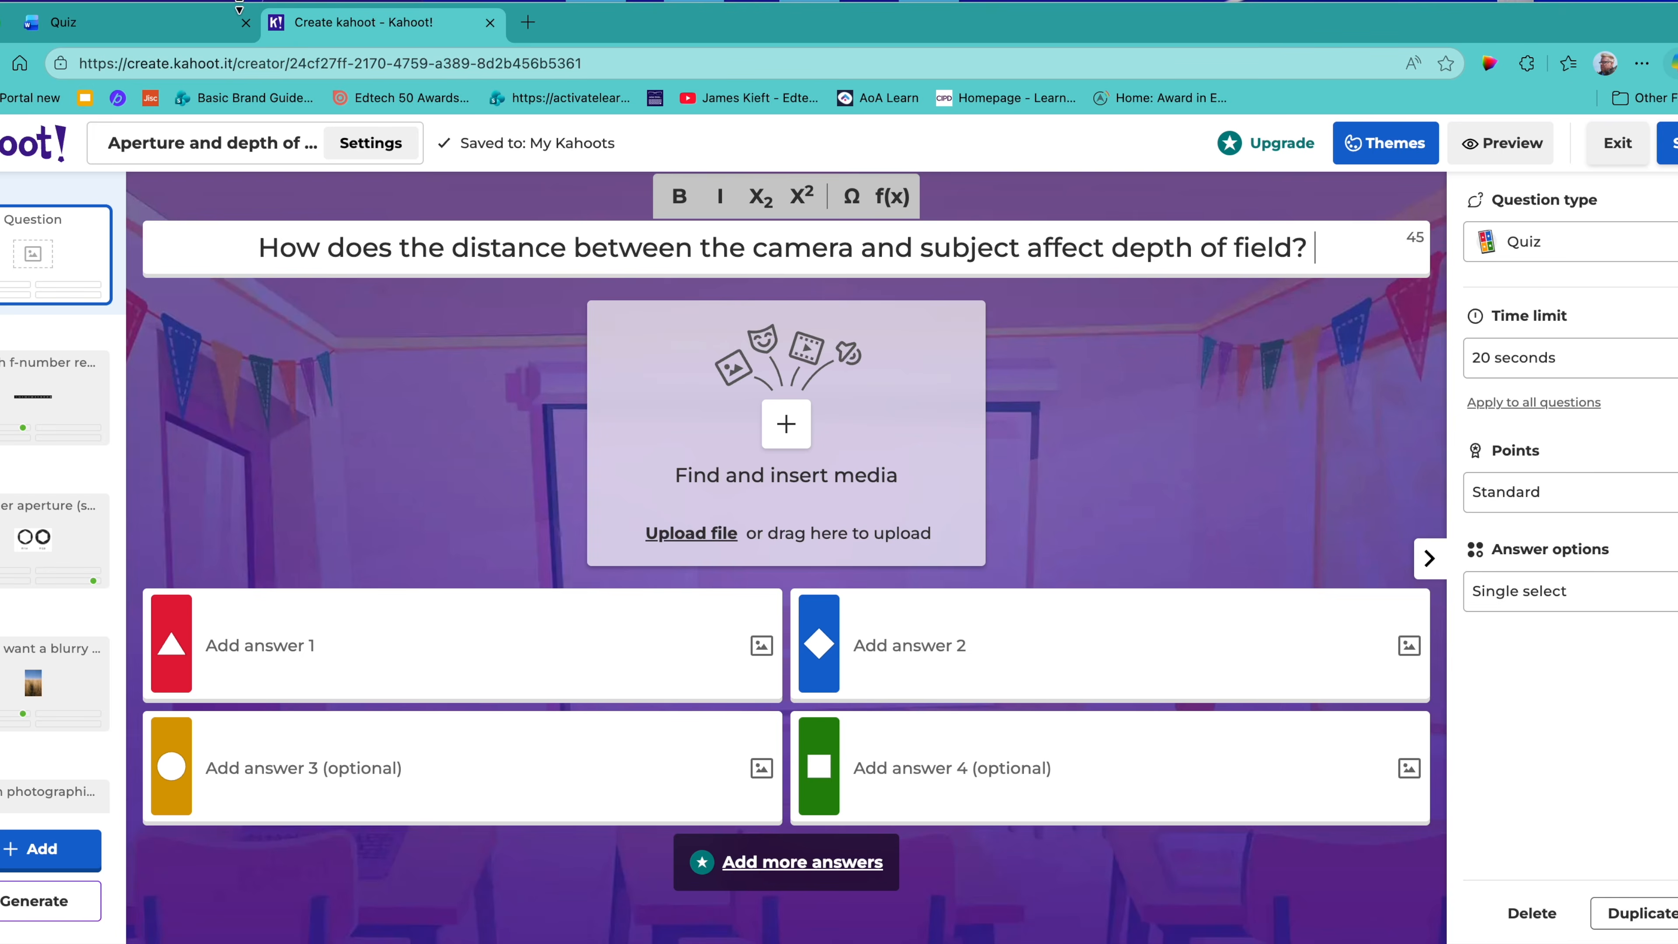
- Copy option A of question 6, "Closer distance → shallower depth of field", from the Quiz document into answer 1
click(146, 24)
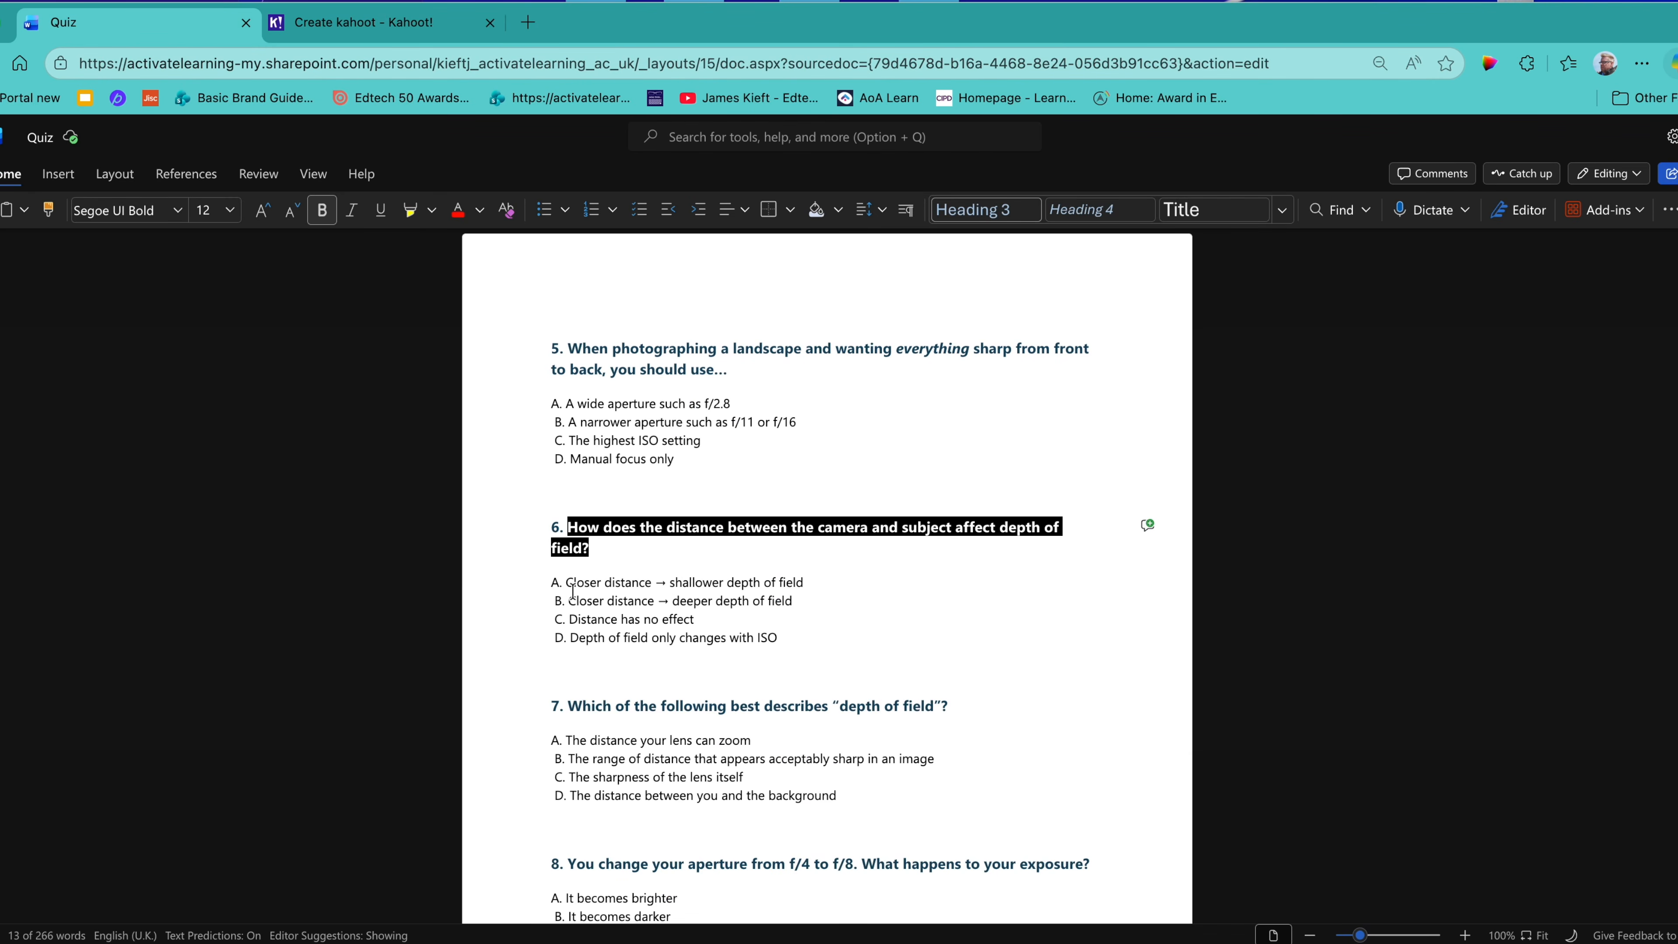
drag(566, 582, 824, 583)
key(ctrl+c)
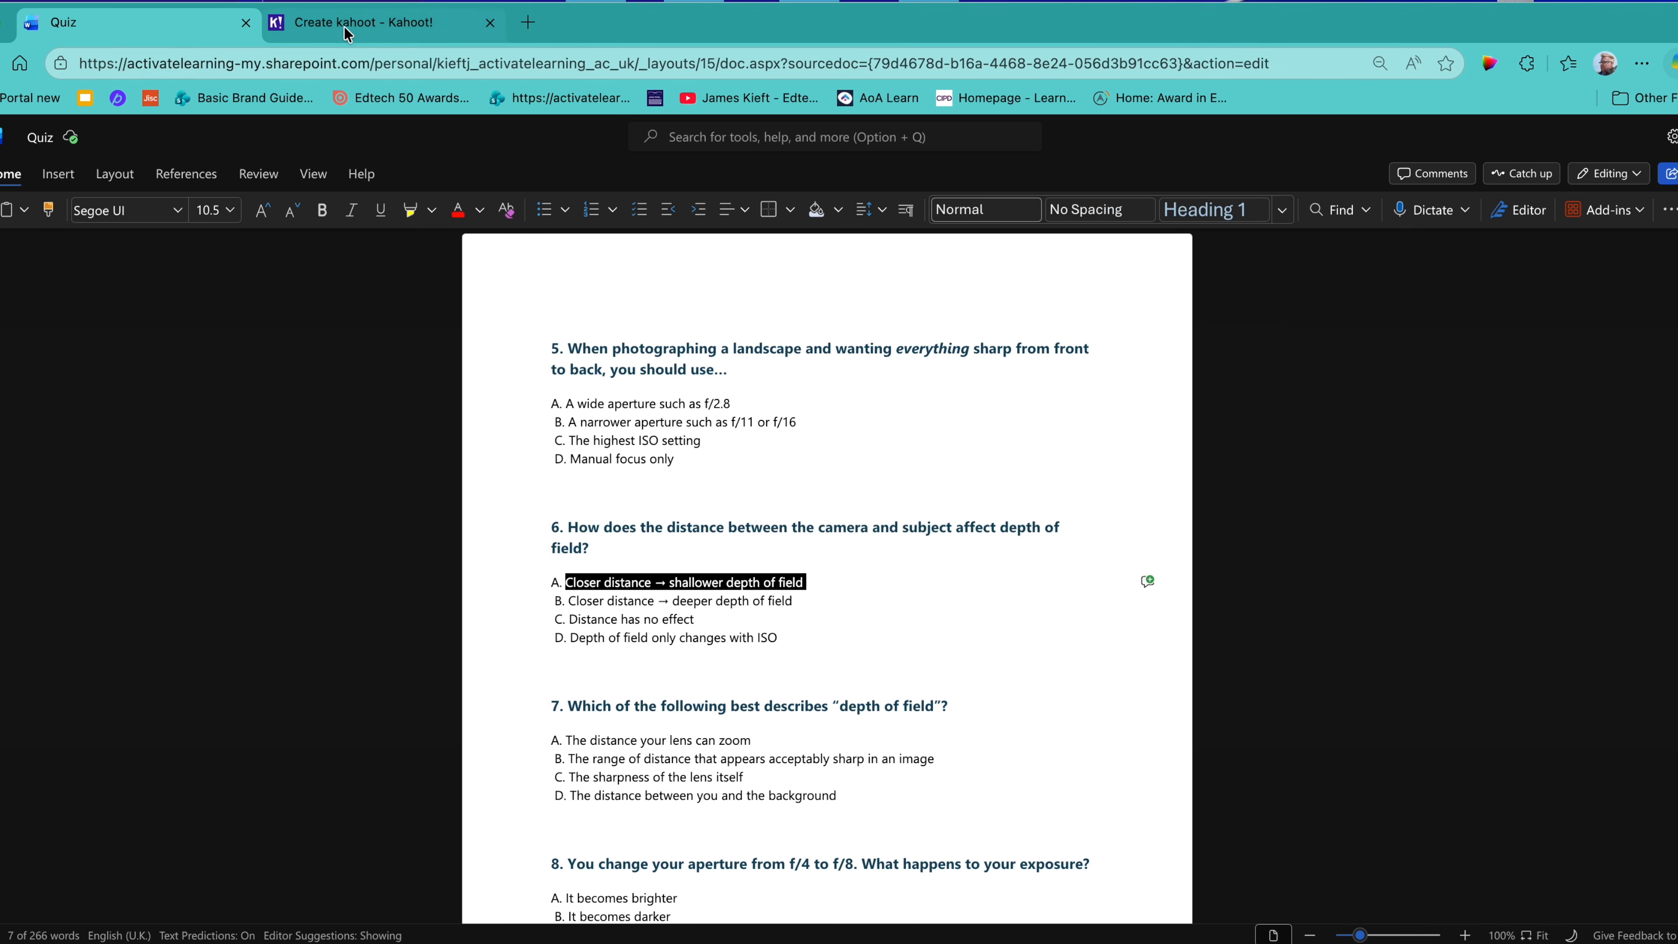
click(347, 32)
click(266, 652)
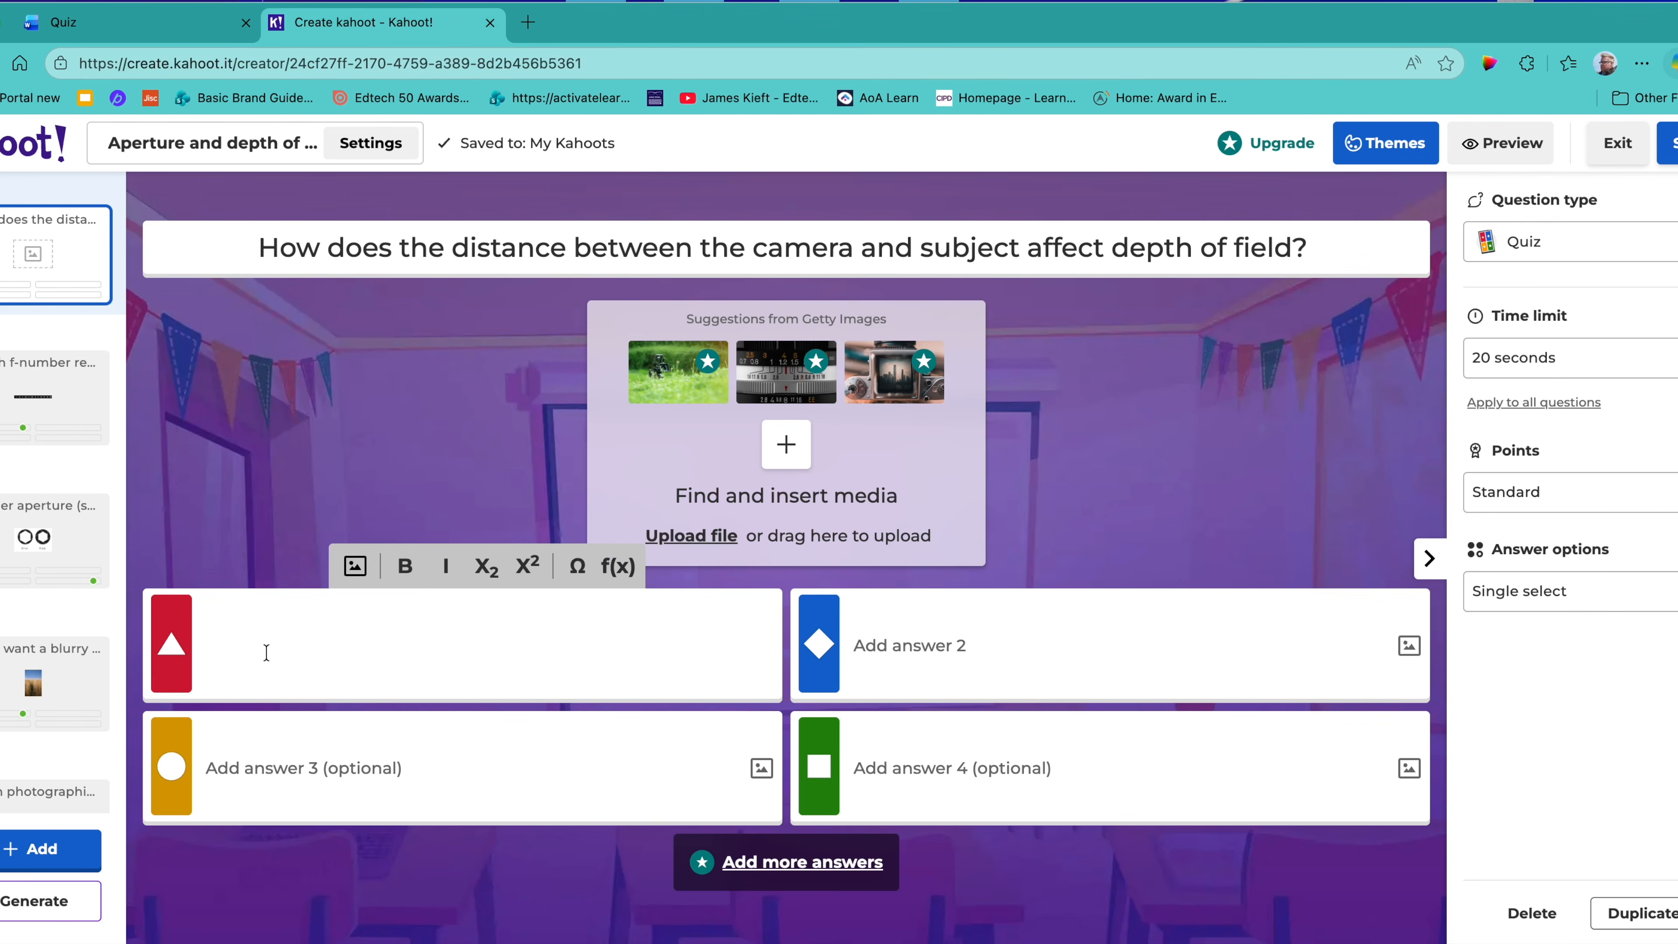
key(ctrl+v)
- Copy option B of question 6, "Closer distance → deeper depth of field", from the Quiz document into answer 3
click(141, 25)
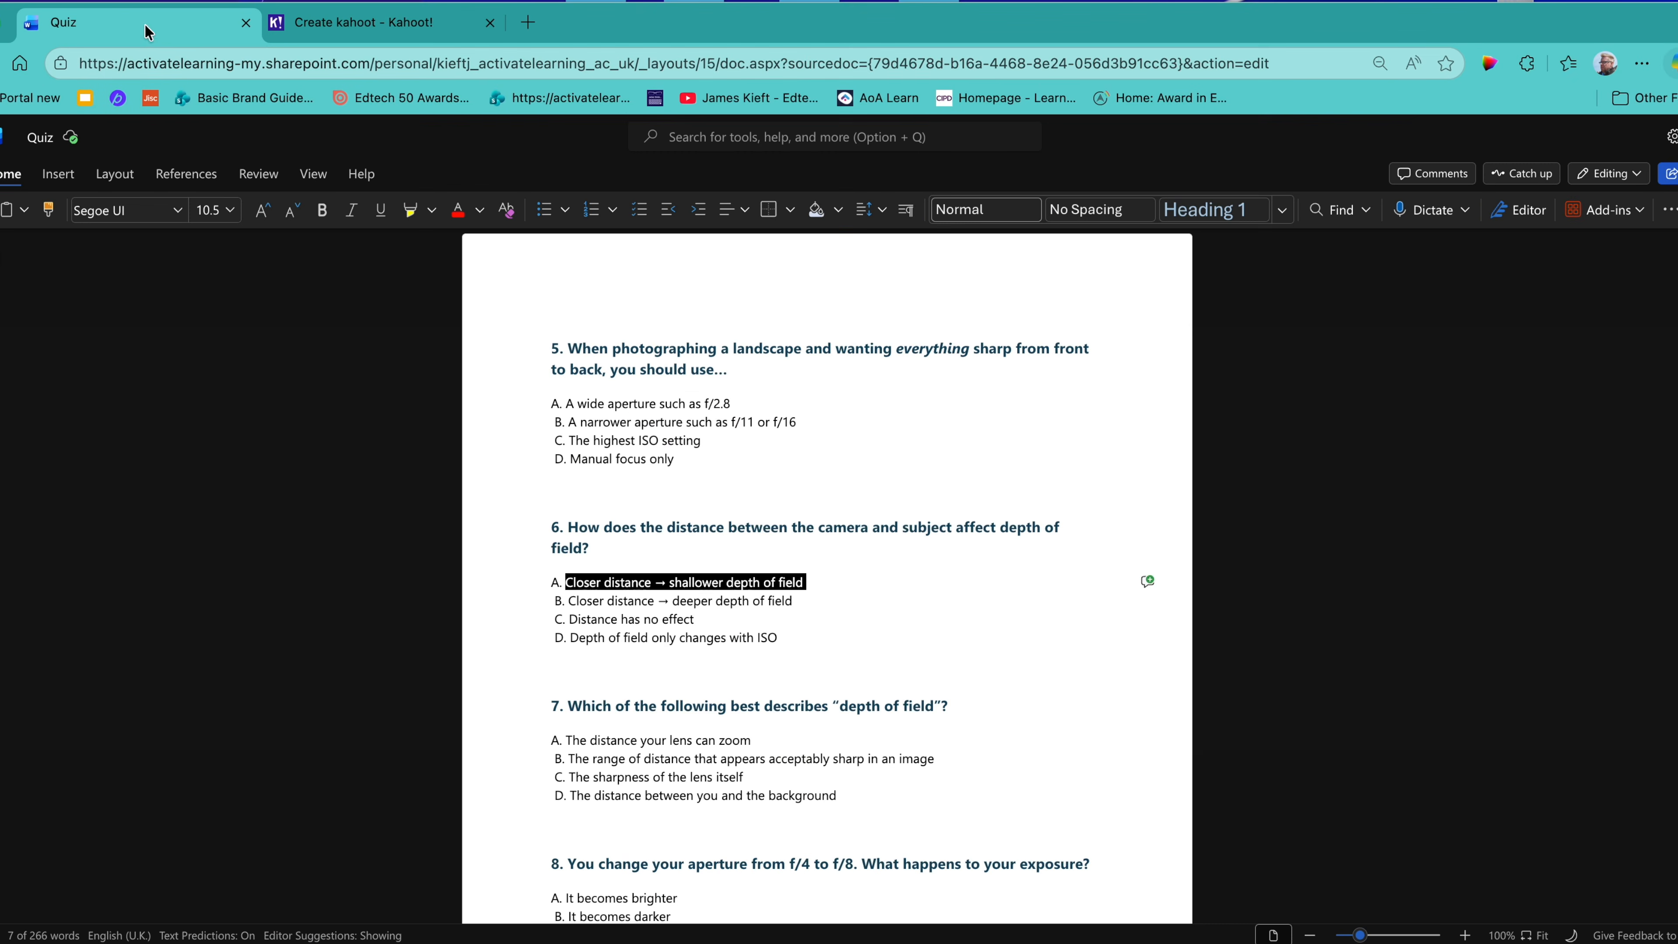
mouse_move(569, 602)
mouse_down()
mouse_move(795, 607)
mouse_move(563, 608)
mouse_up()
key(ctrl+c)
click(350, 25)
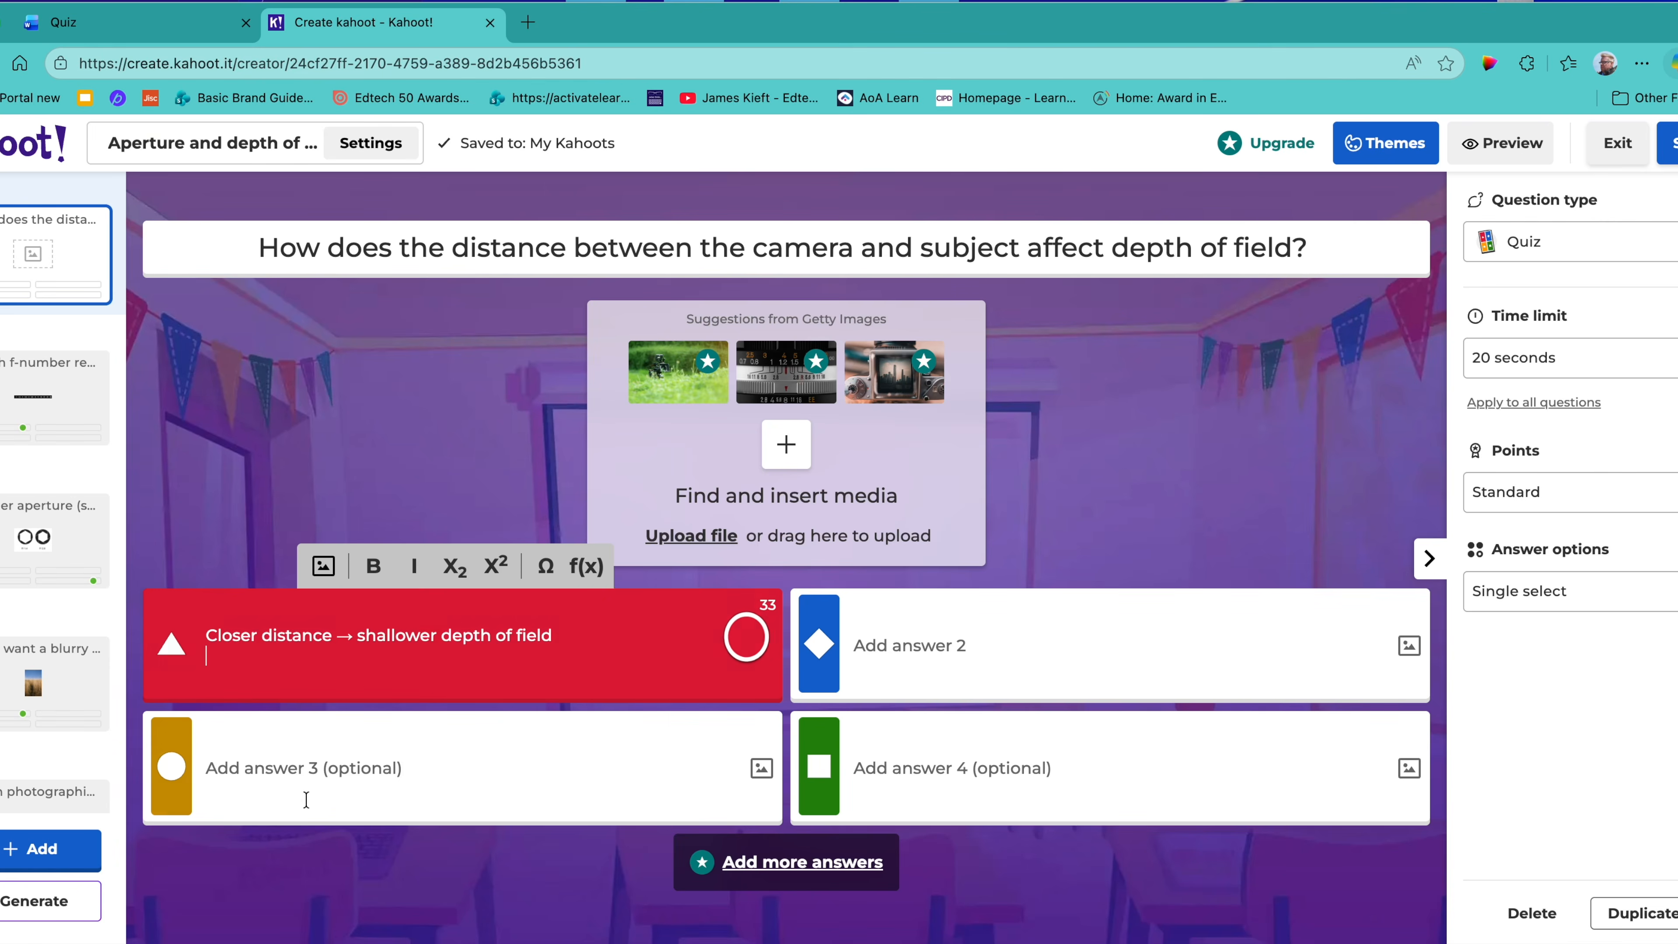
click(258, 790)
key(ctrl+v)
- Copy option C of question 6, "Distance has no effect", from the Quiz document into answer 2
click(84, 39)
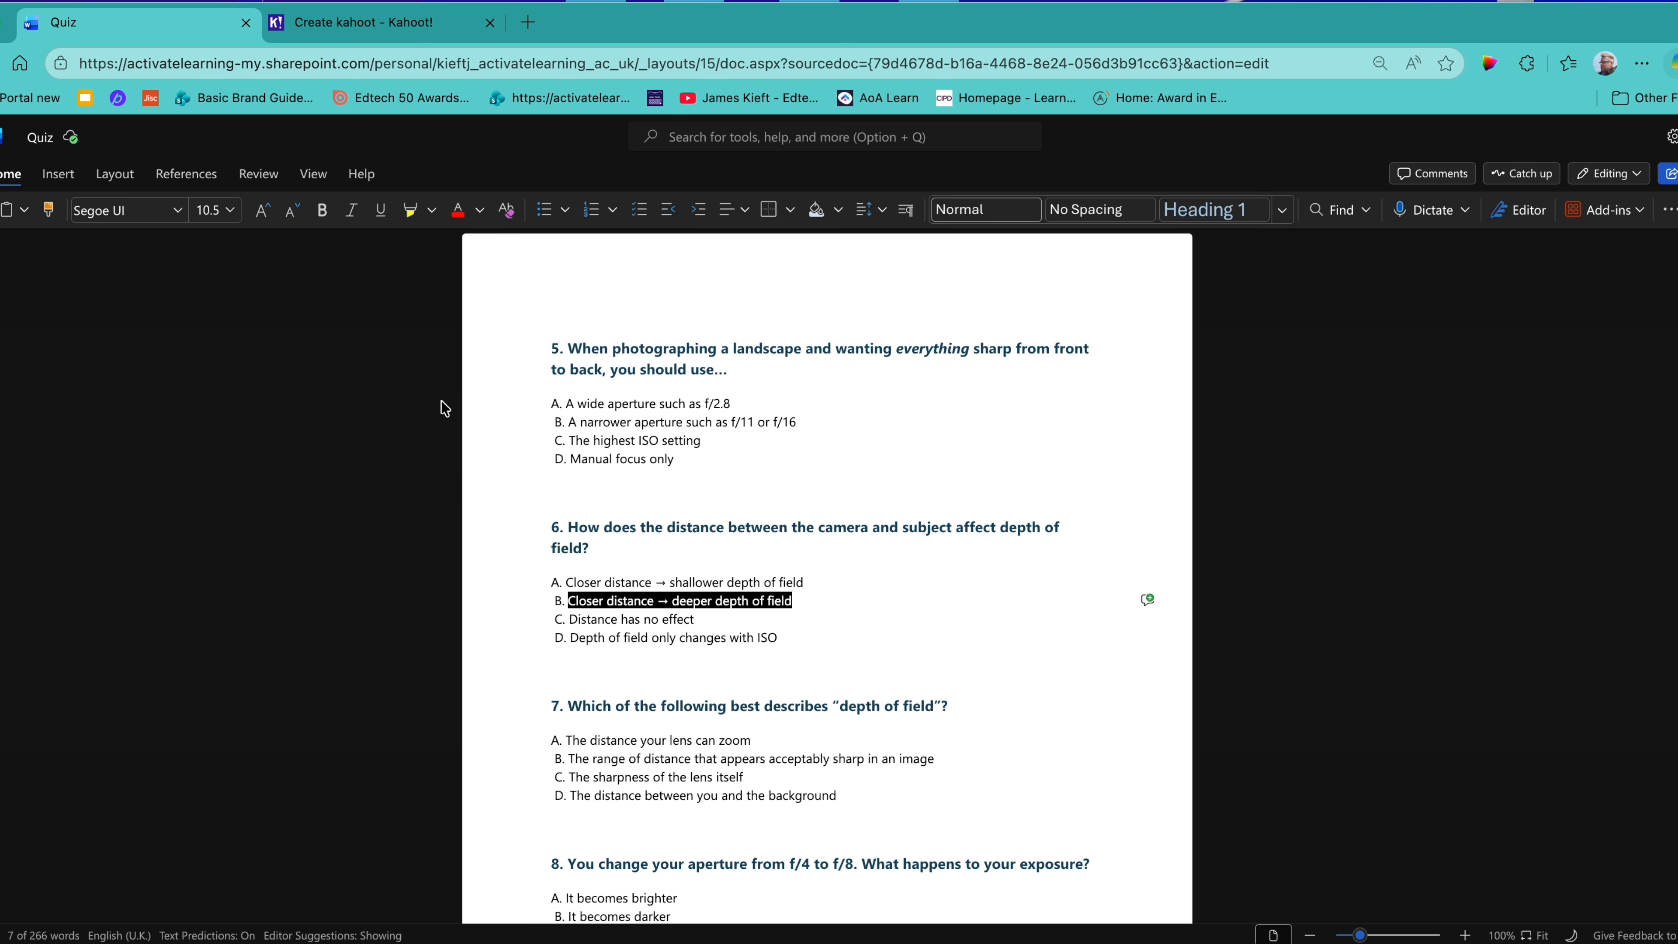
mouse_move(573, 620)
mouse_down()
mouse_move(694, 621)
mouse_move(555, 623)
mouse_up()
key(ctrl+c)
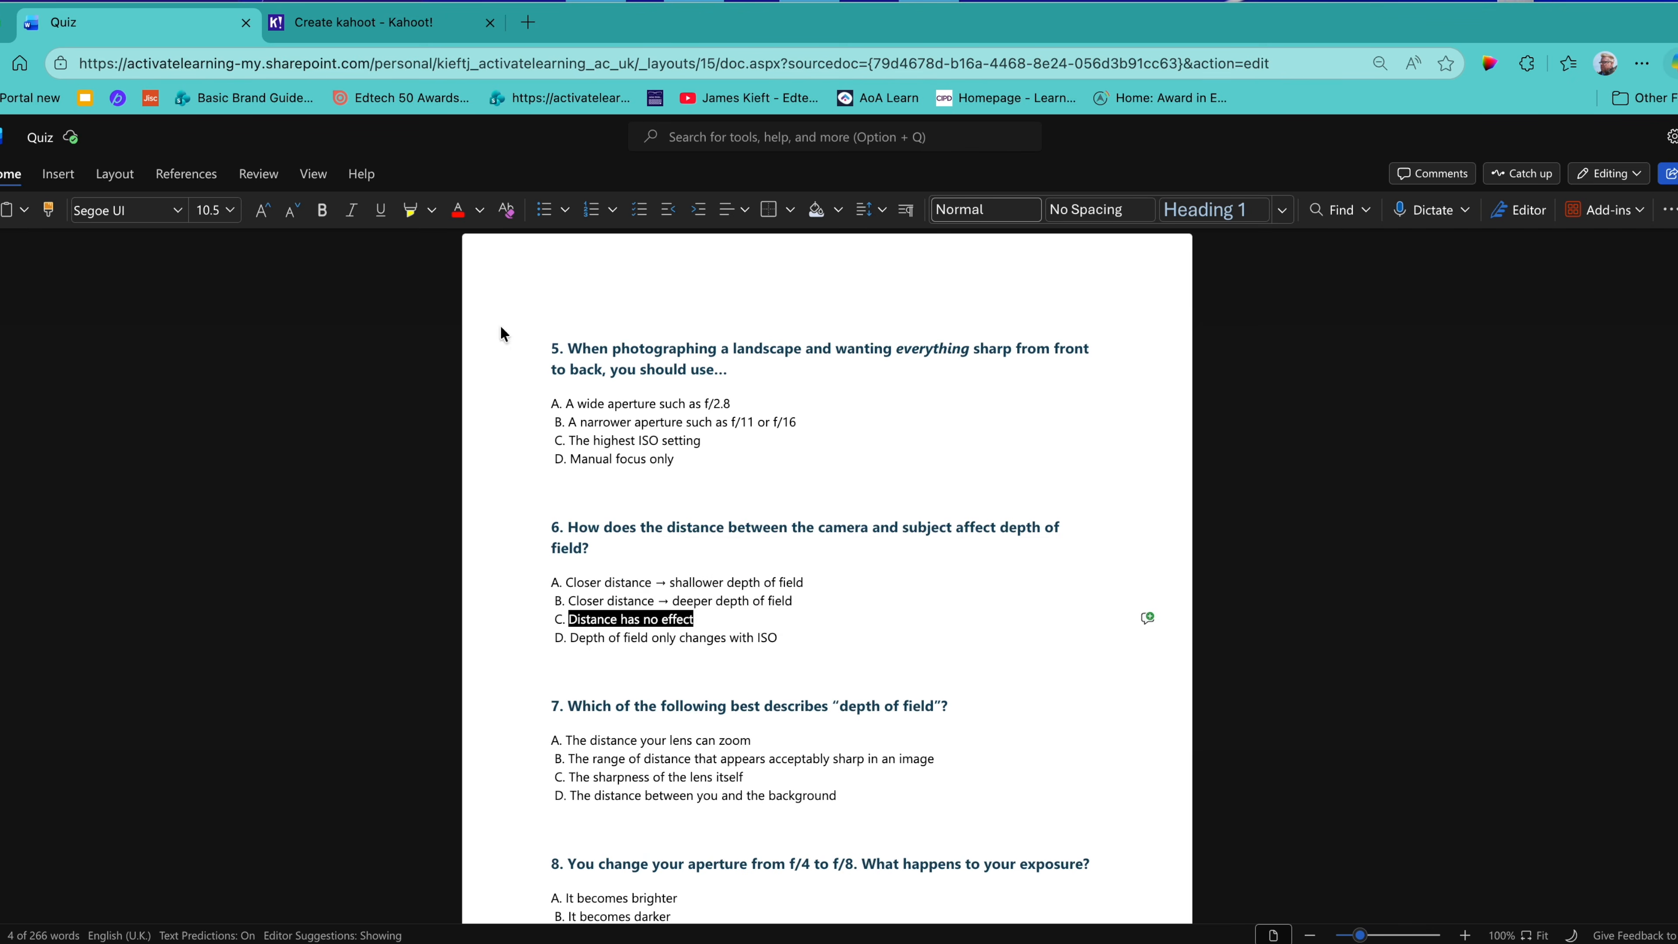
click(338, 32)
click(885, 676)
key(ctrl+v)
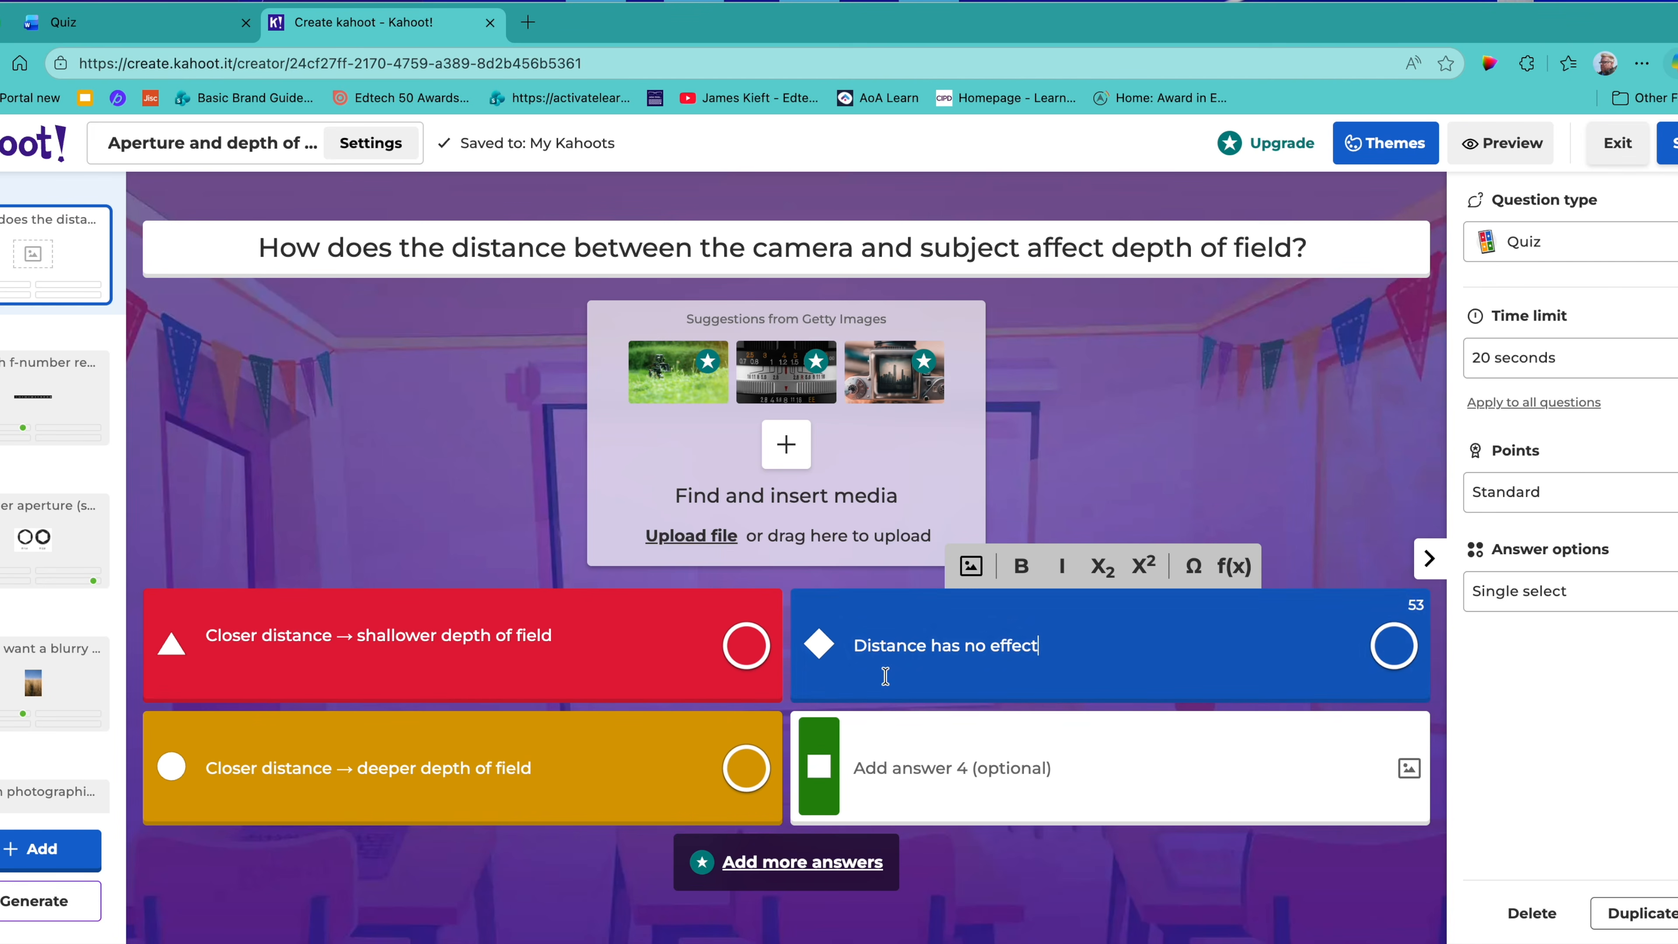
- Copy option D of question 6, "Depth of field only changes with ISO", from the Quiz document into answer 4
click(152, 22)
drag(571, 638, 796, 633)
key(ctrl+c)
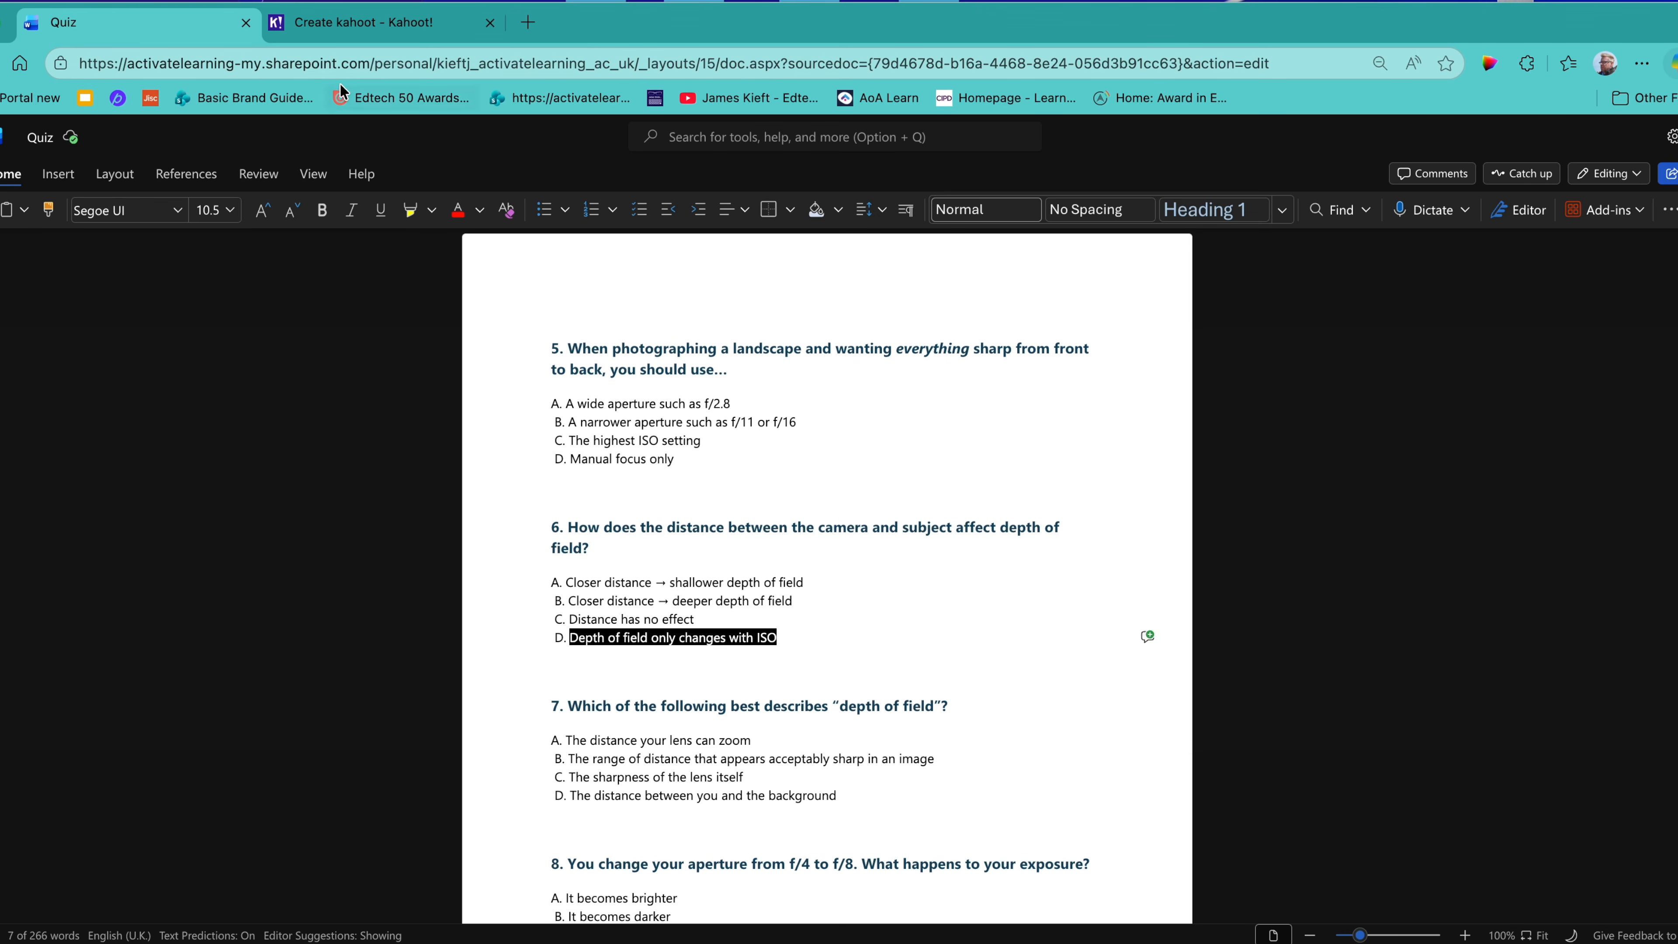
click(345, 30)
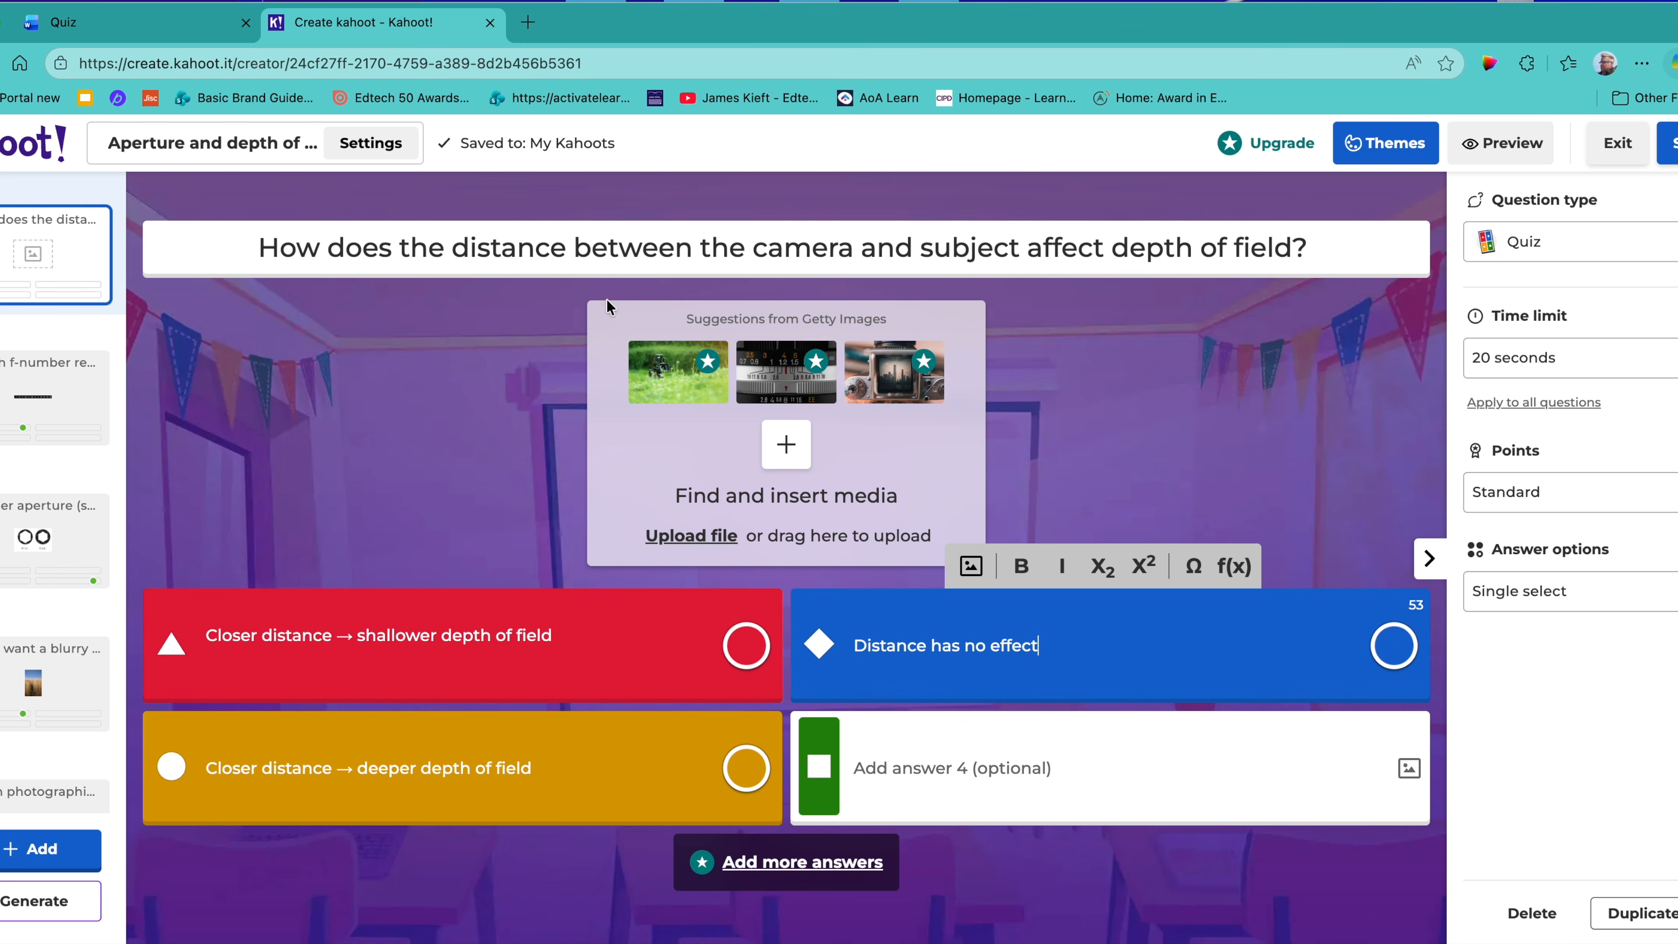
click(891, 766)
key(ctrl+v)
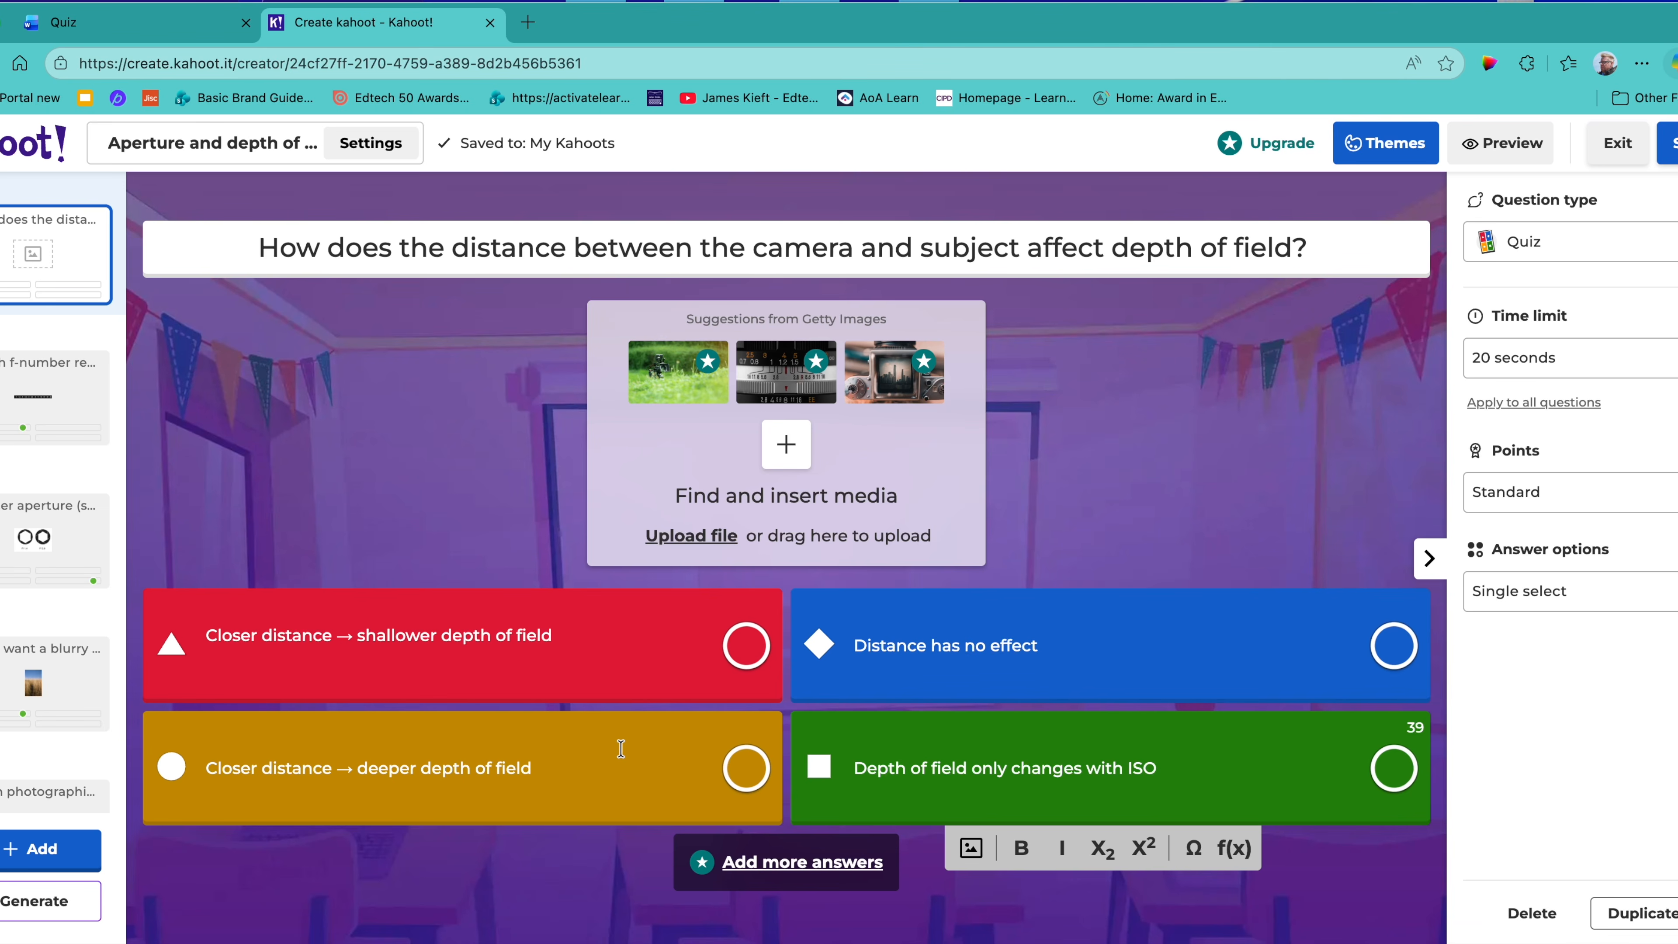
- Try marking two answers as correct, leaving only "Distance has no effect" marked
click(745, 770)
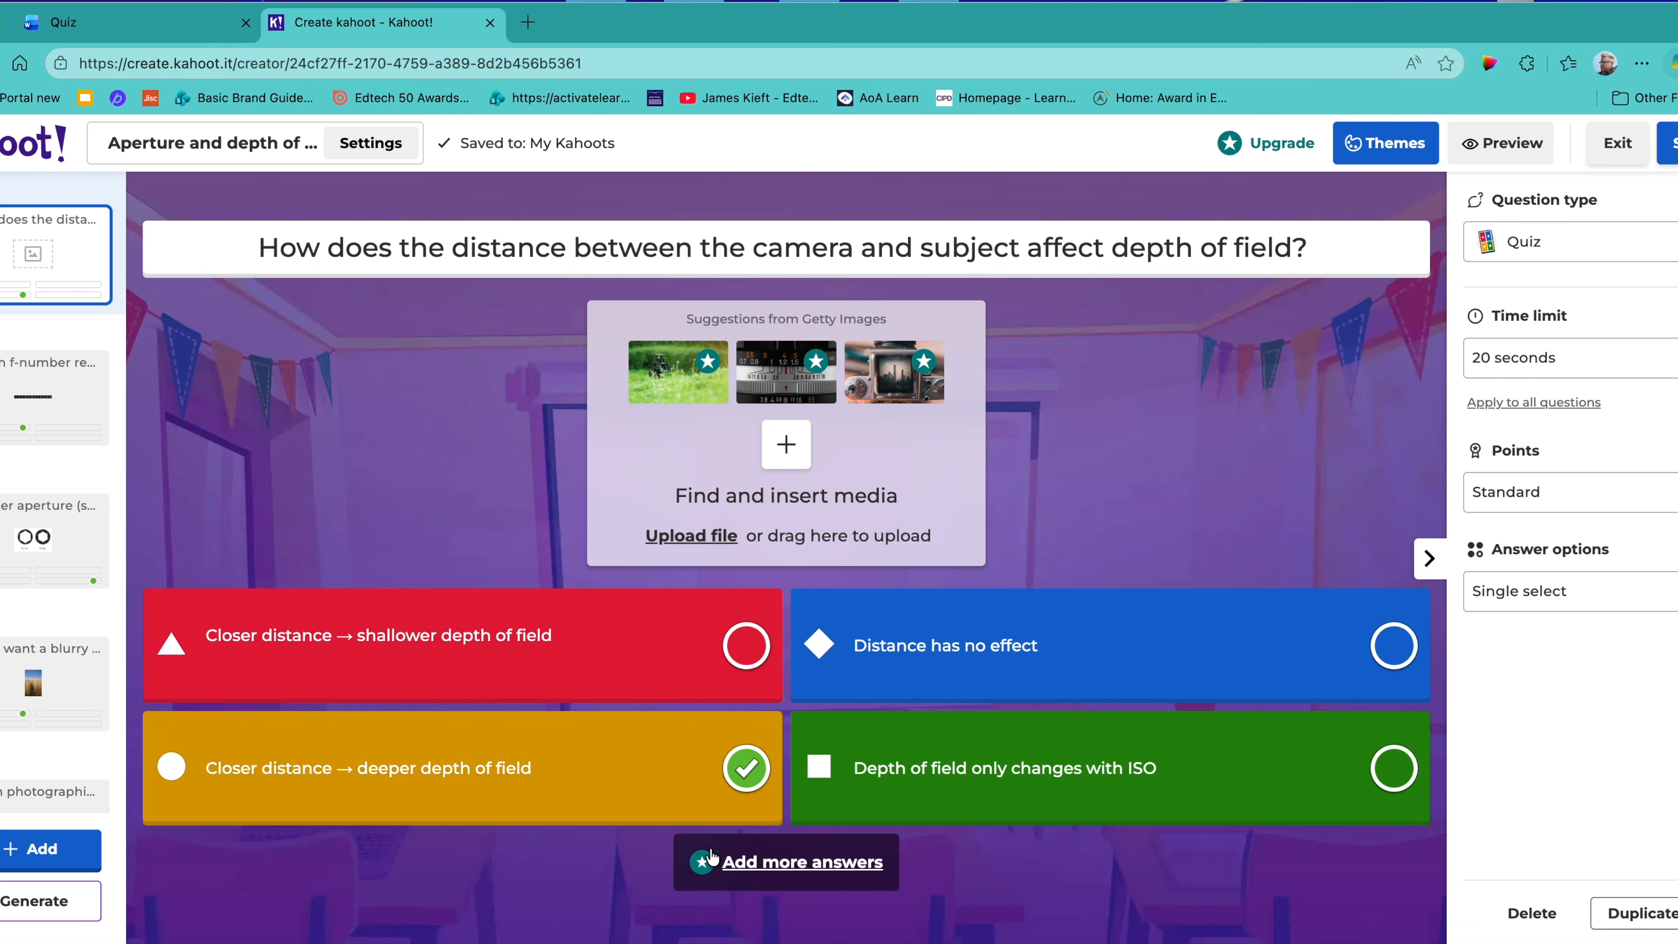
click(1394, 645)
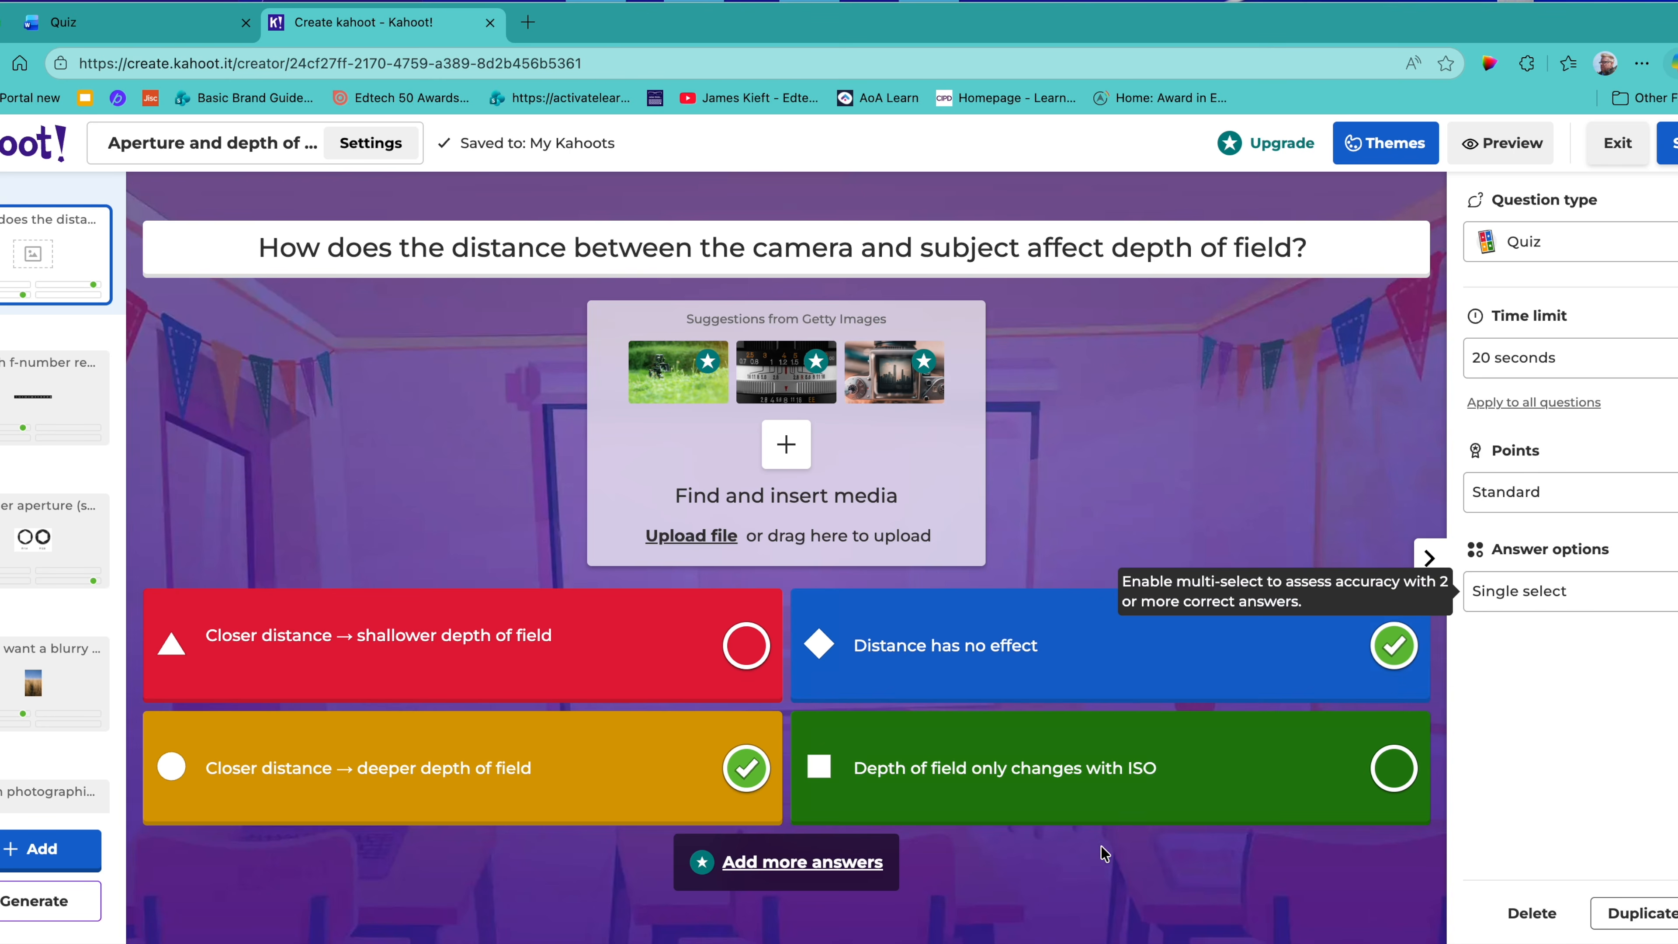
click(748, 772)
- View the time limit choices for the new question and close them without changing the setting
click(1665, 358)
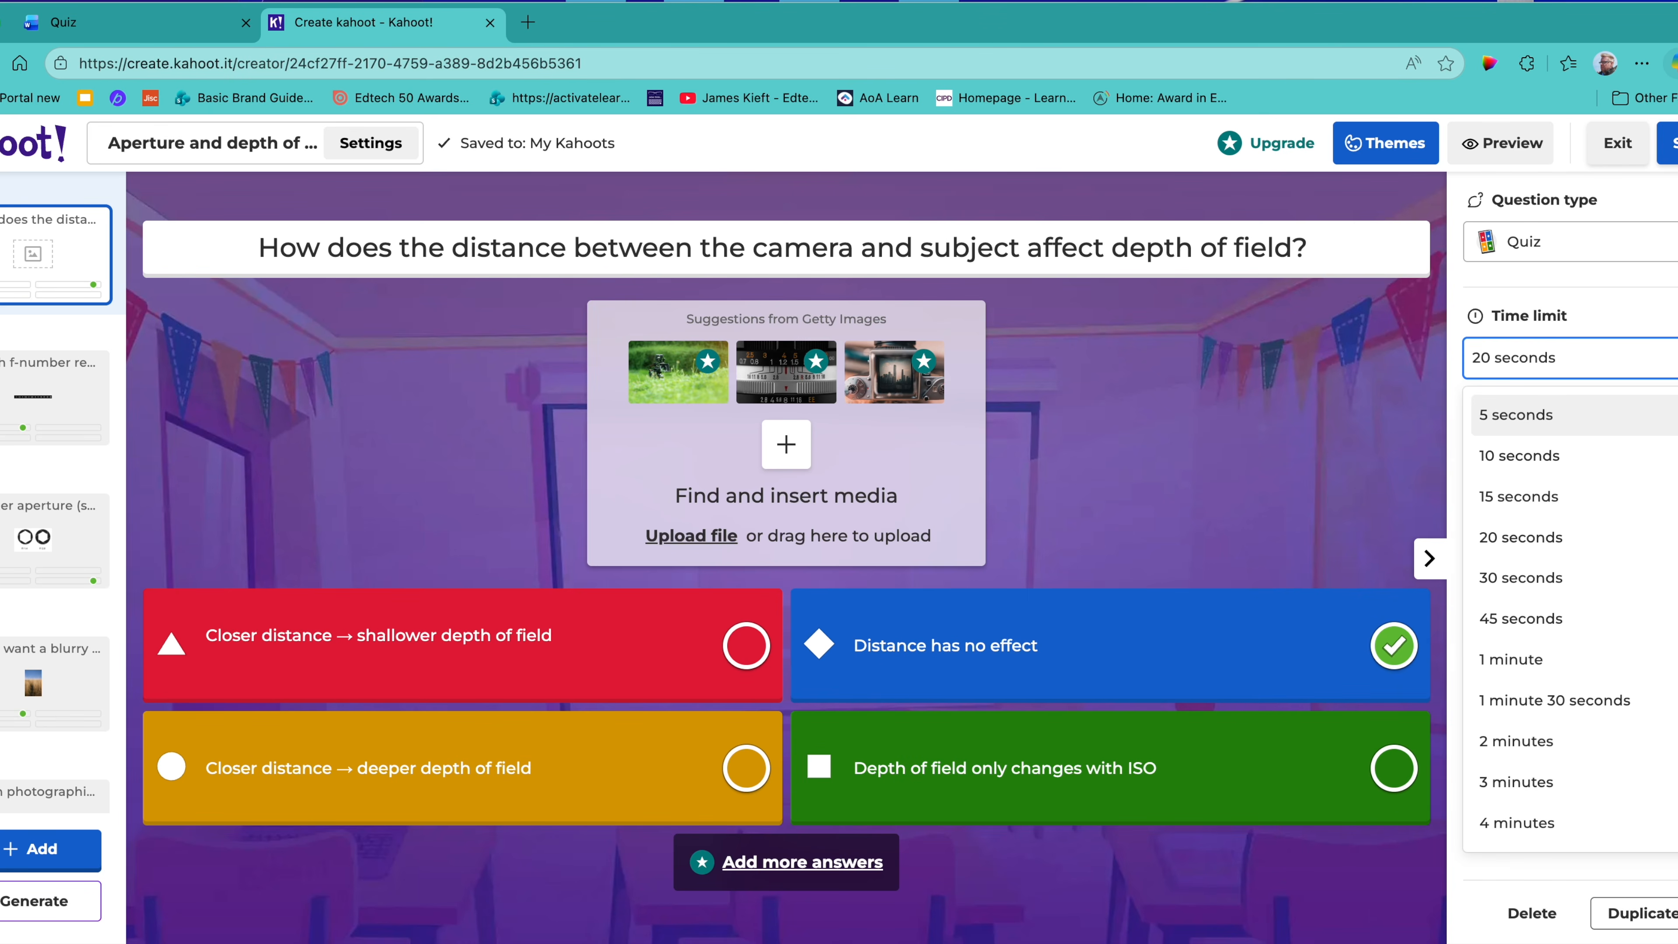
click(1676, 358)
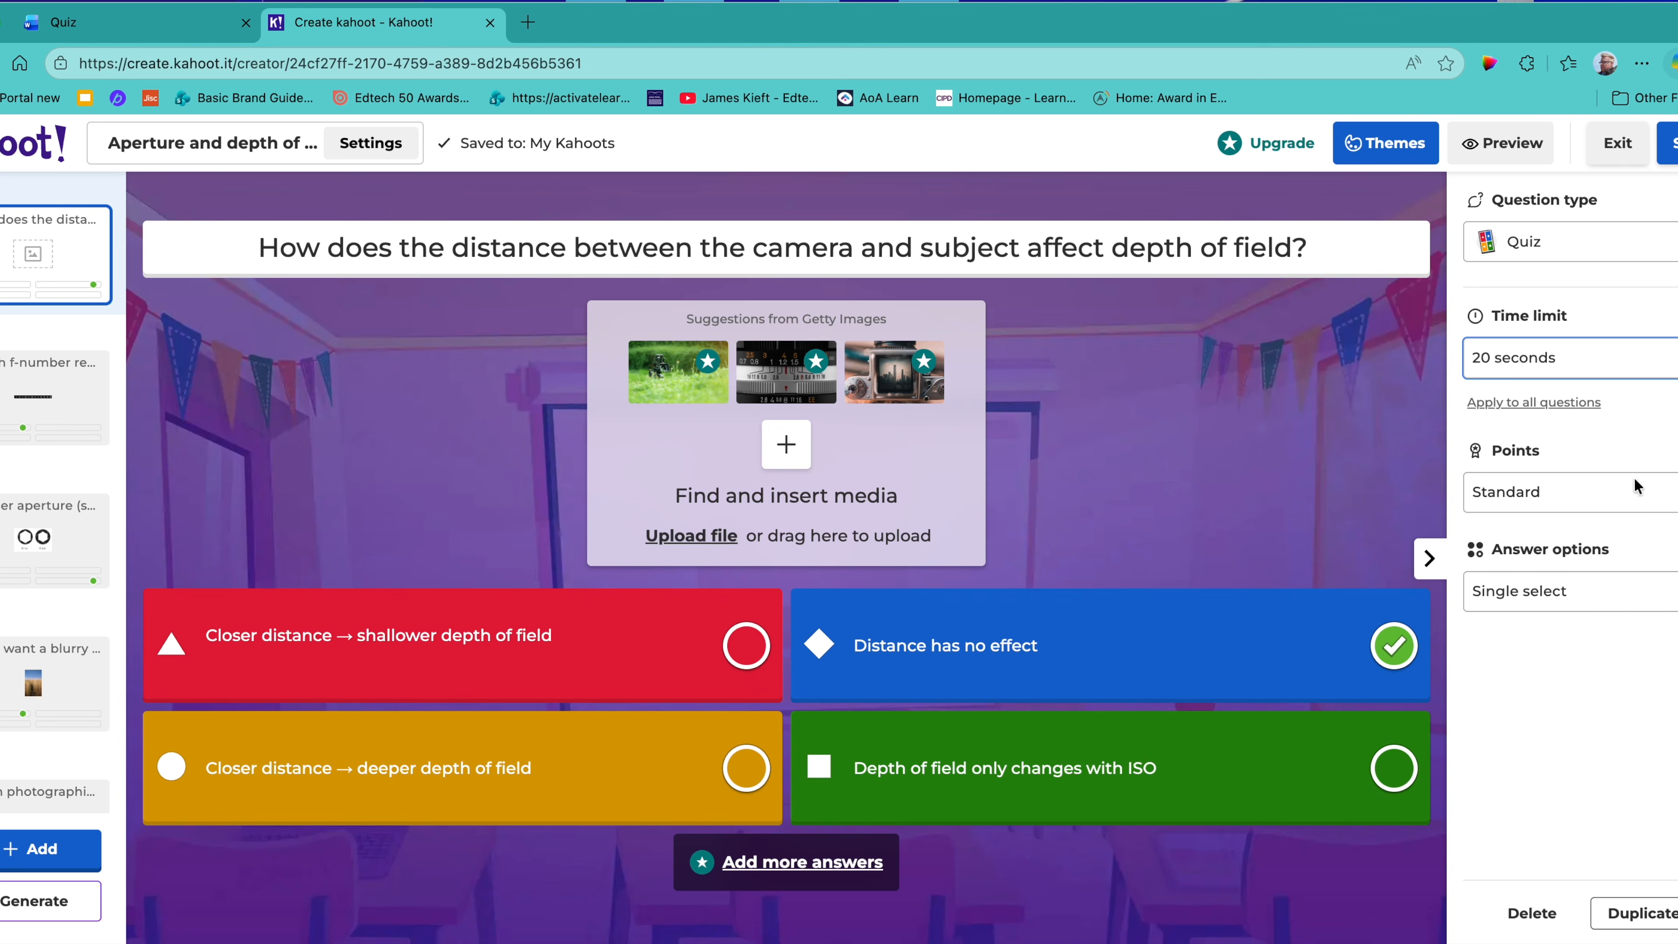
- View the points choices and the answer option choices for the new question without changing either setting
click(1671, 491)
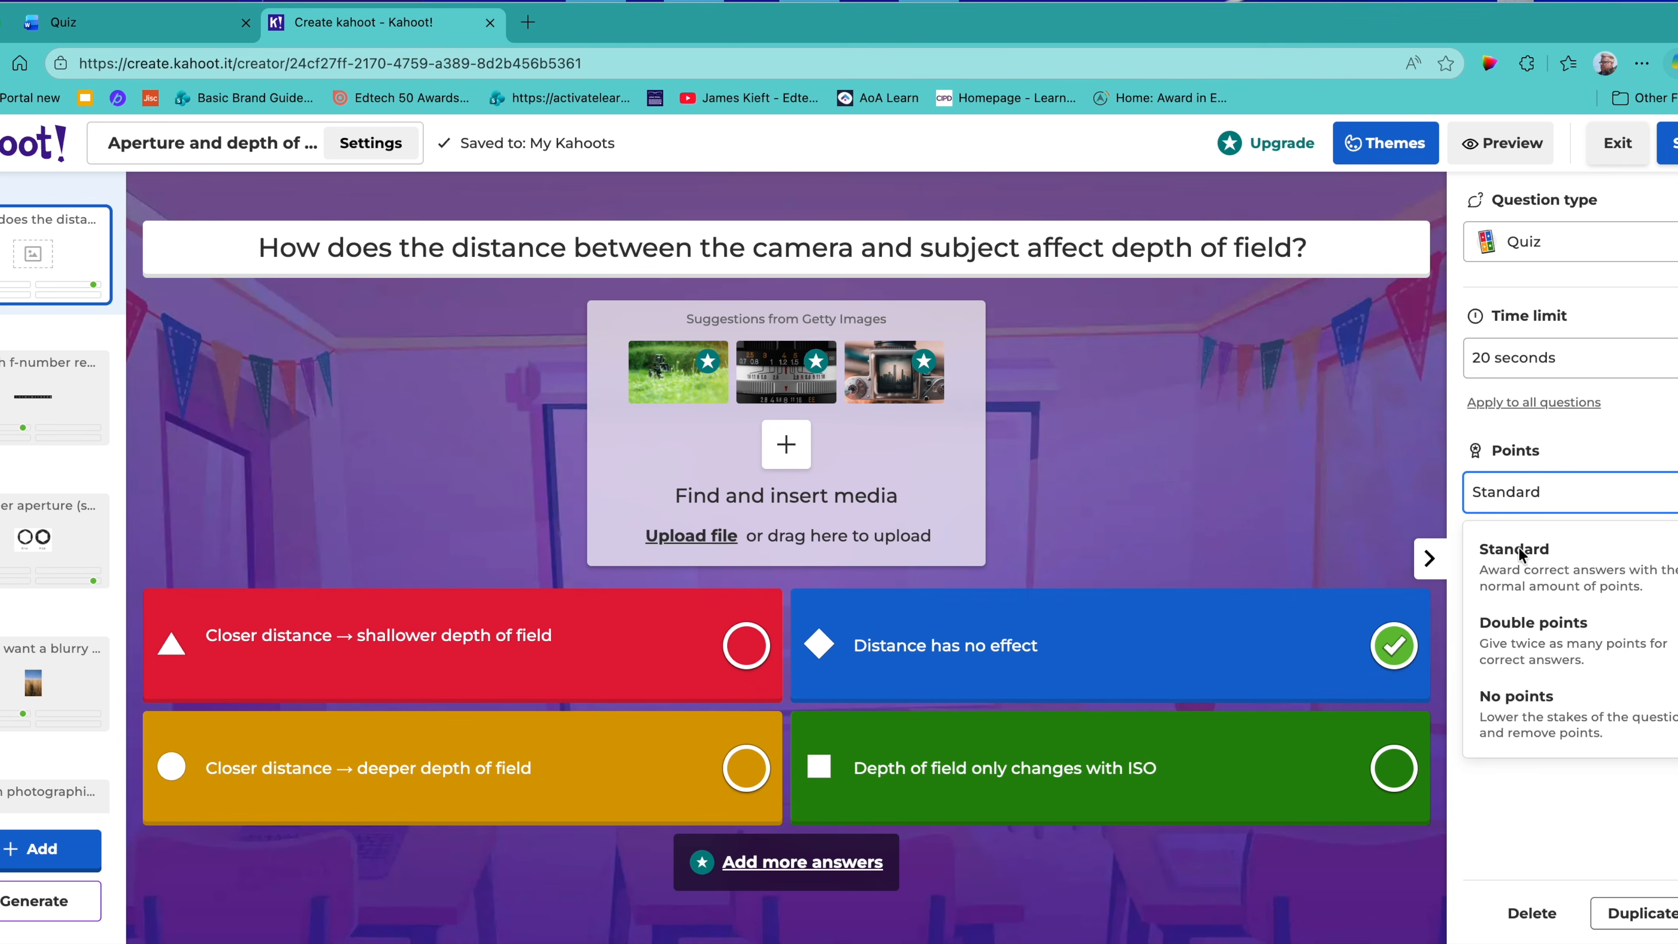
click(1665, 456)
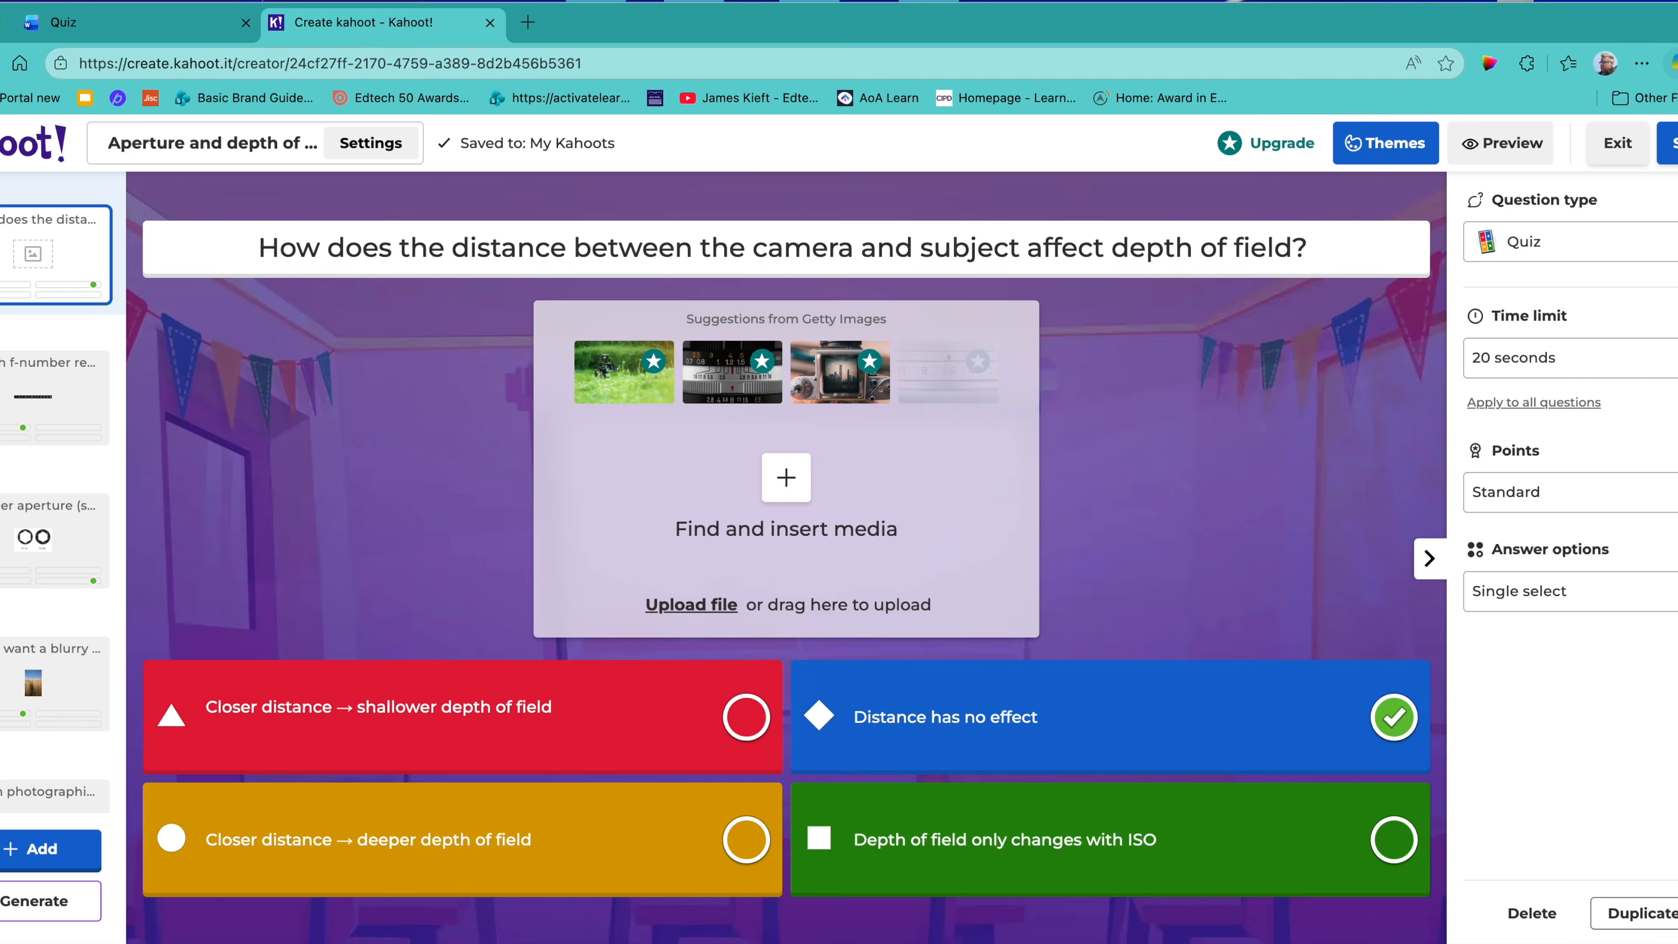
click(1671, 591)
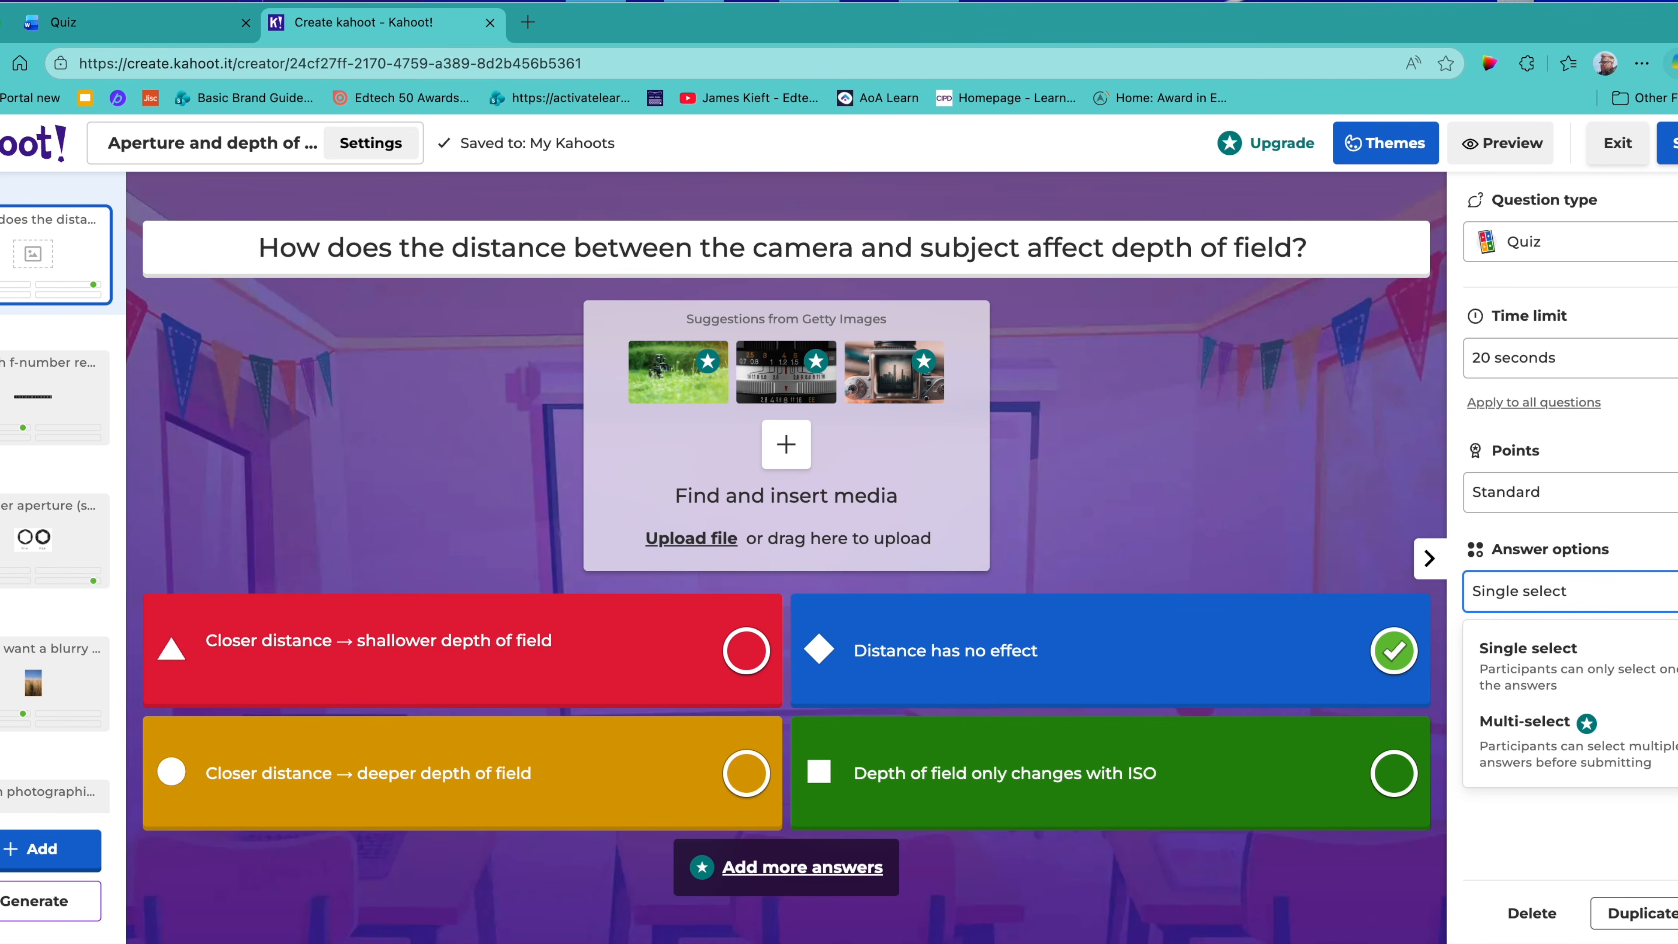
click(1650, 519)
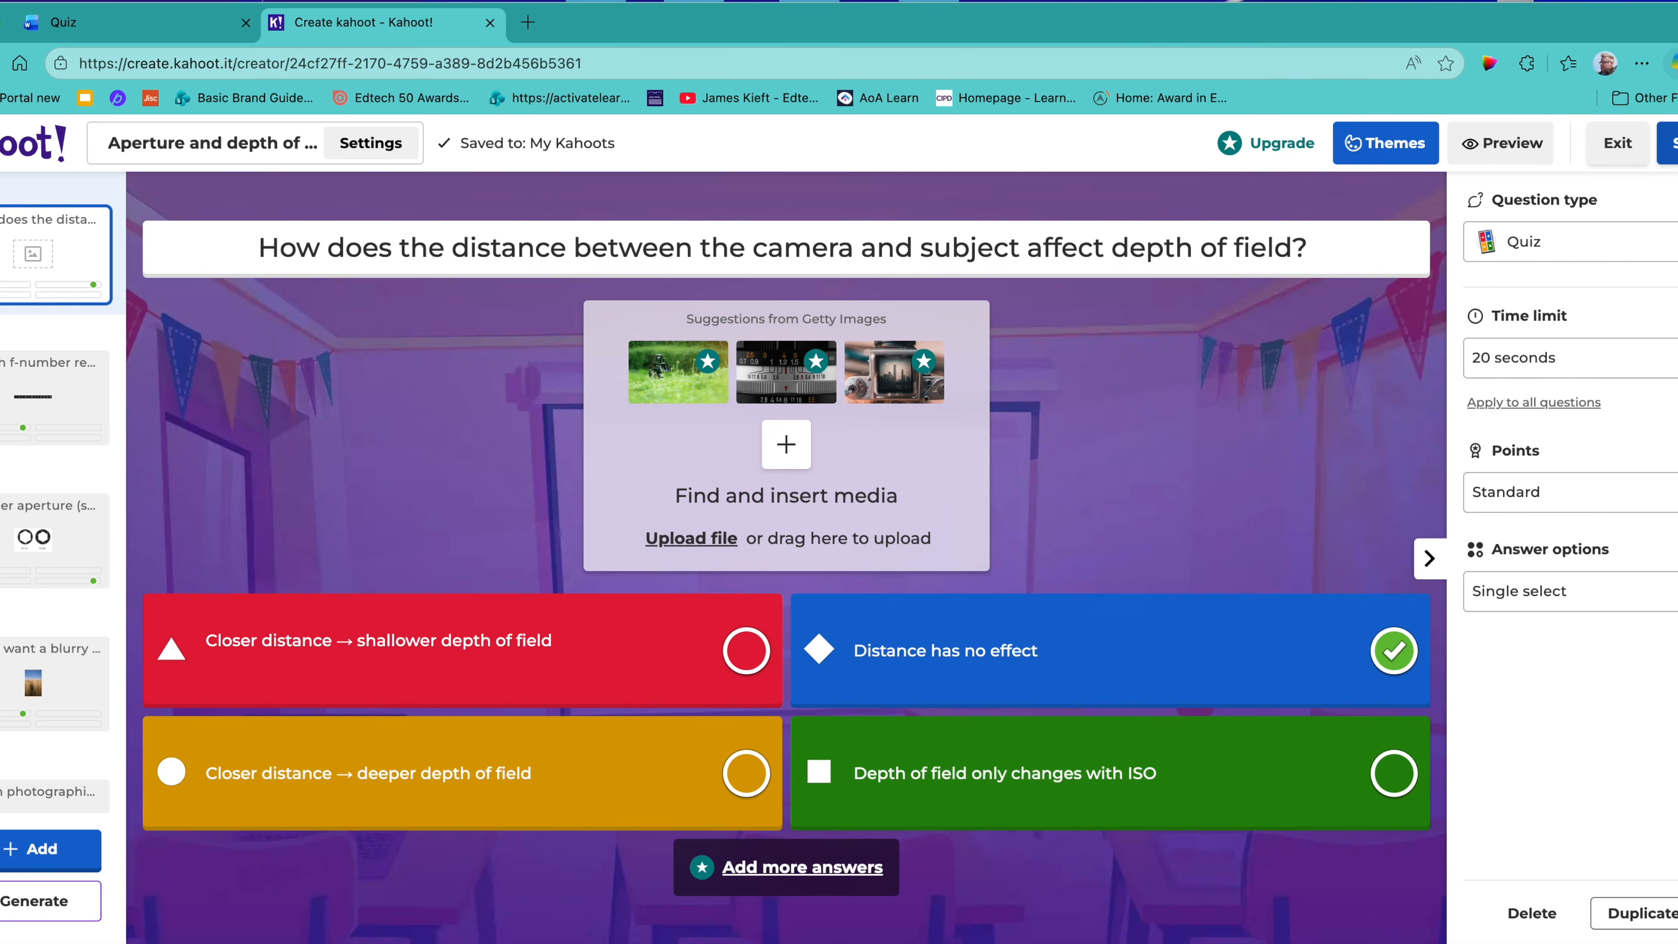
- Save the "Aperture and depth of field" kahoot and launch a demo session of it
click(1671, 142)
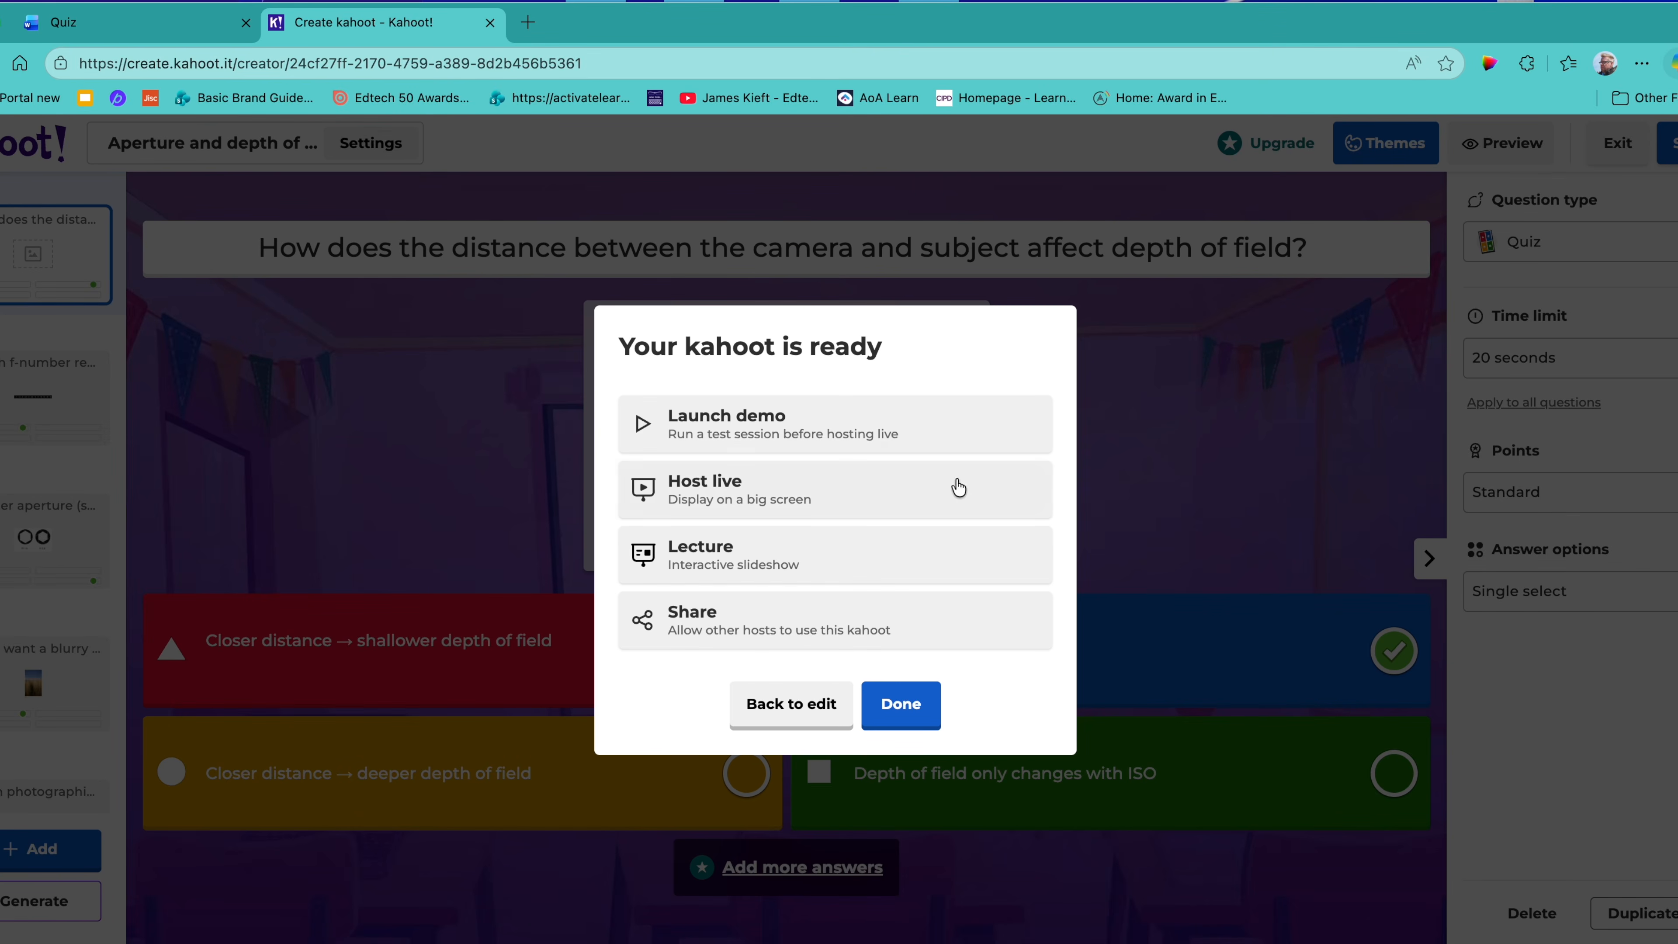
click(725, 439)
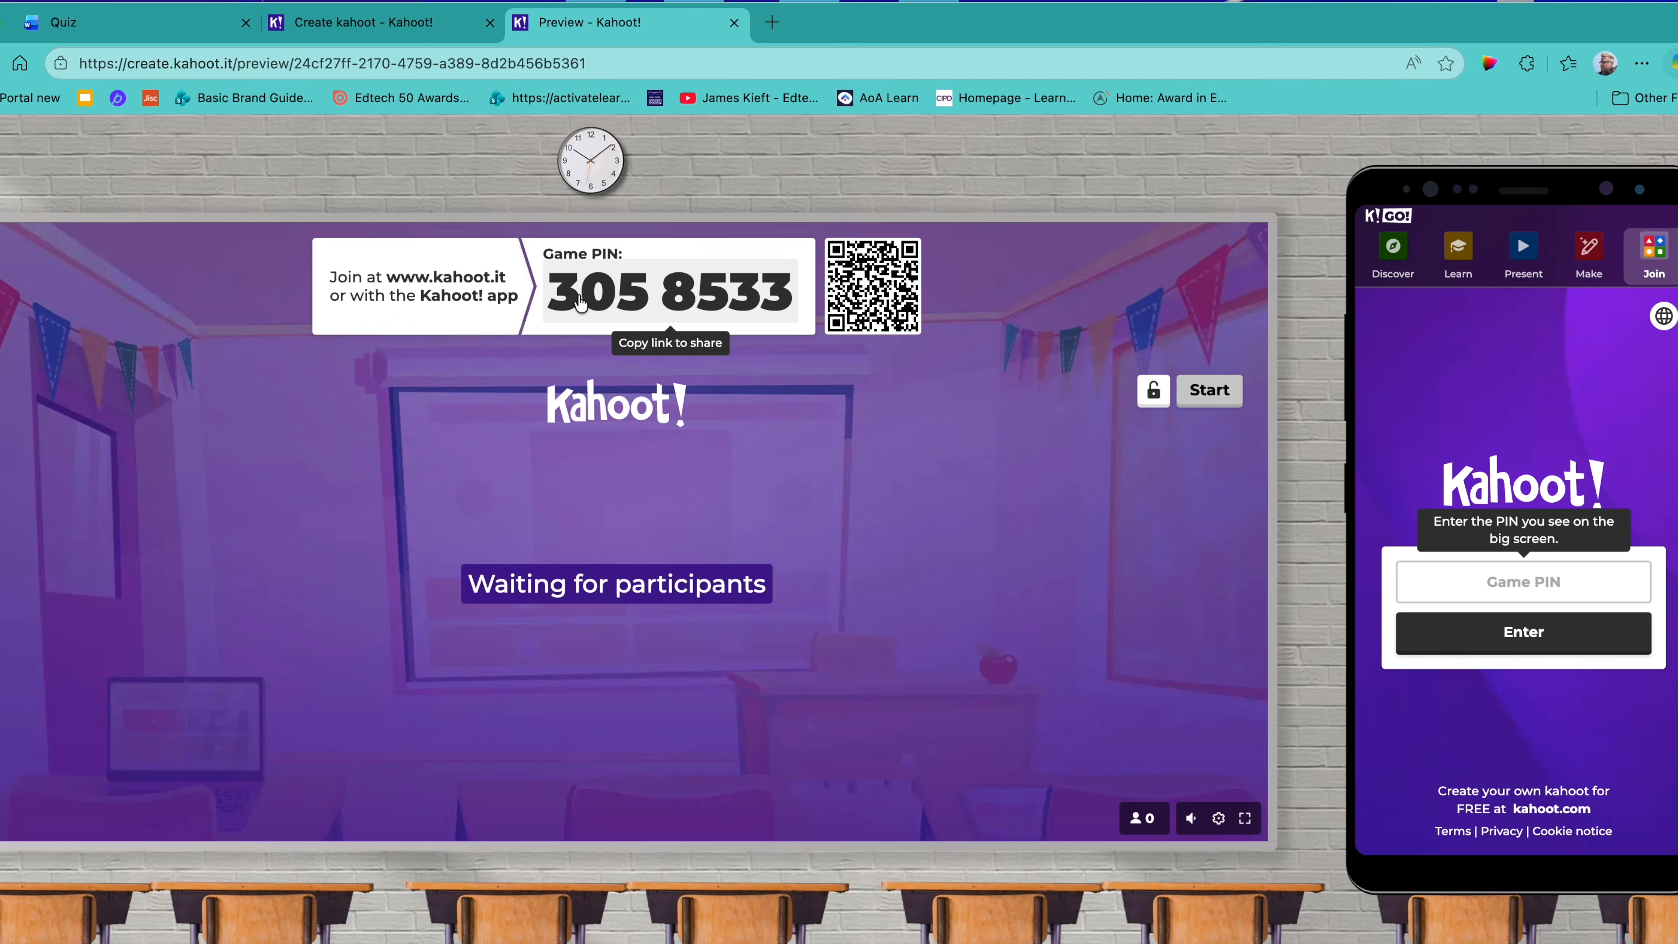
- Join the demo on the simulated phone with the displayed game PIN and a player nickname
click(1483, 579)
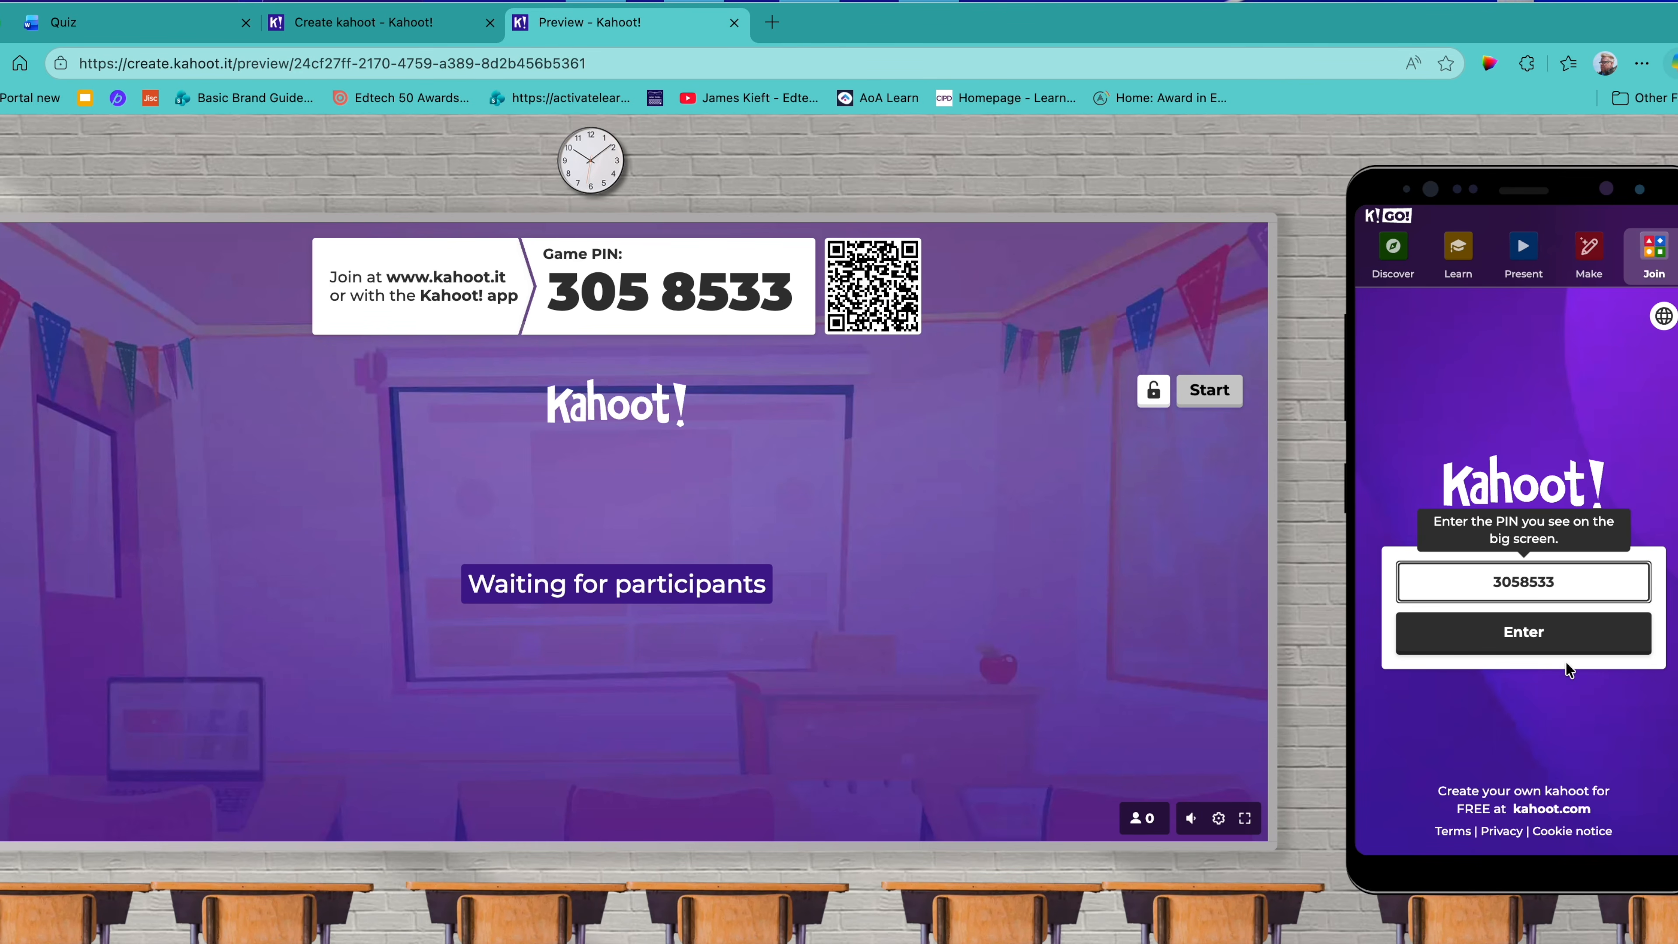
click(1542, 638)
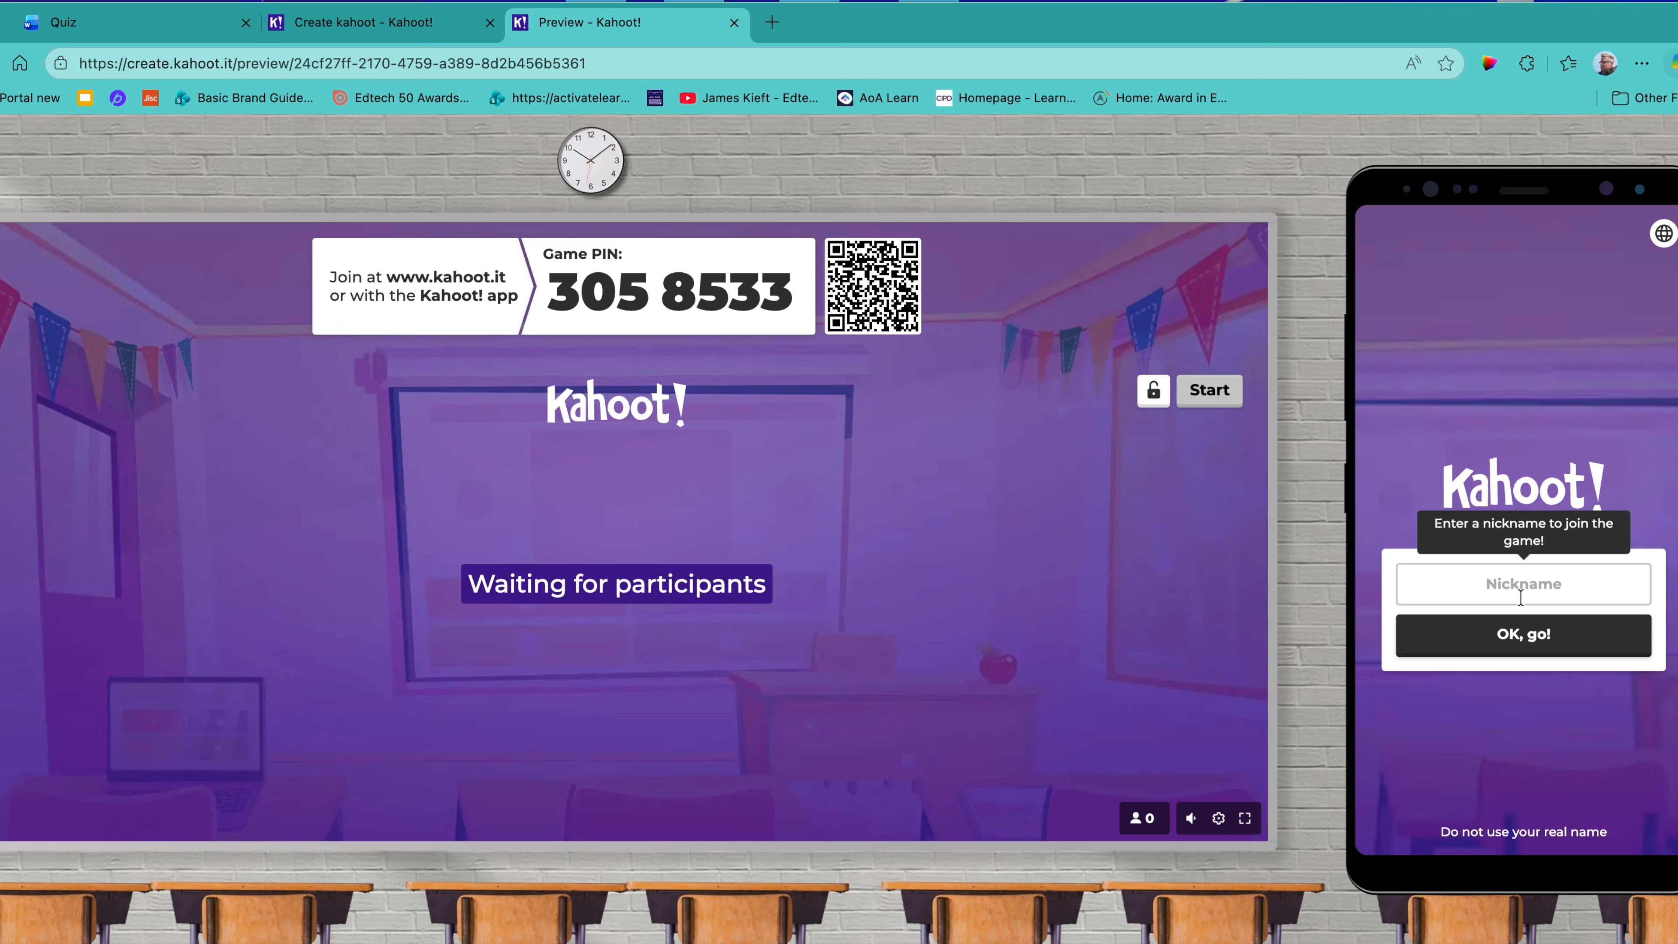
click(1517, 589)
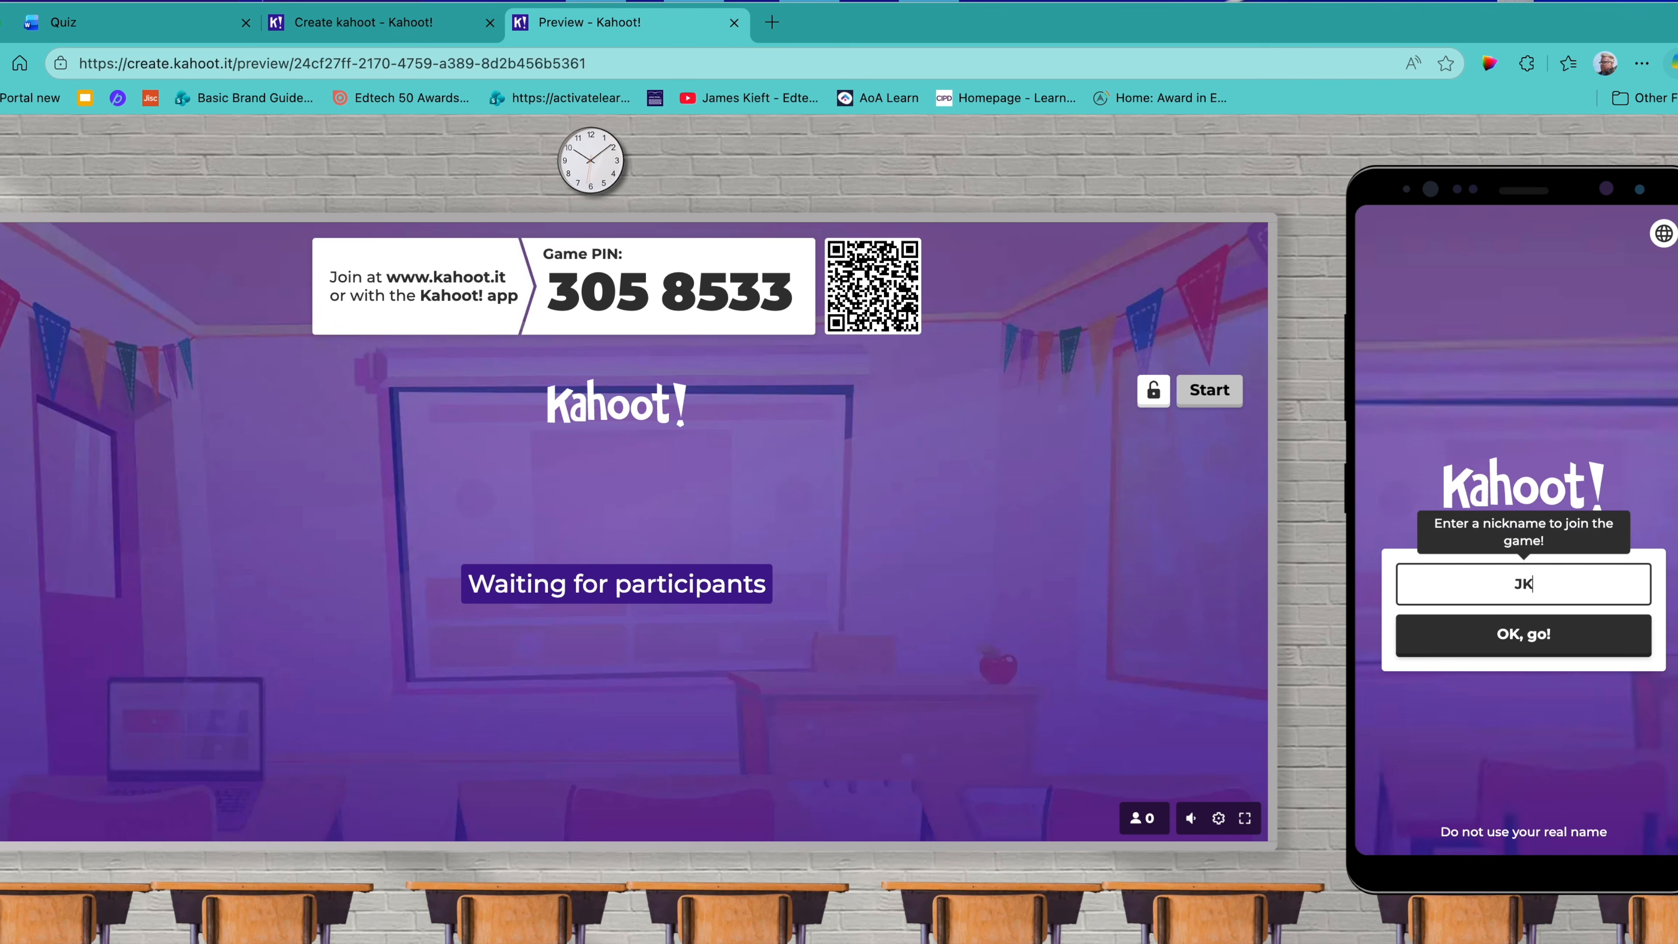
click(1542, 638)
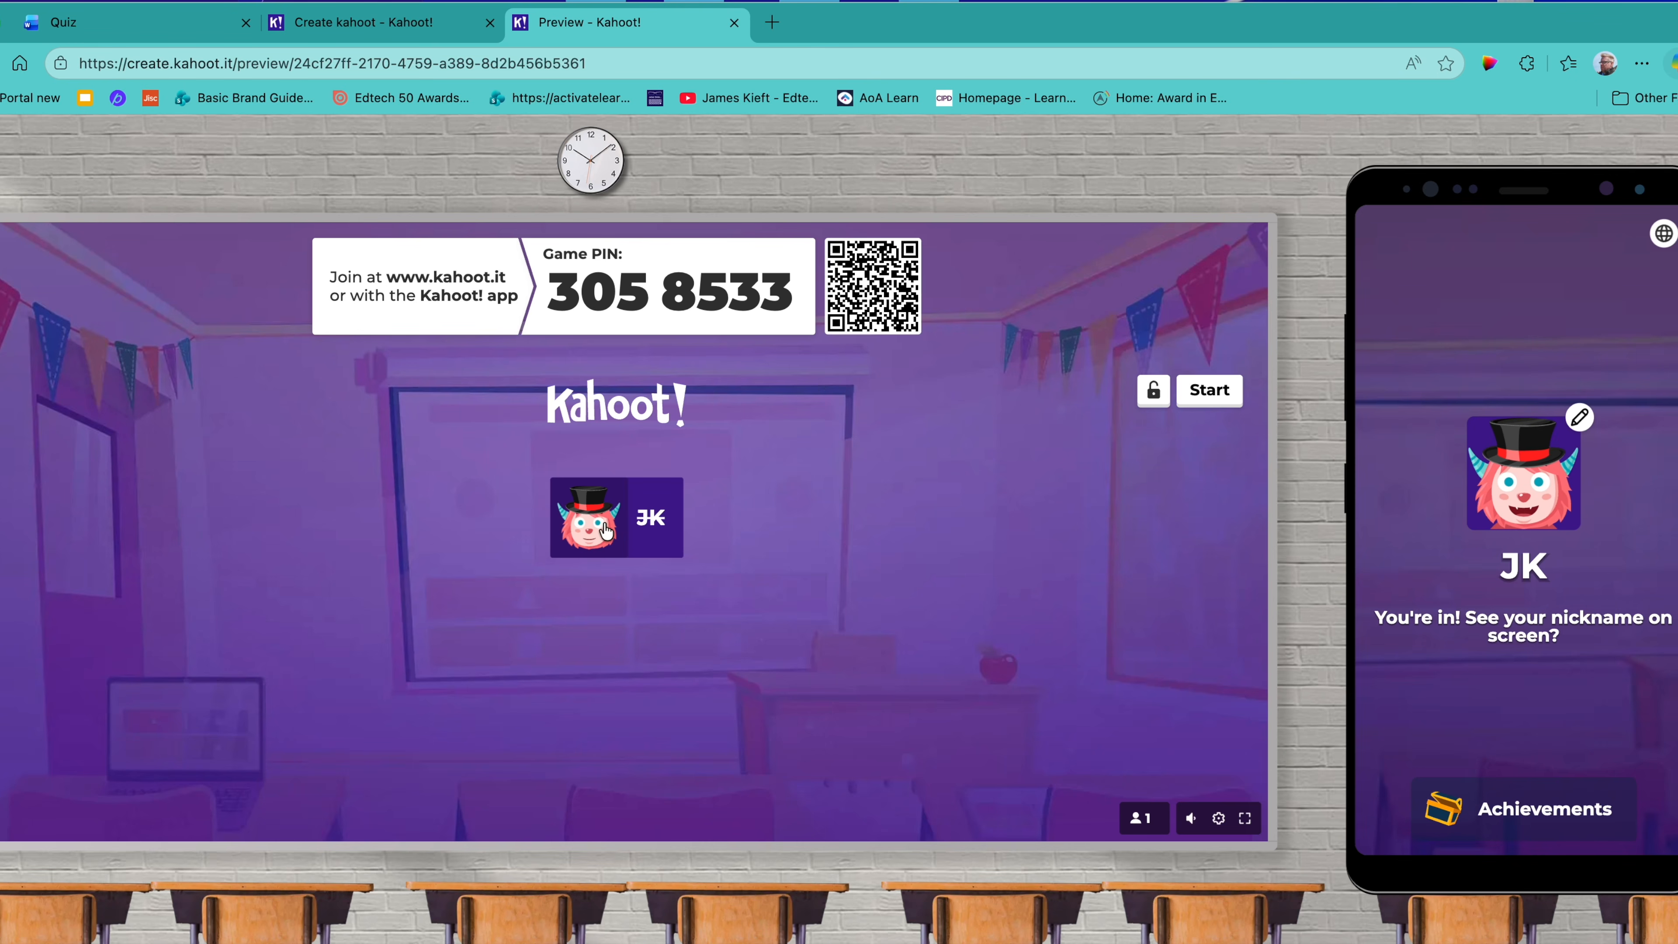
- Mute the lobby sound and start the demo game
mouse_move(1170, 830)
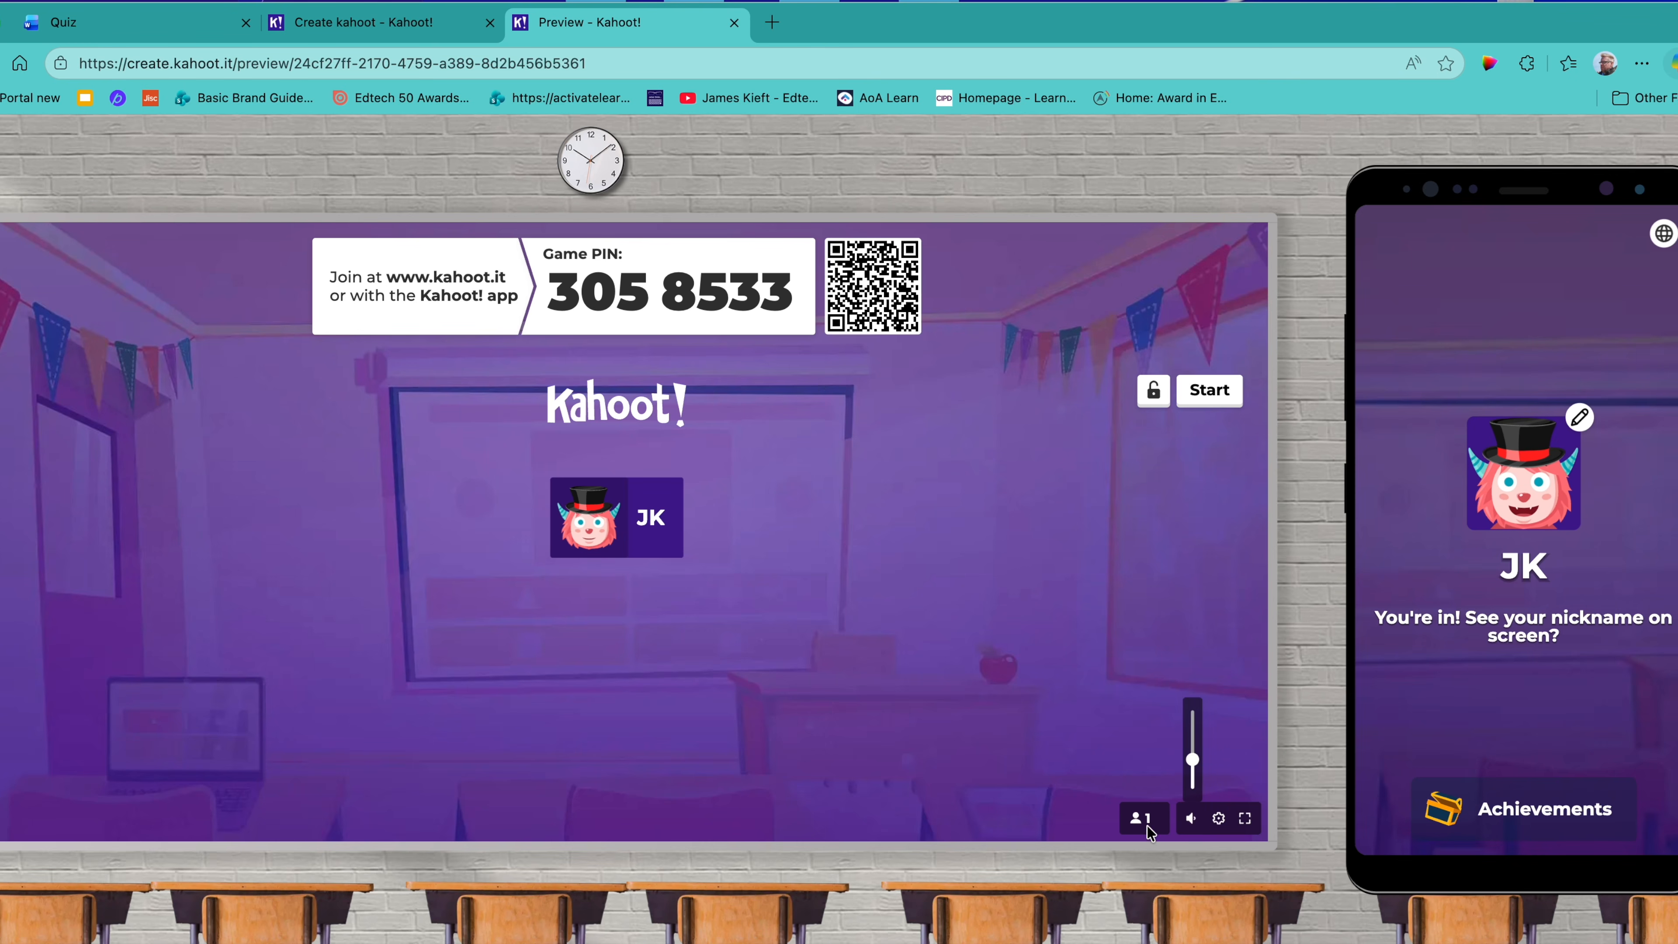
click(1193, 827)
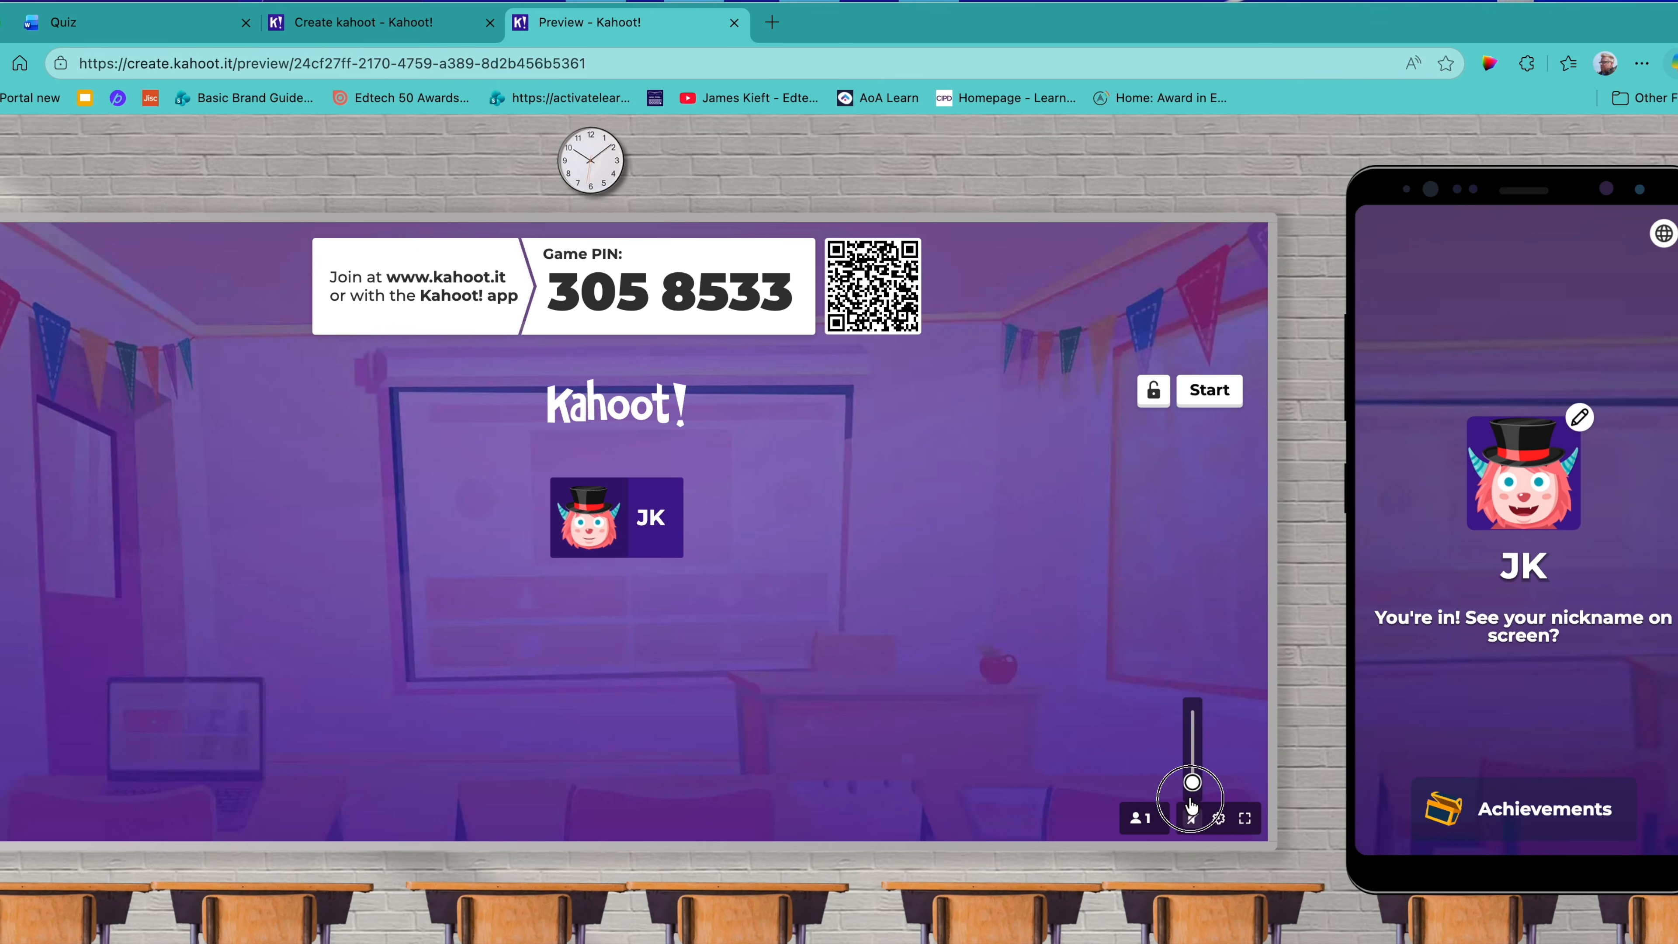
click(1212, 405)
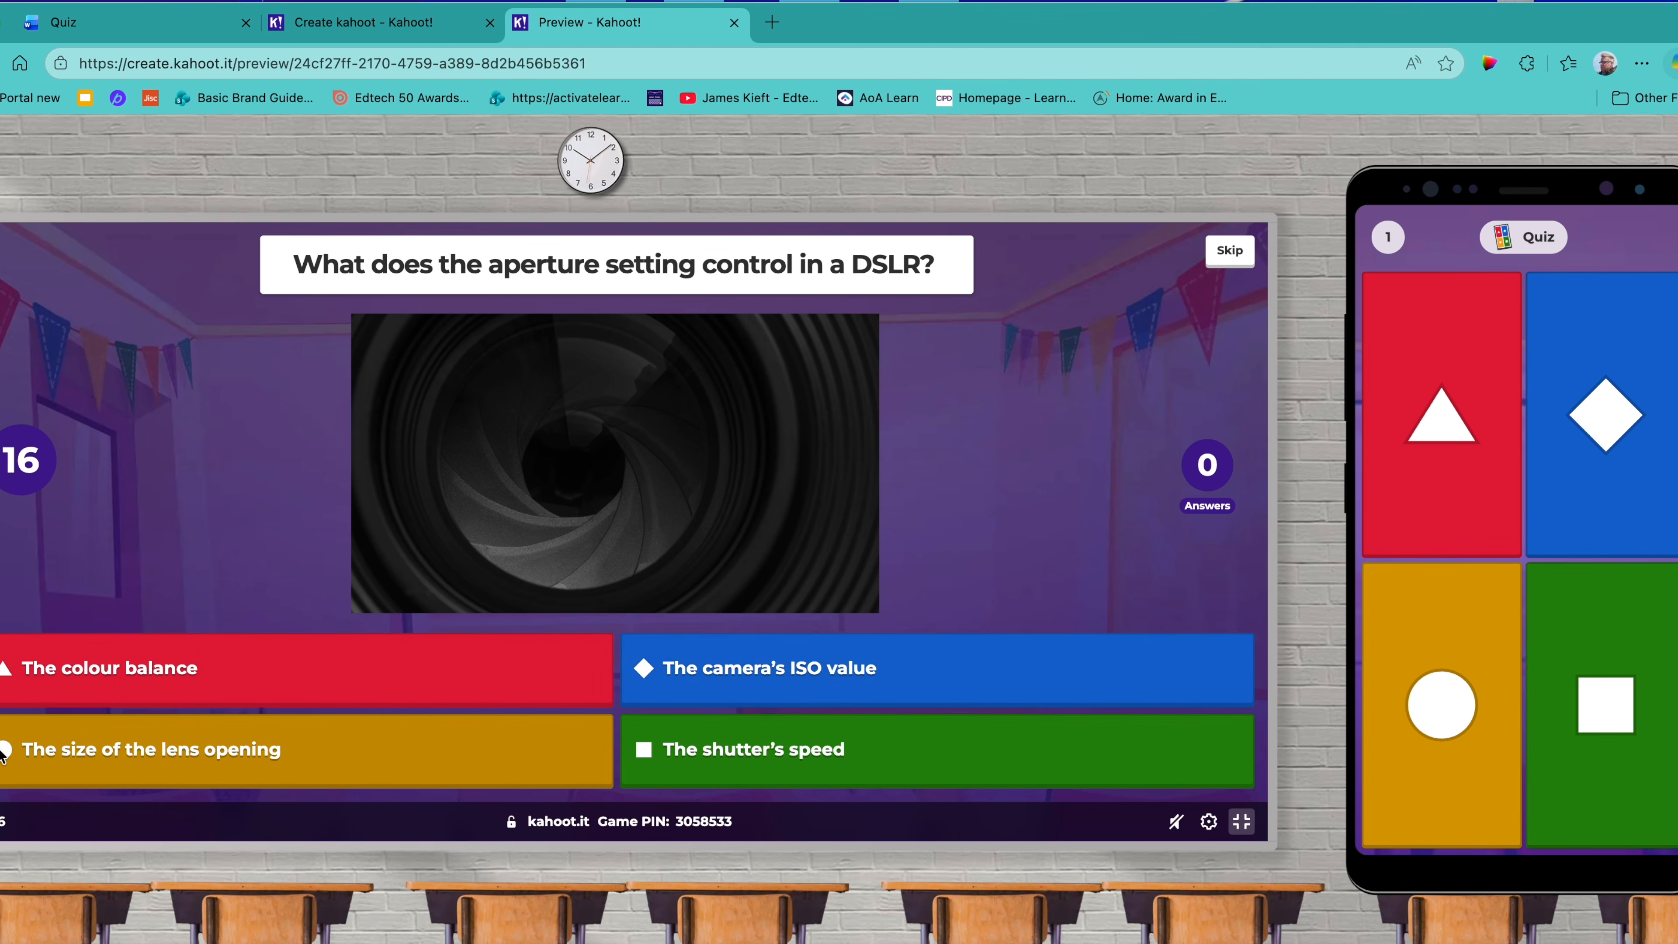
- Answer the aperture setting question with "The size of the lens opening" on the phone and continue past the scoreboard
click(1414, 667)
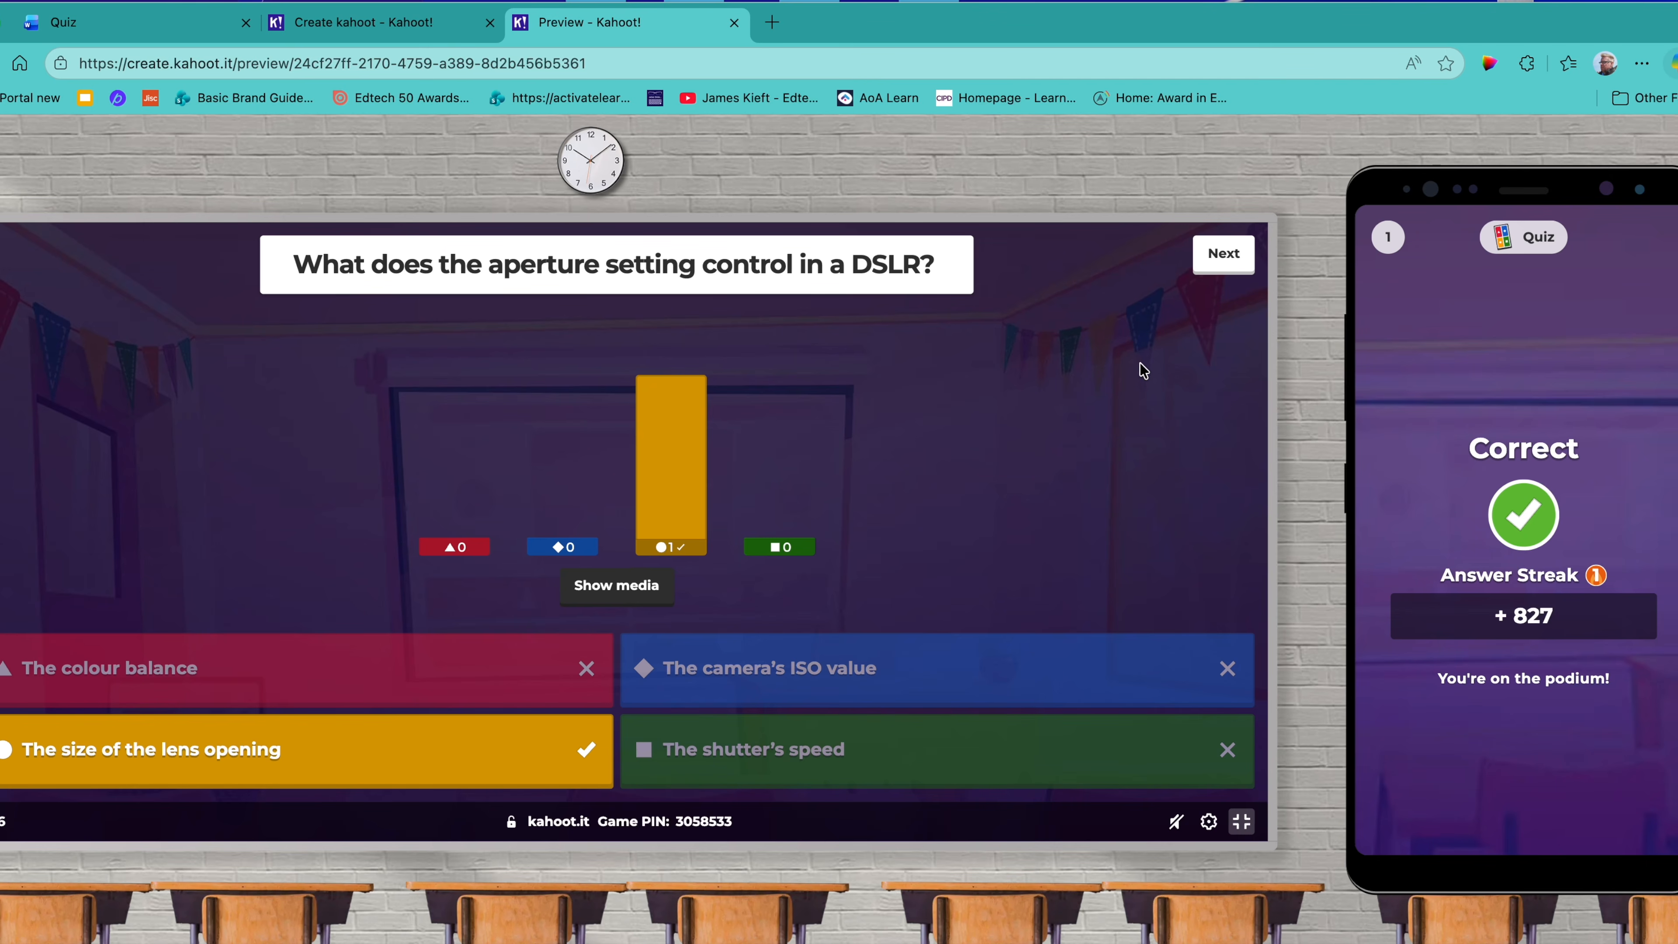
click(1224, 267)
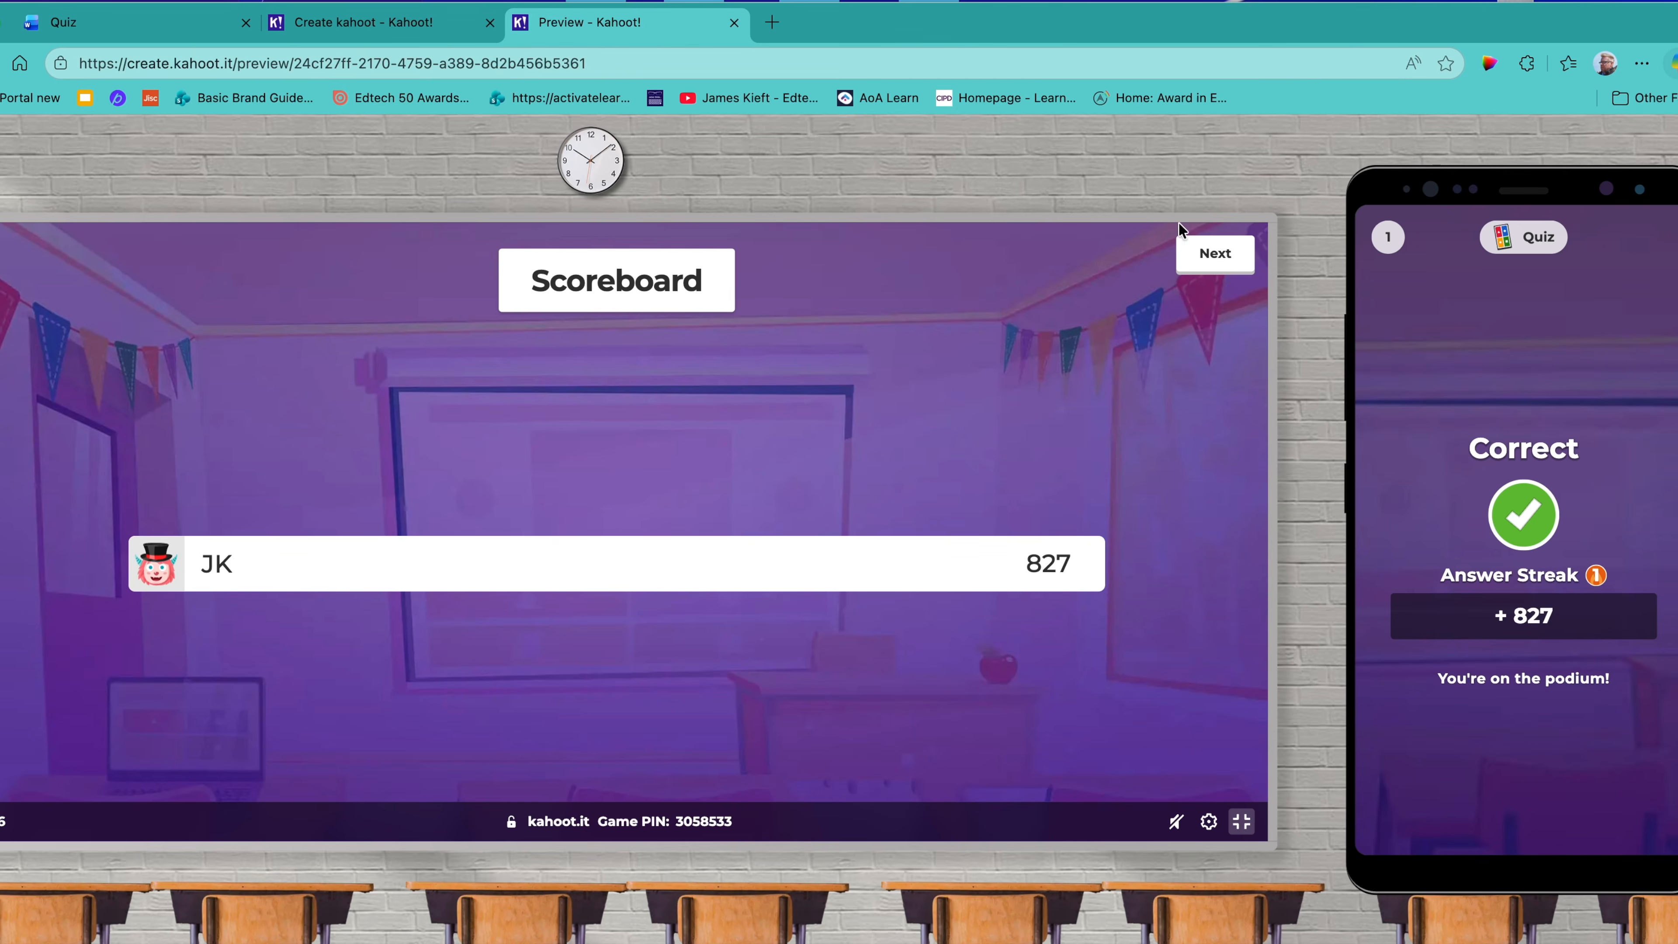
click(1231, 264)
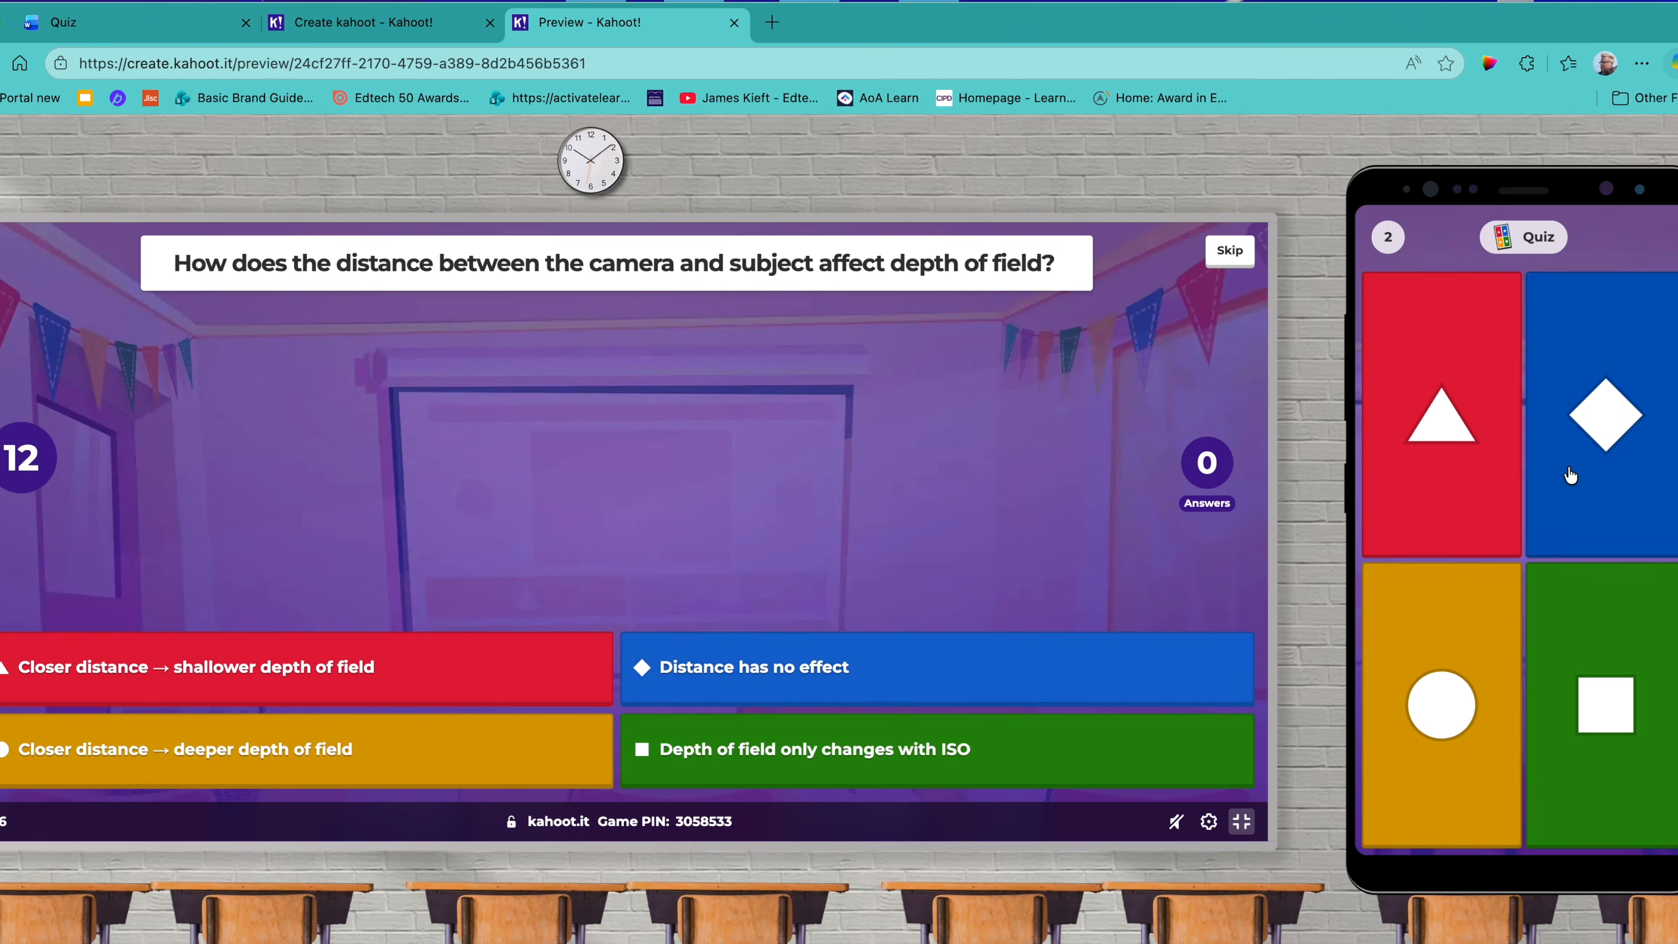
- Answer the camera-to-subject distance question with "Distance has no effect" on the phone and continue past the scoreboard
click(1570, 476)
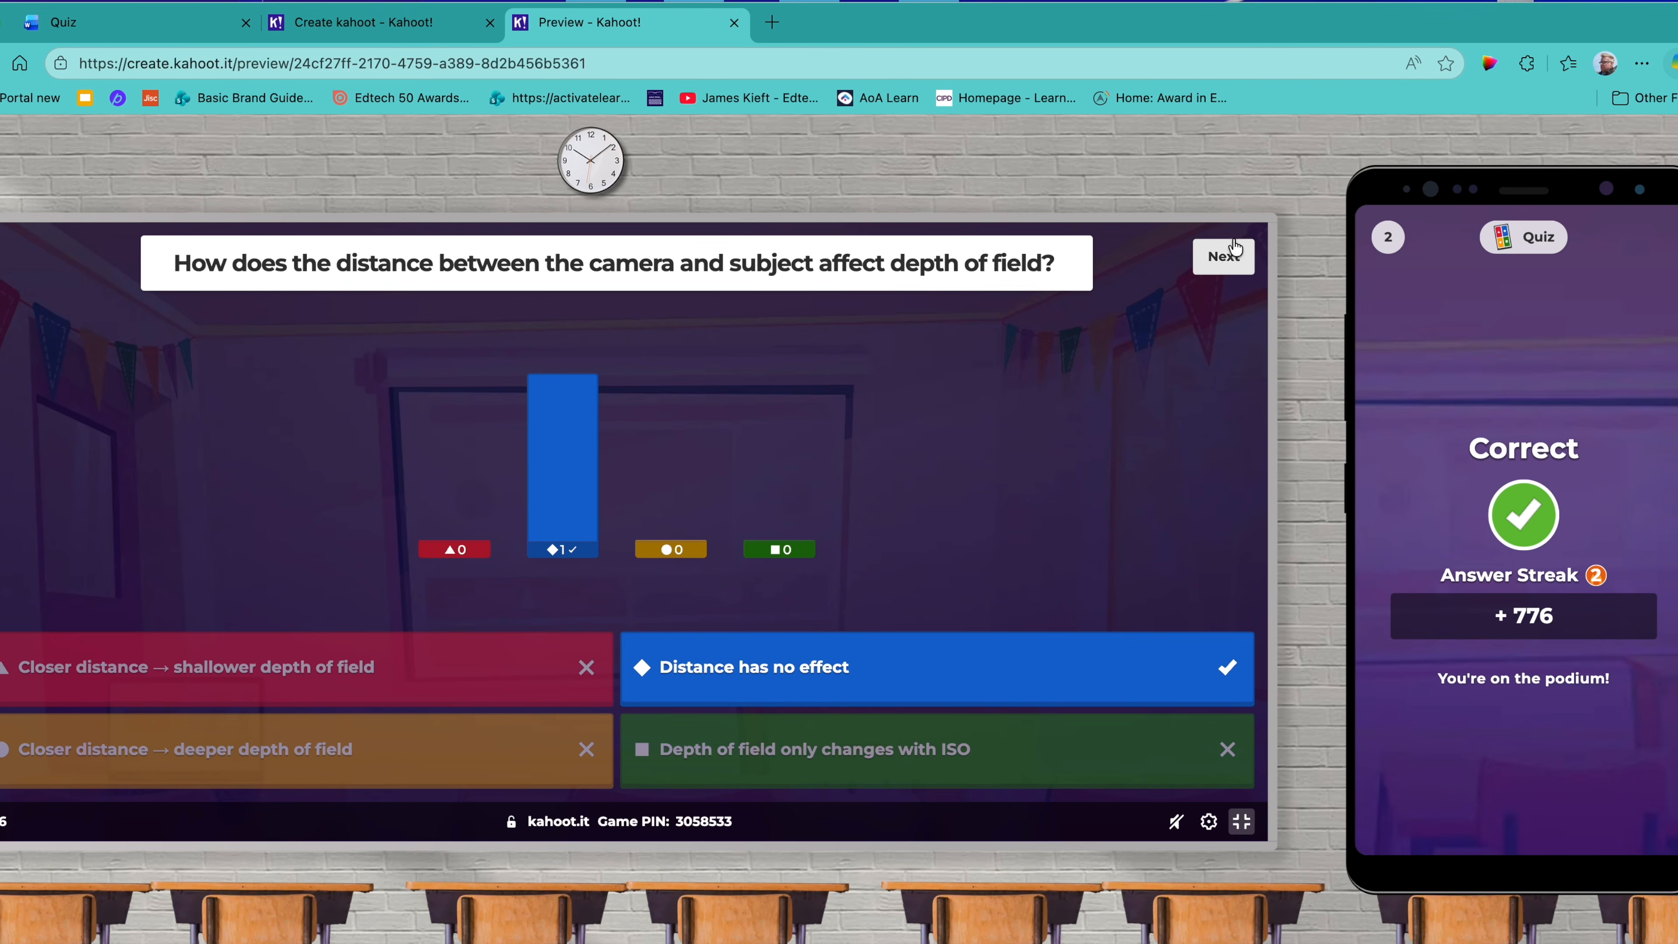
click(1219, 255)
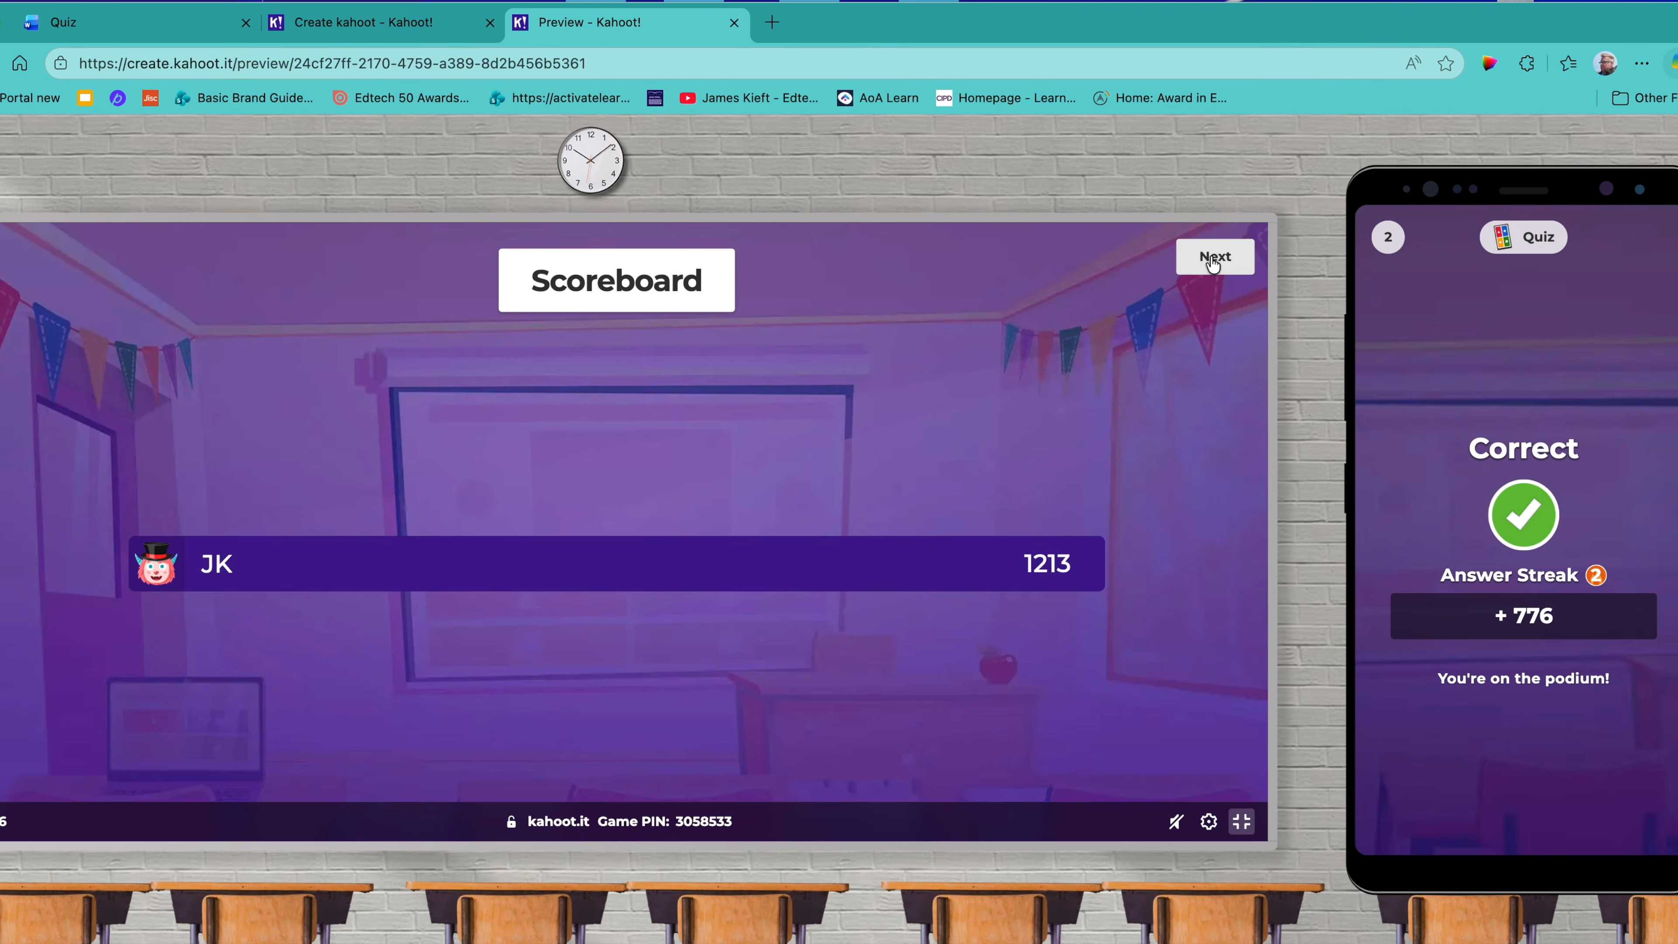
click(1215, 258)
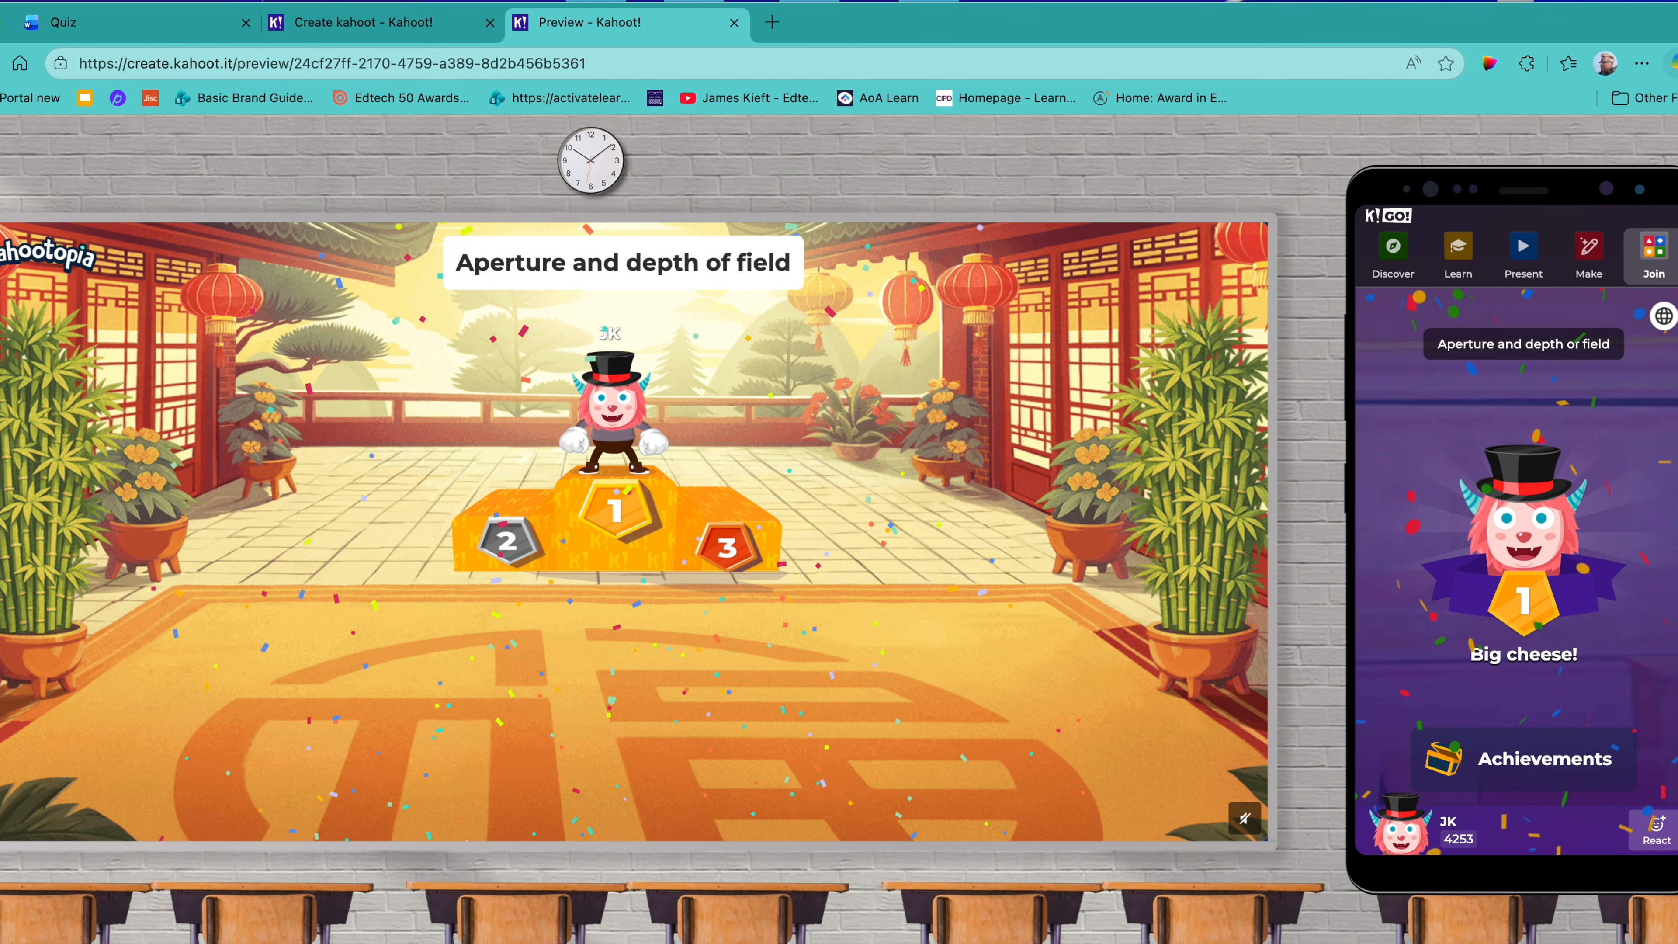
- Send a trophy reaction from the simulated phone and skip claiming the rewards on the podium screen
click(1651, 834)
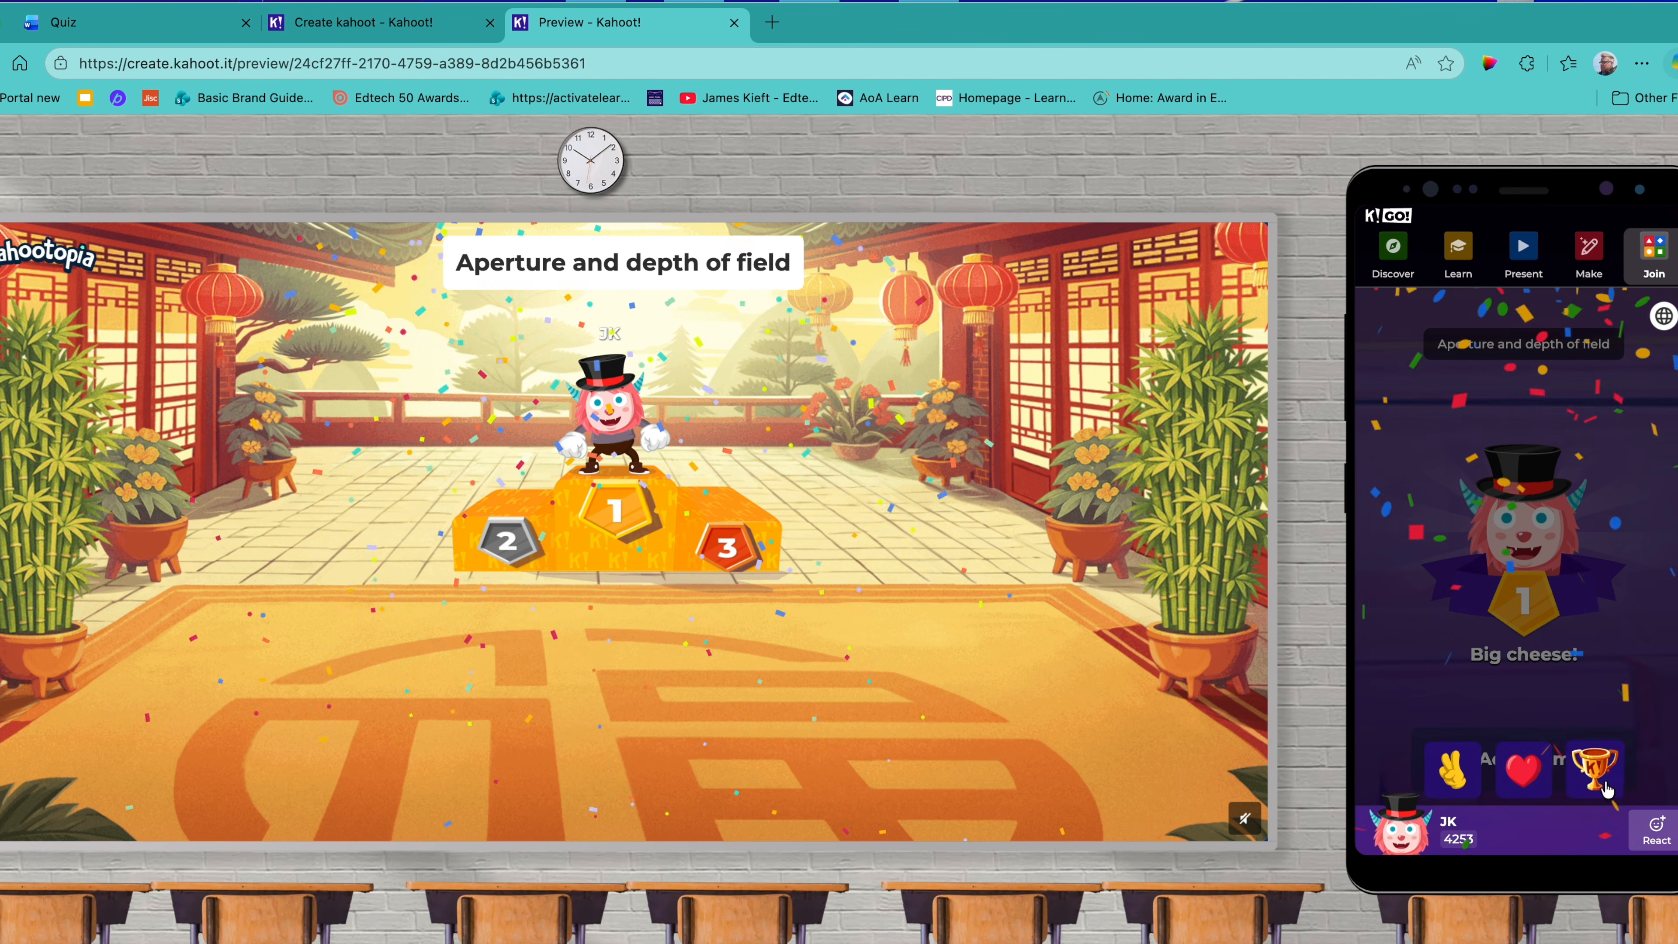
click(1596, 770)
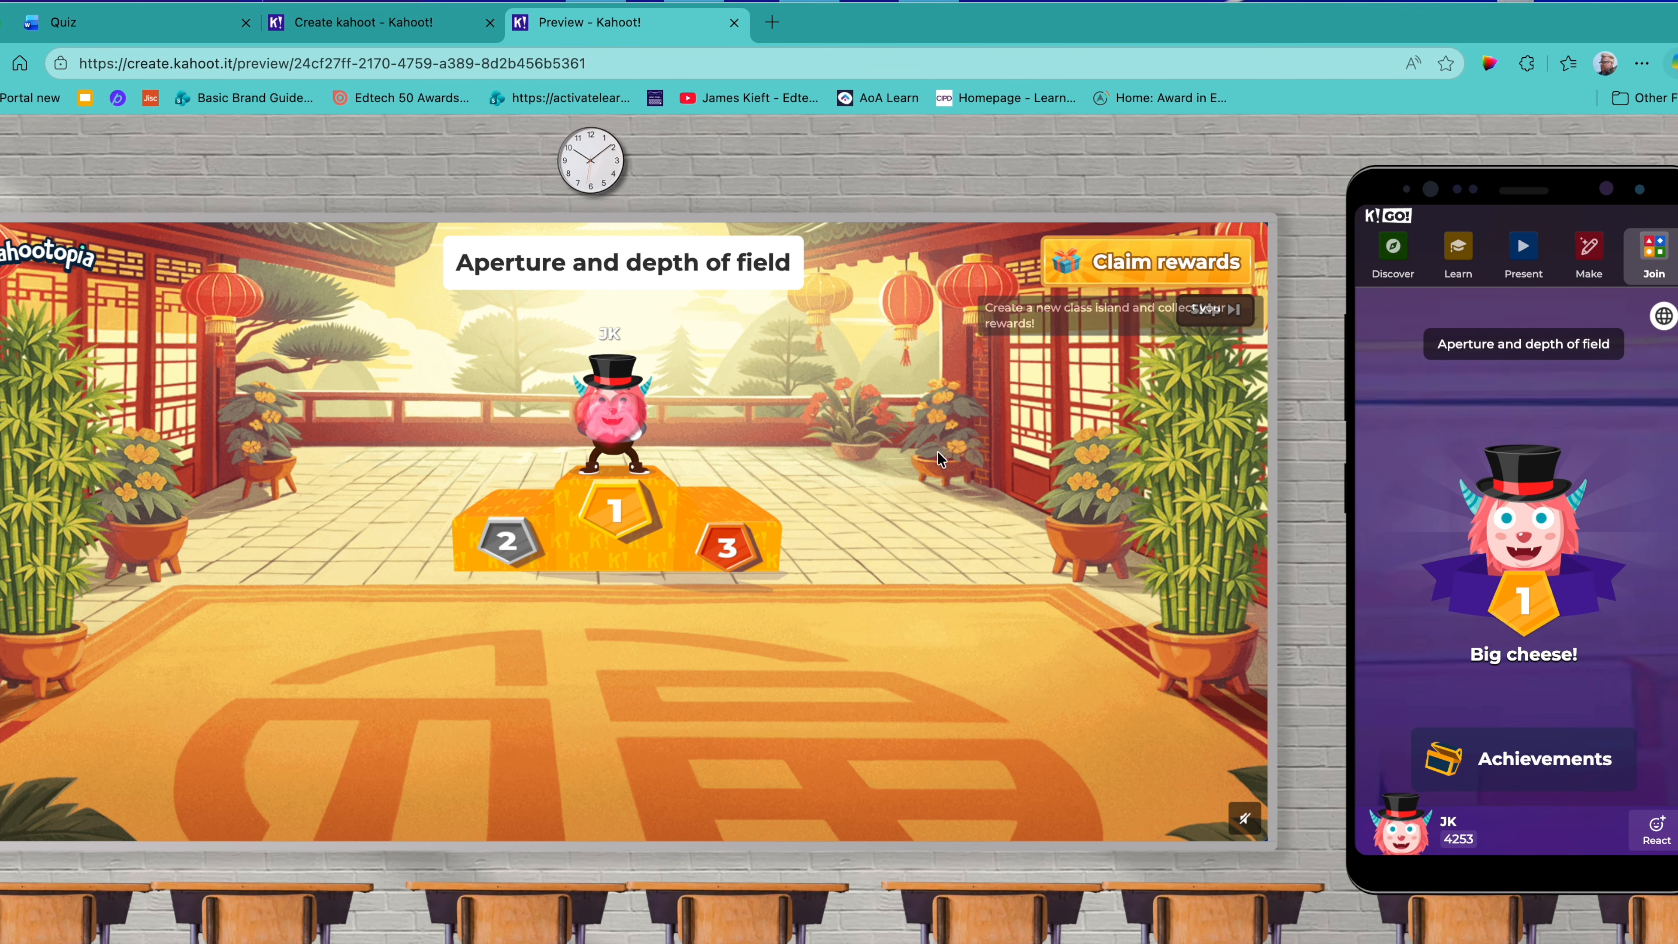
click(1214, 309)
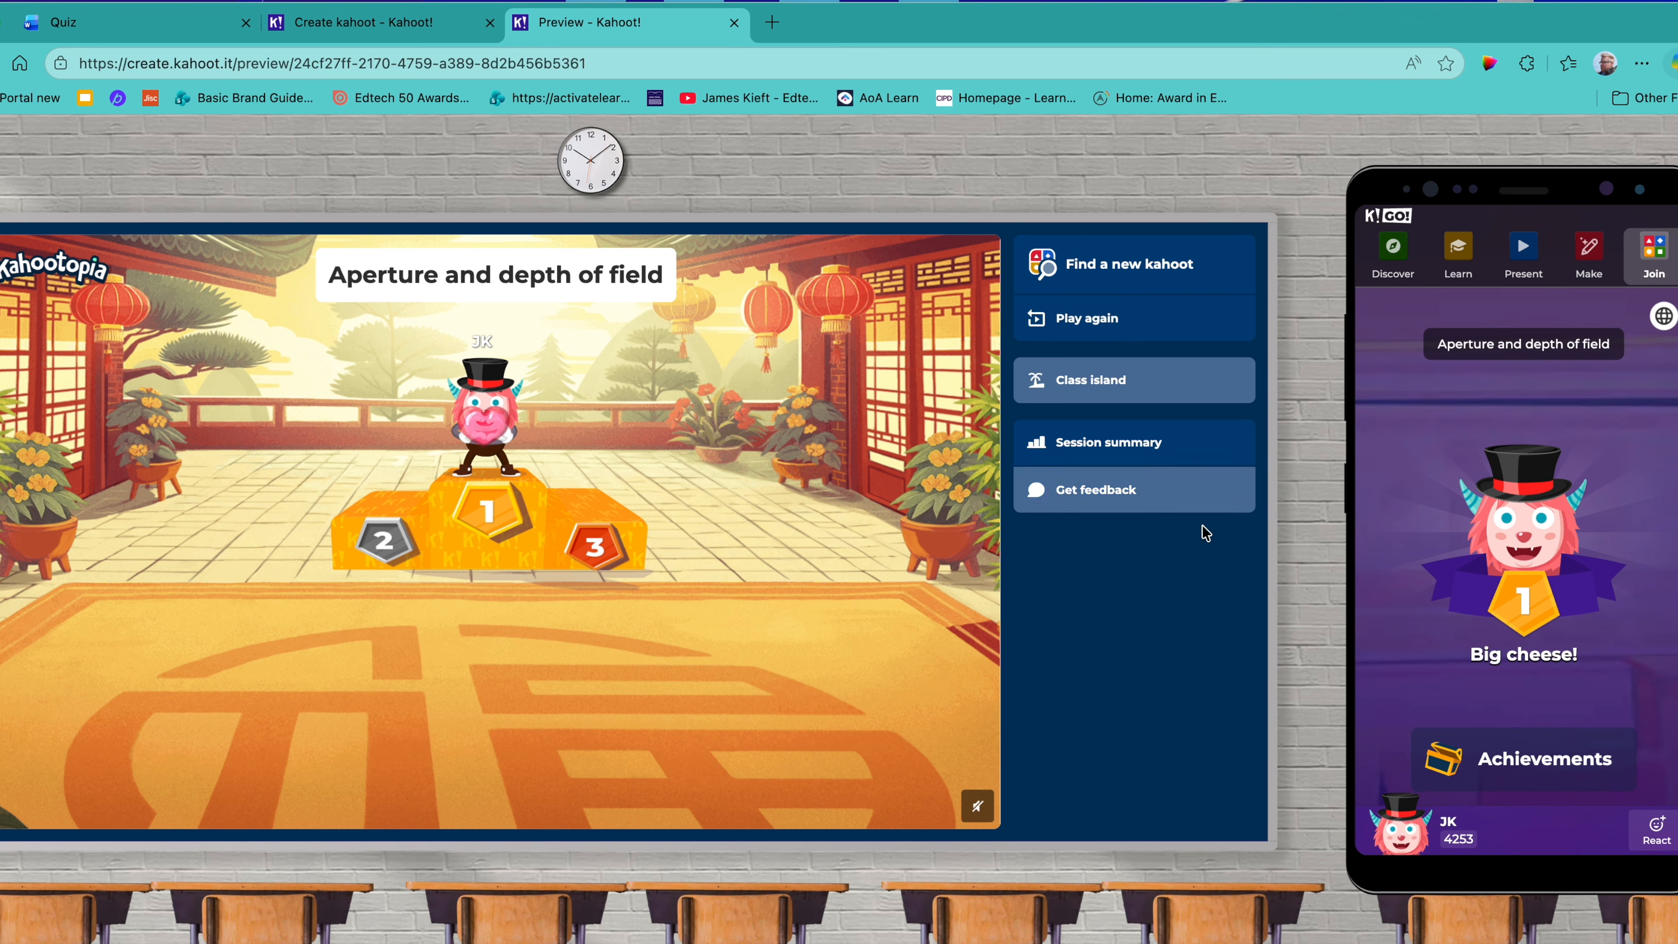
- View the session summary and open the full report of the demo game
click(1101, 450)
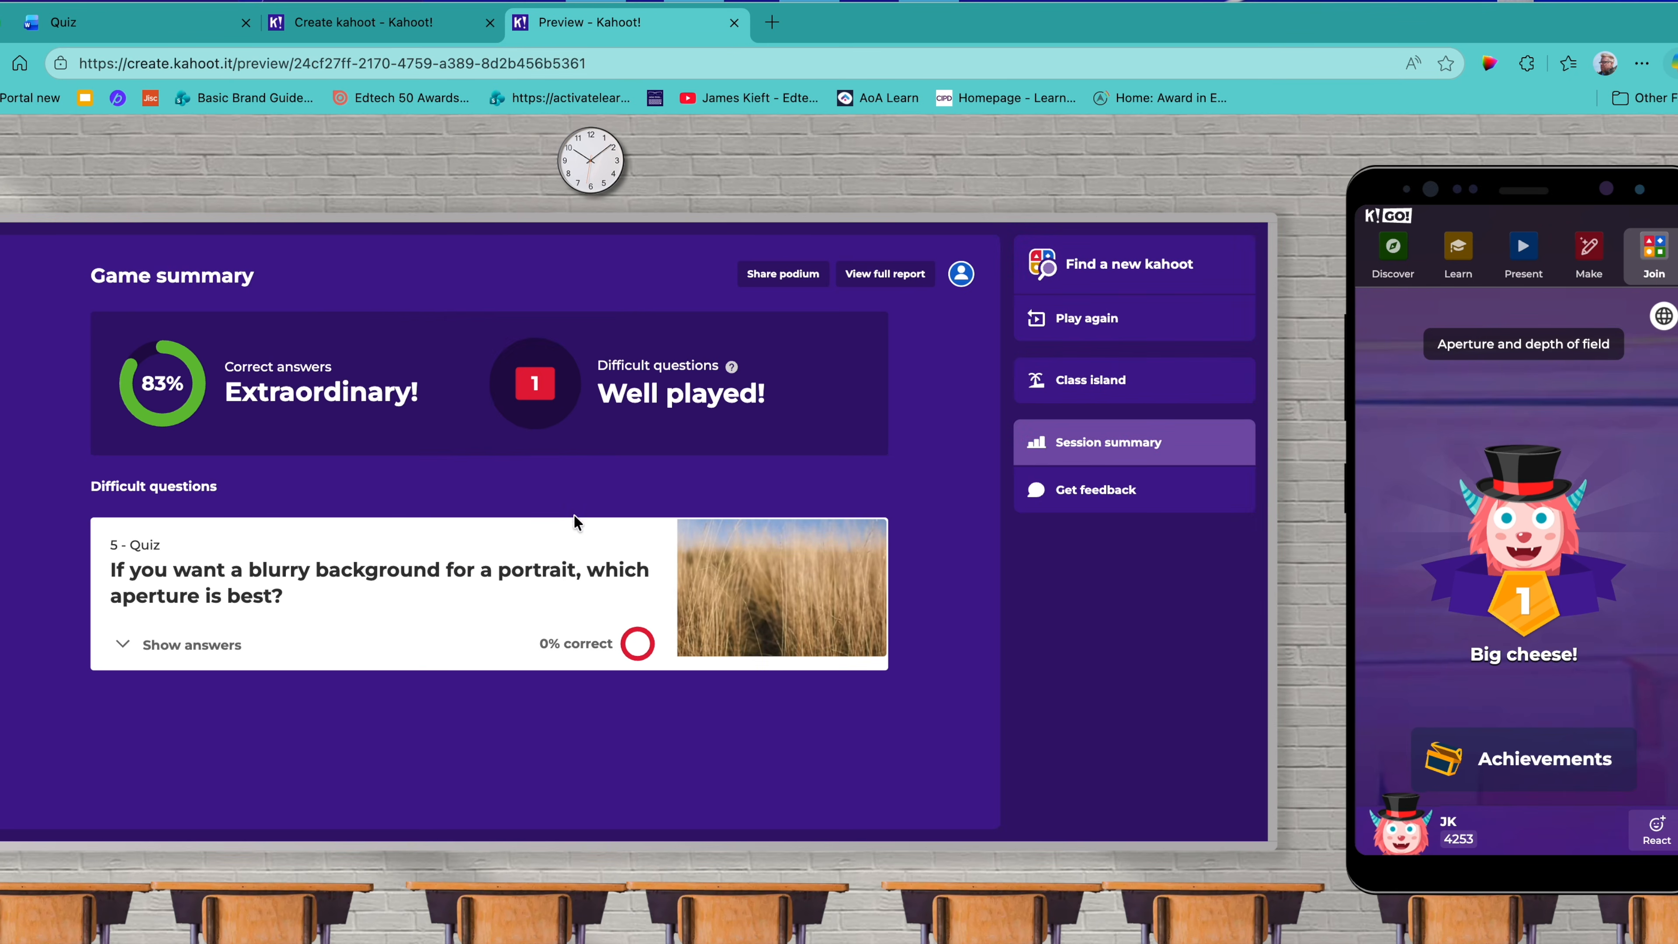
click(886, 276)
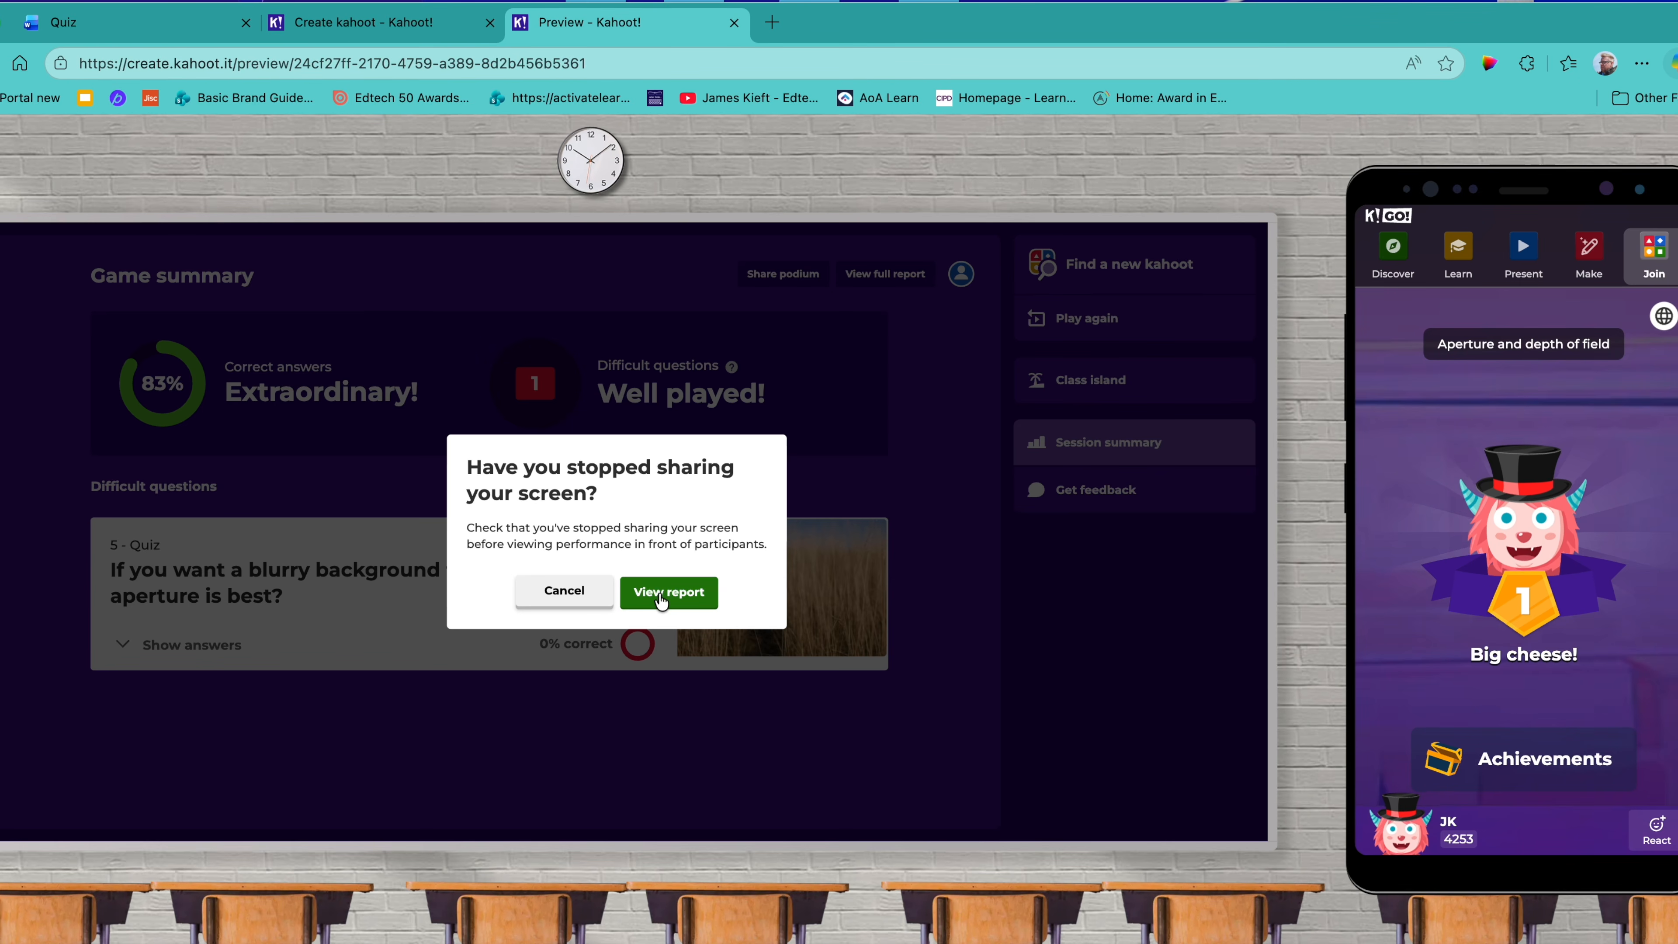
click(661, 598)
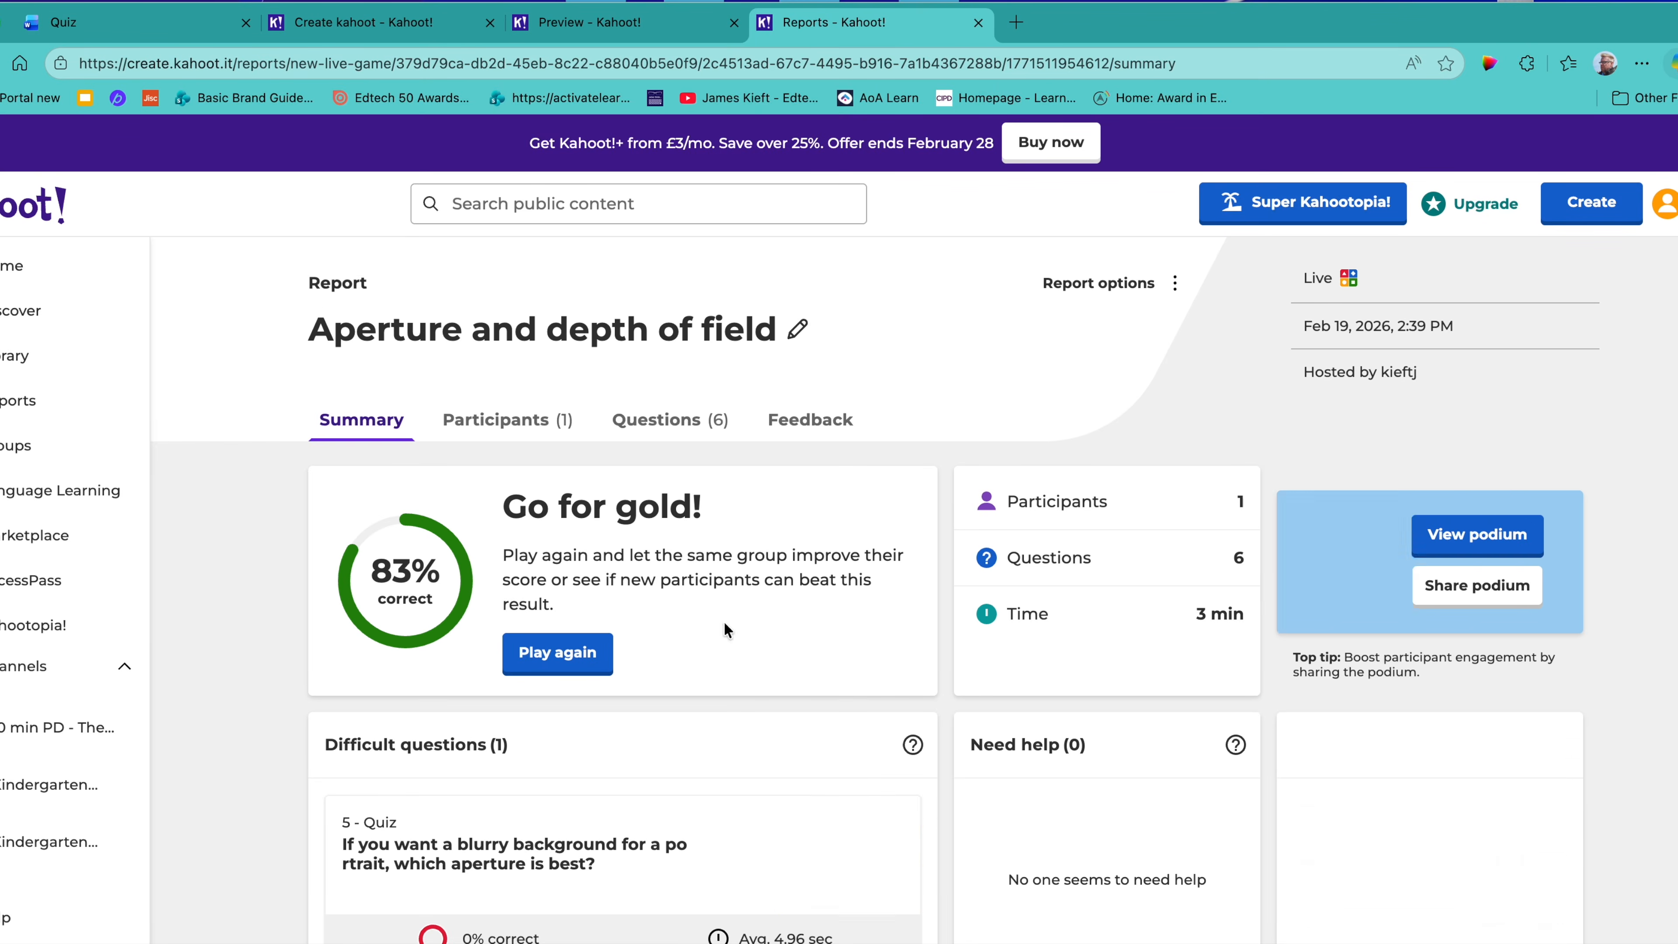
- Examine the report's summary and participant results, and open its question results
scroll(548, 602, down, 2)
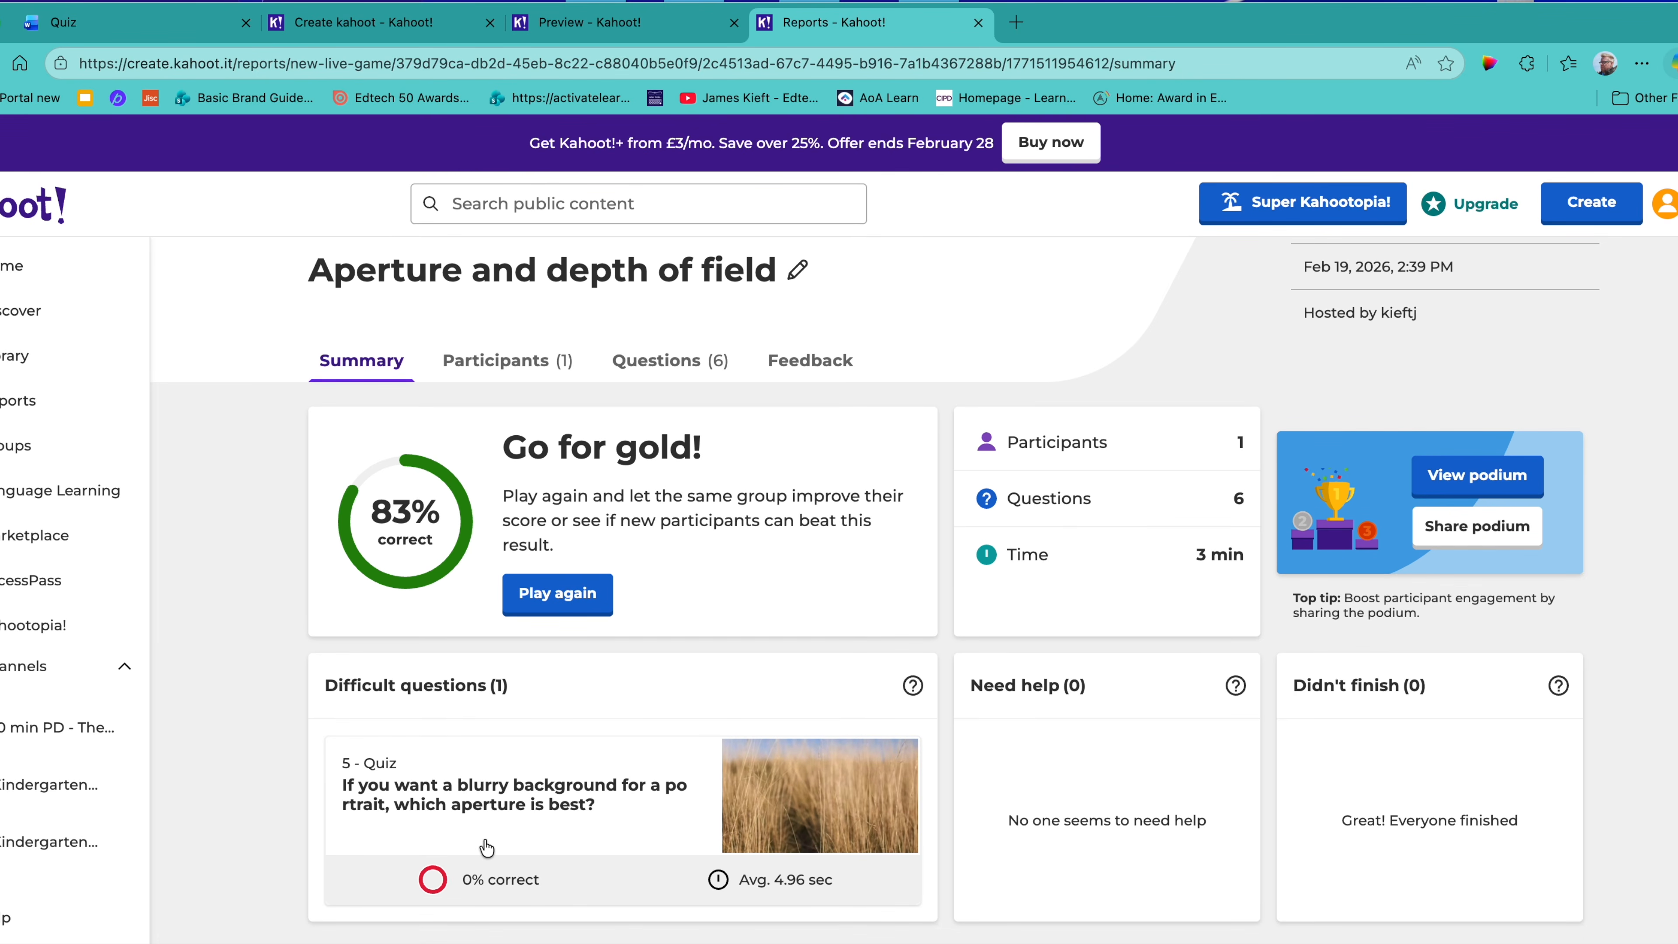
click(503, 359)
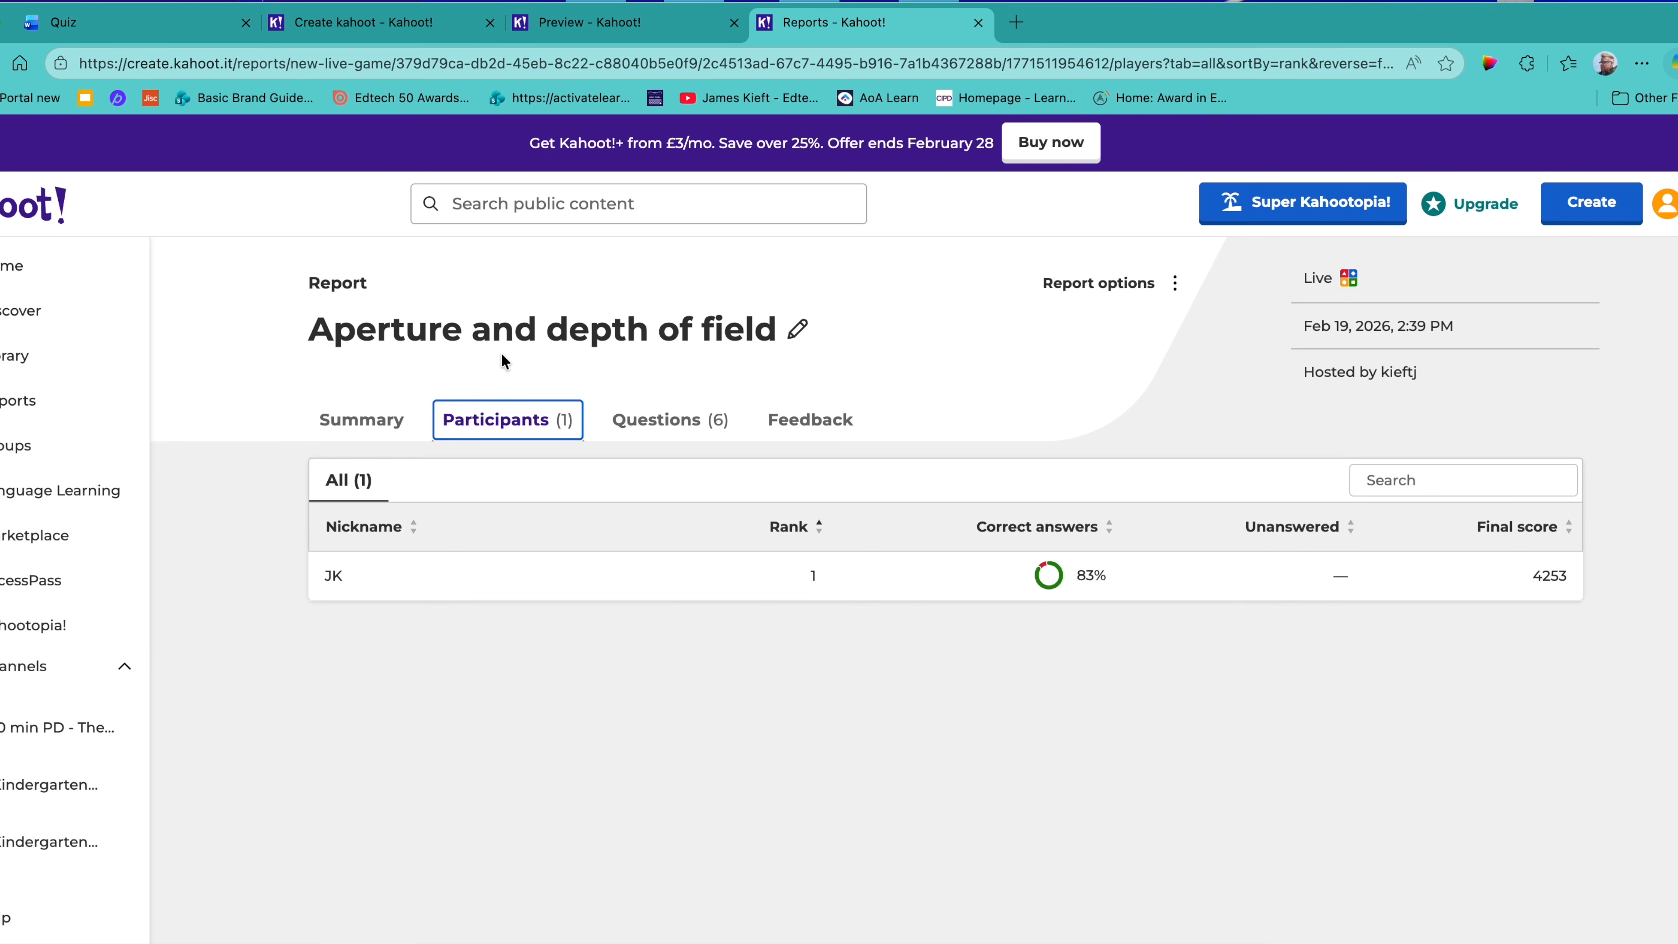
click(653, 424)
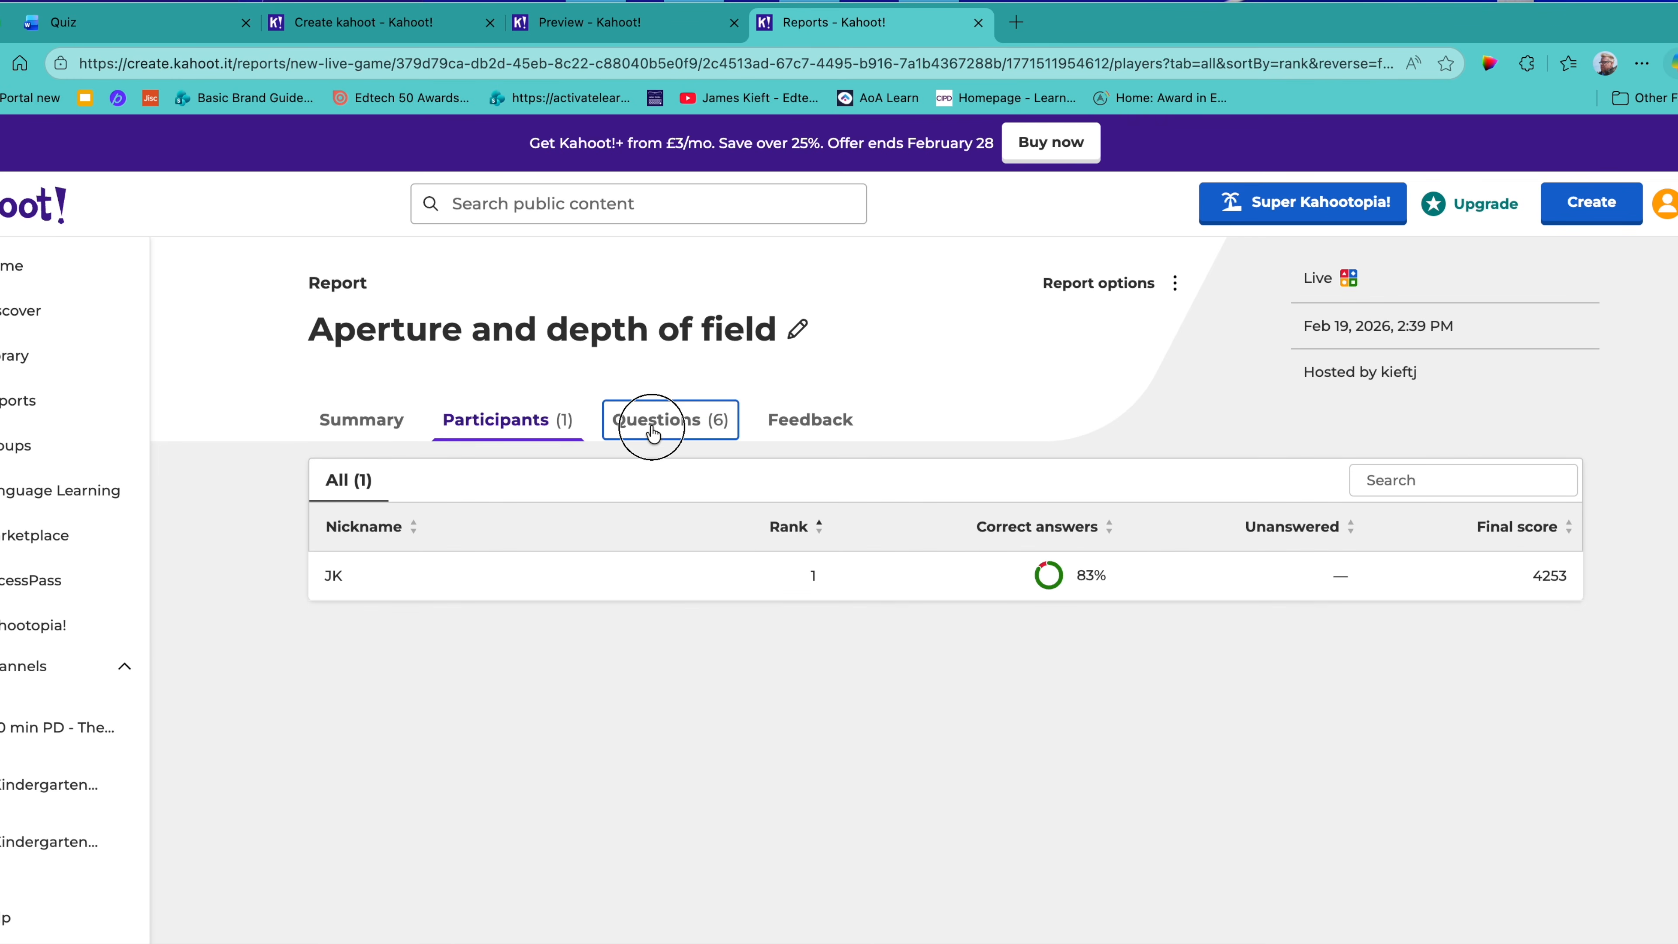